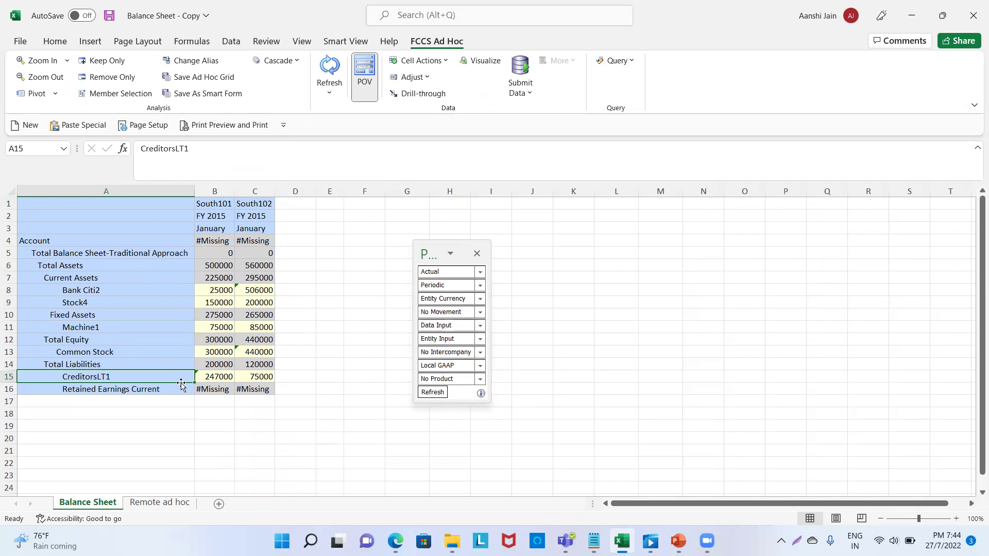
{"action": "left_click", "coordinate": [188, 451]}
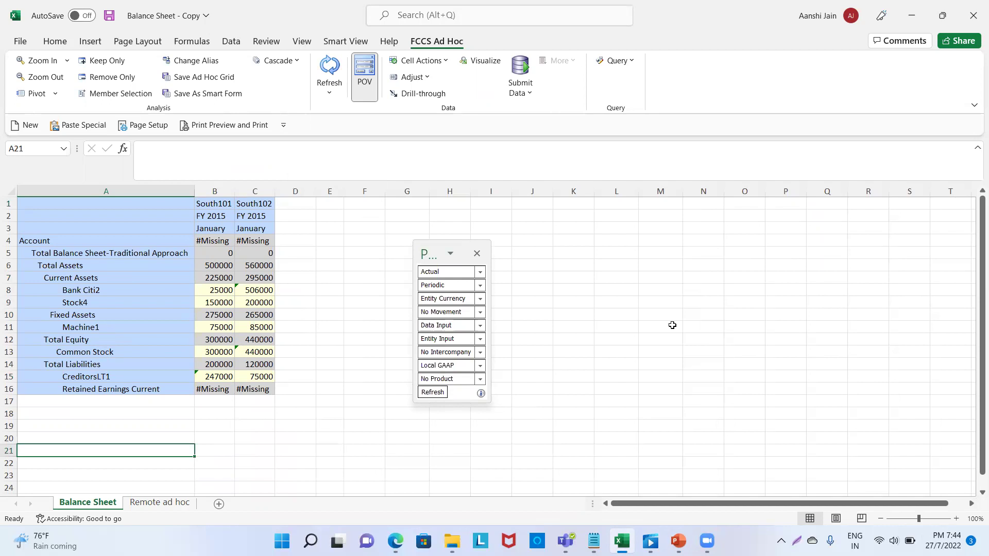
{"action": "left_click", "coordinate": [395, 541]}
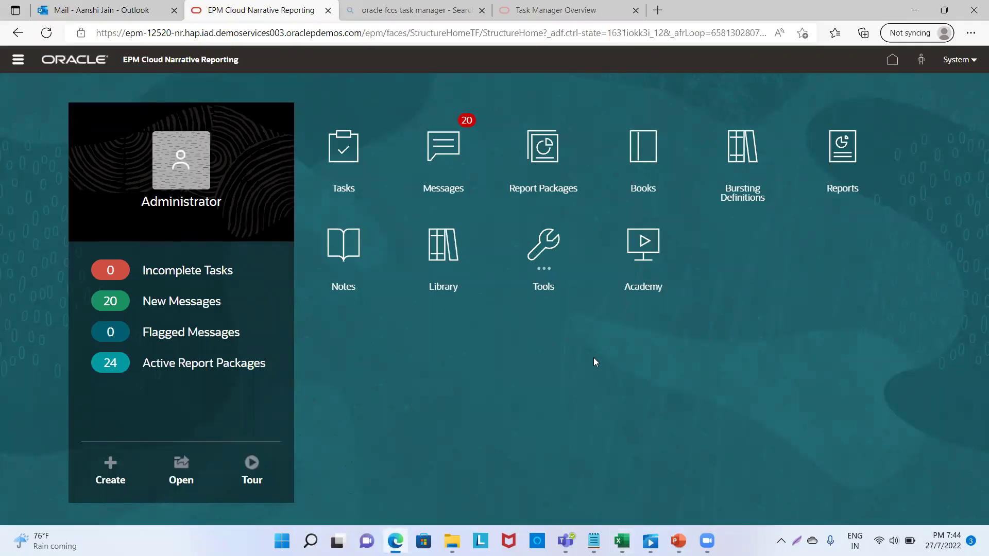
{"action": "left_click", "coordinate": [914, 10]}
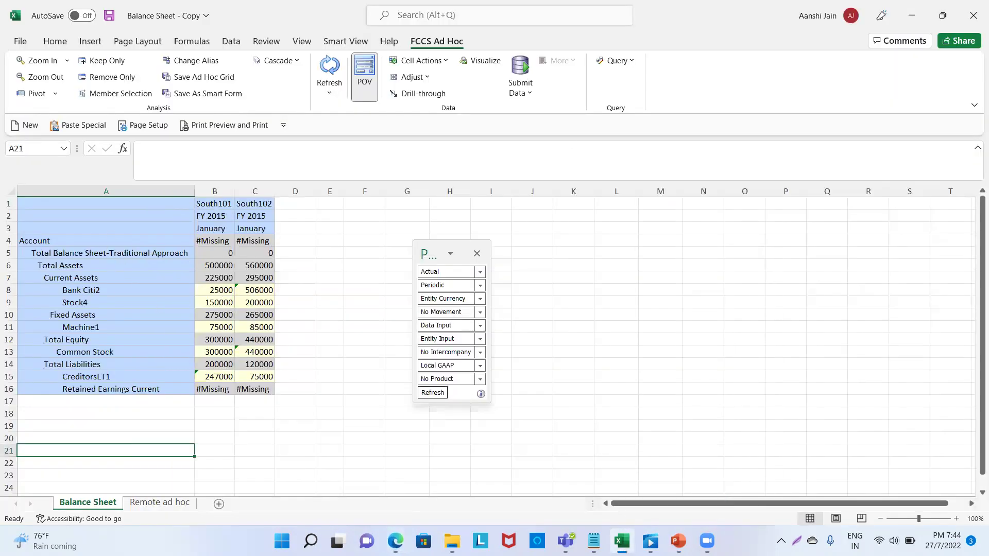
Switch to Narrative Reporting in the browser and start a new Oracle Enterprise Performance Management Cloud connection.
{"action": "left_click", "coordinate": [395, 541]}
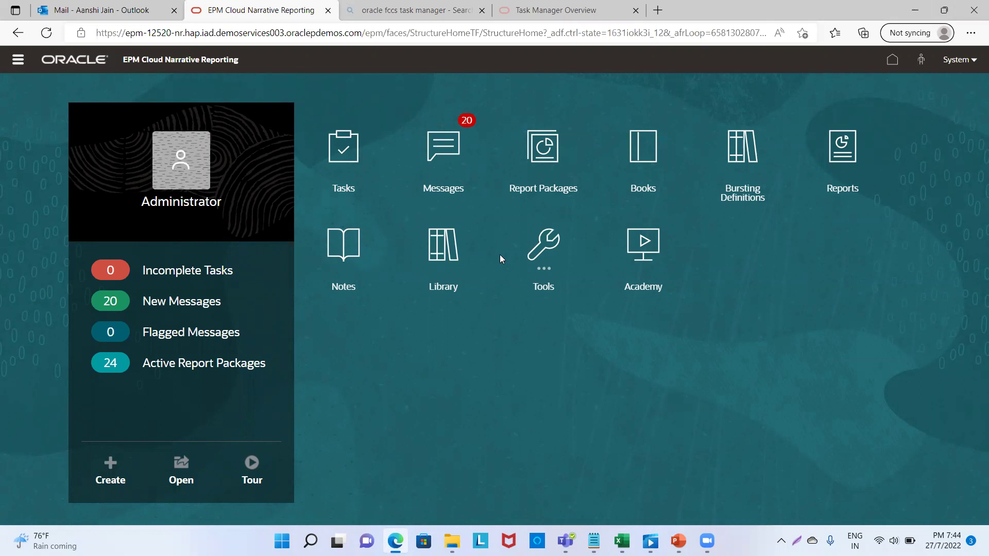
{"action": "left_click", "coordinate": [18, 61]}
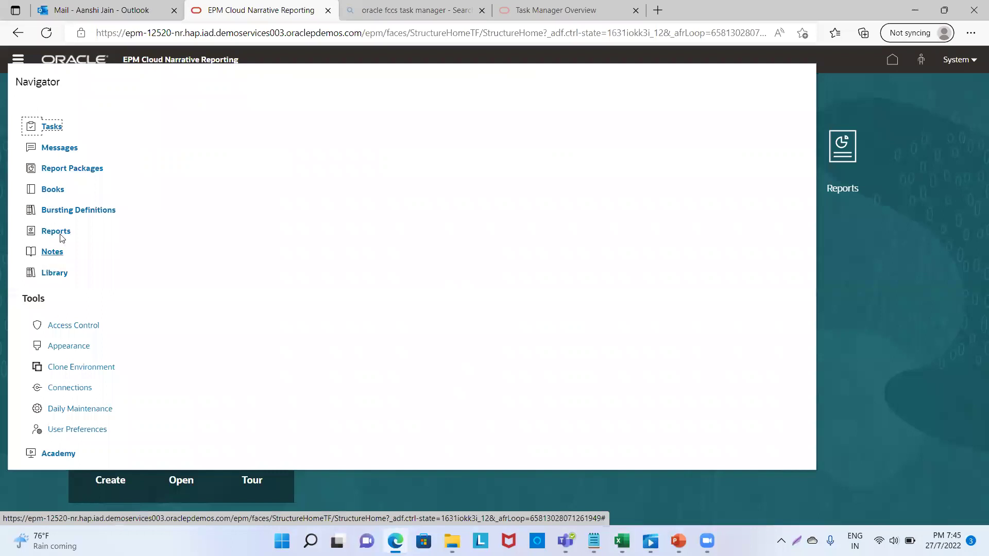
{"action": "left_click", "coordinate": [81, 389]}
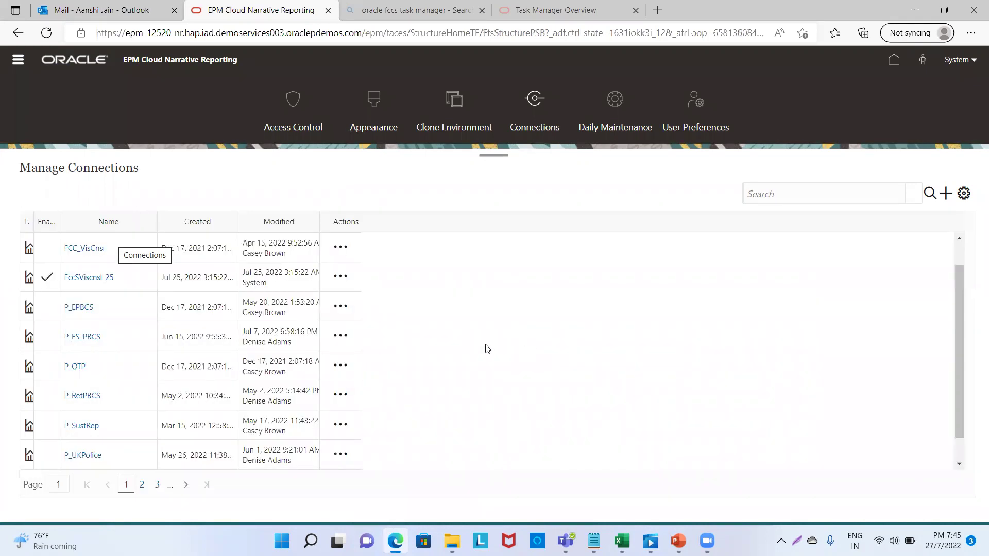
{"action": "left_click", "coordinate": [946, 194]}
{"action": "left_click", "coordinate": [917, 221]}
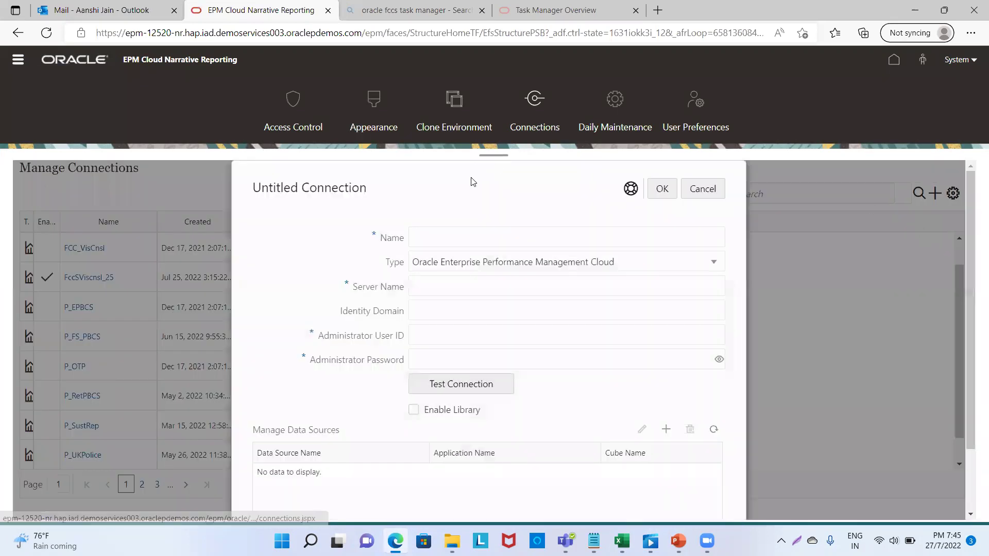
Name the new connection FCCS_Demo27.
{"action": "left_click", "coordinate": [463, 241]}
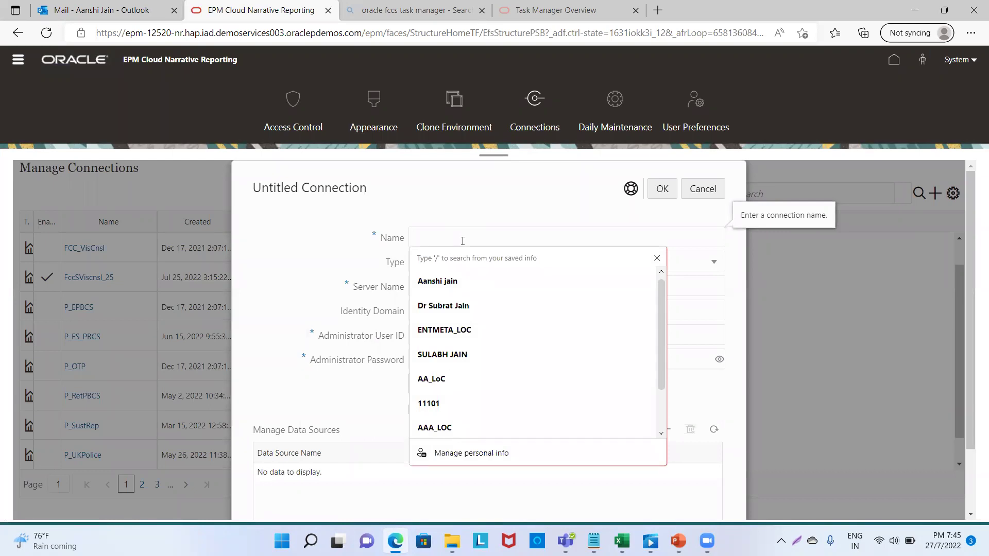
{"action": "type", "text": "Fccs"}
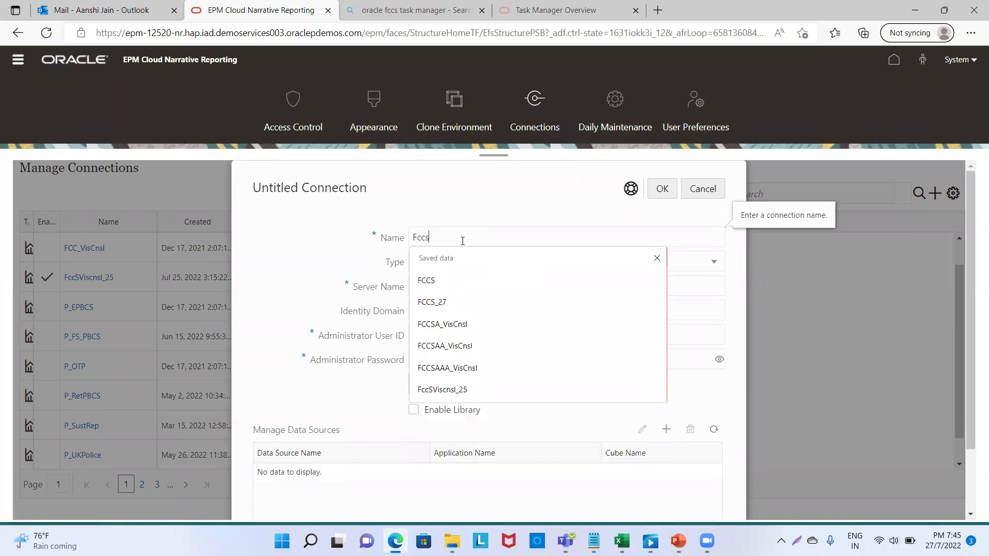
{"action": "type", "text": "_"}
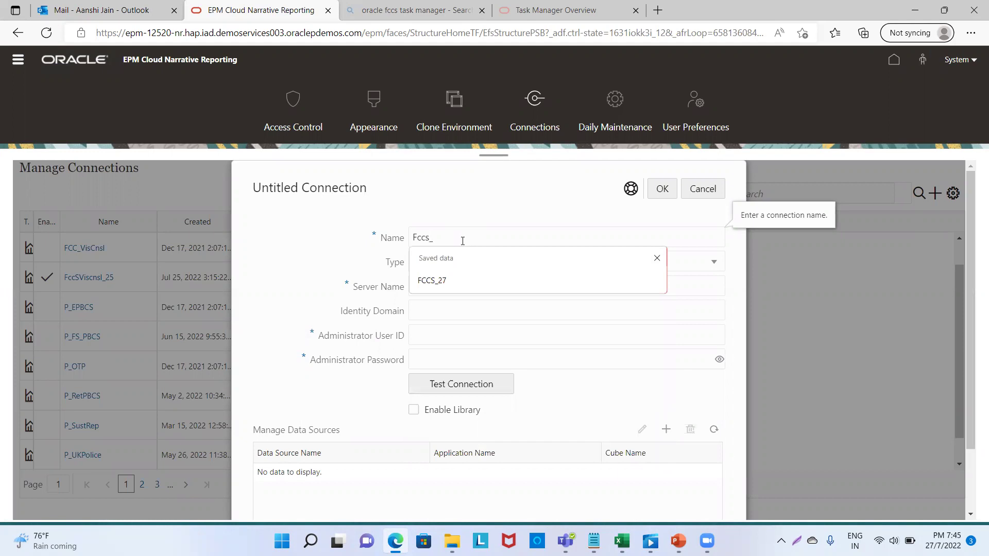
{"action": "key", "text": "BackSpace"}
{"action": "key", "text": "BackSpace"}
{"action": "key", "text": "BackSpace"}
{"action": "key", "text": "BackSpace"}
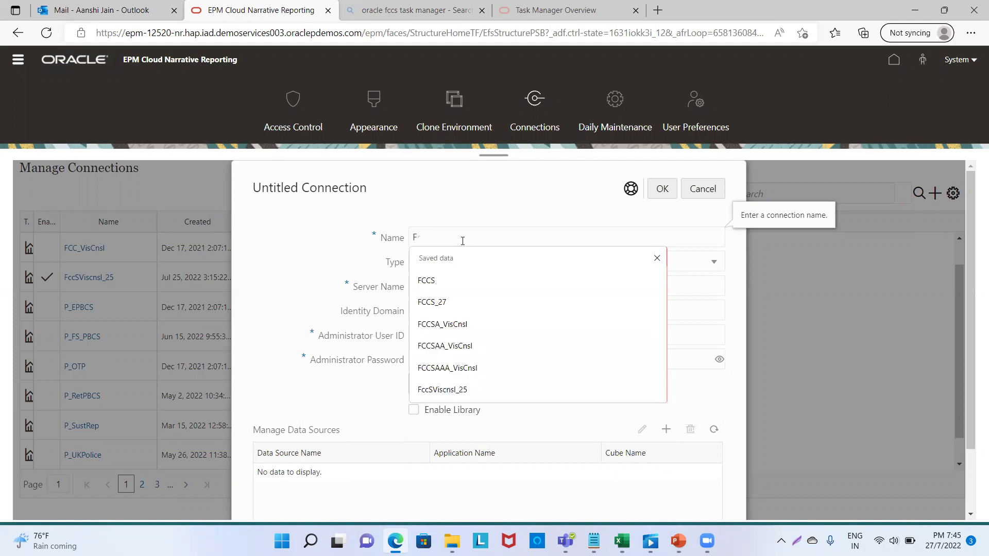
{"action": "type", "text": "CCS_Demo"}
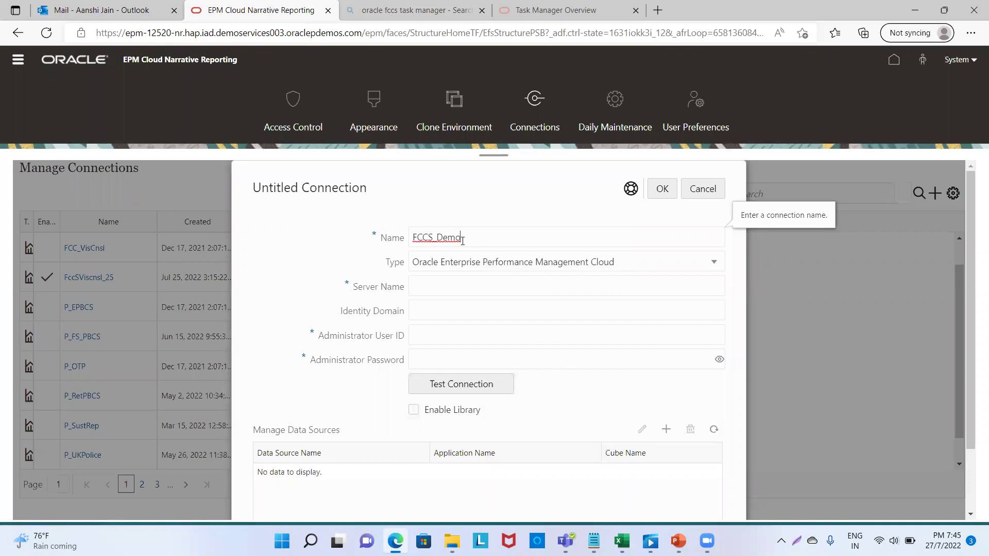
{"action": "type", "text": "27"}
Fill in the connection's server name with the saved full epm-98657-fcc URL and enter the saved administrator user ID and administrator password.
{"action": "left_click", "coordinate": [607, 280]}
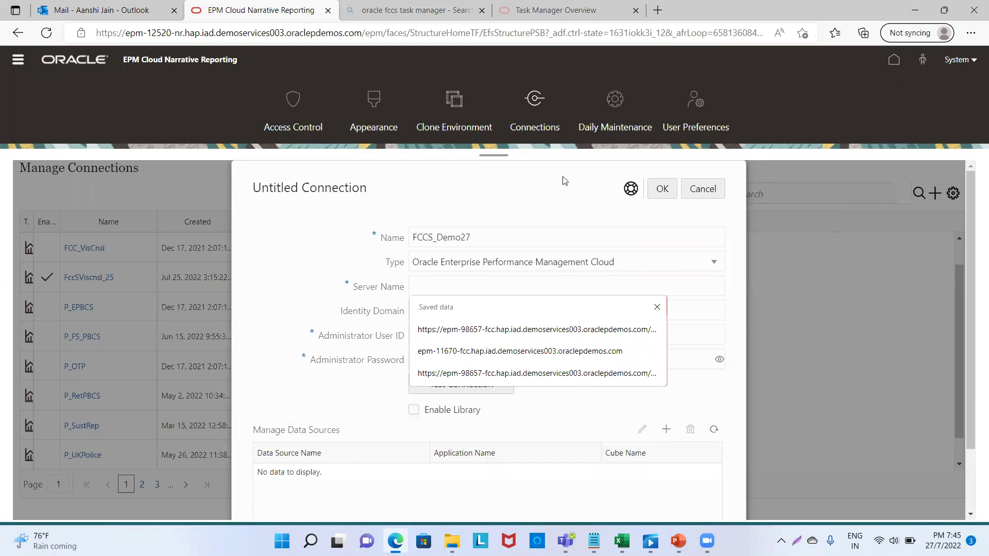
{"action": "left_click", "coordinate": [494, 330]}
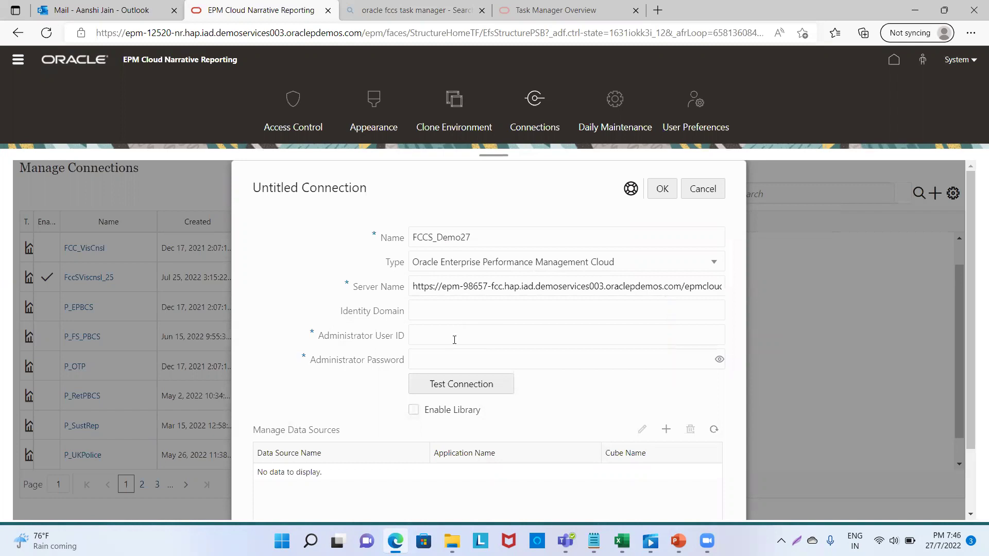
{"action": "left_click", "coordinate": [454, 340]}
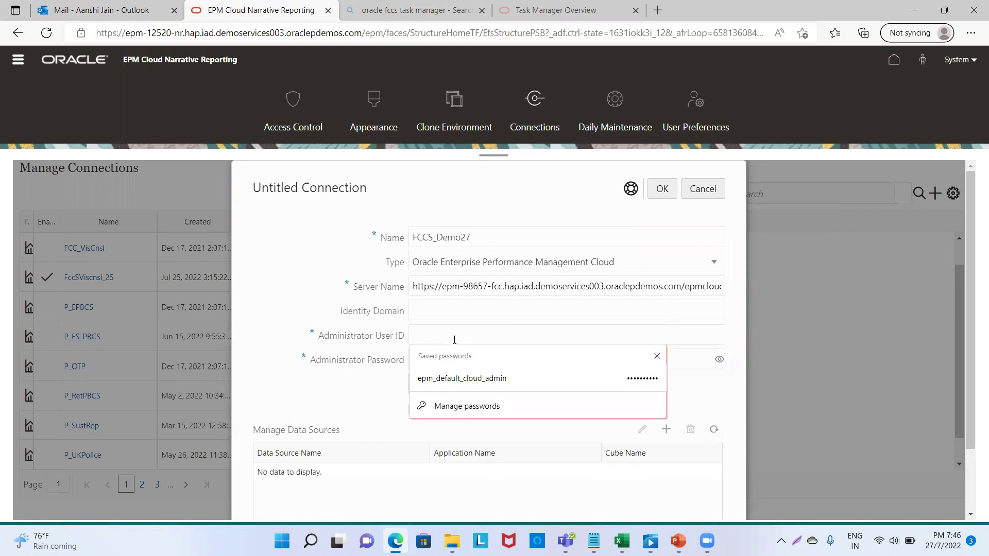
{"action": "left_click", "coordinate": [456, 384]}
{"action": "left_click", "coordinate": [471, 360]}
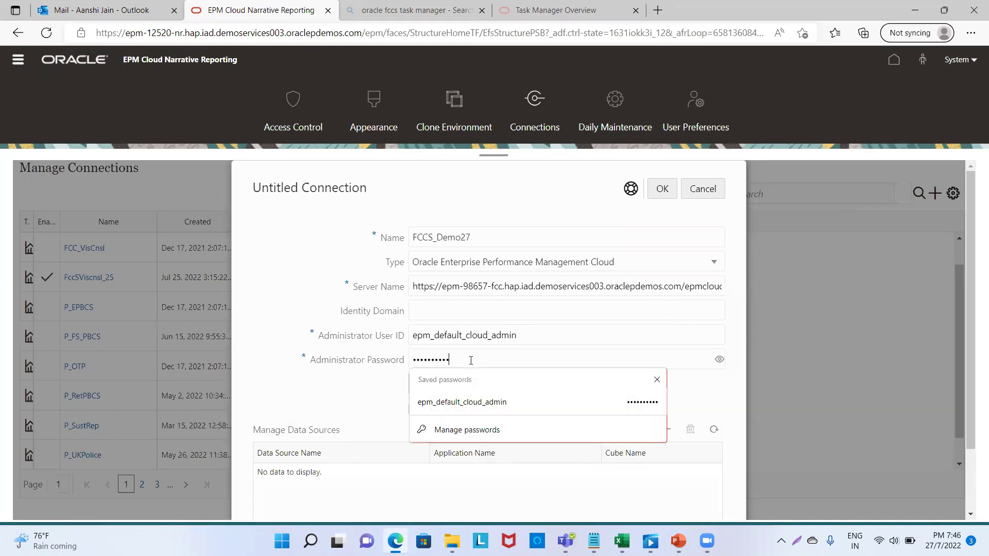
{"action": "key", "text": "ctrl+a"}
{"action": "key", "text": "BackSpace"}
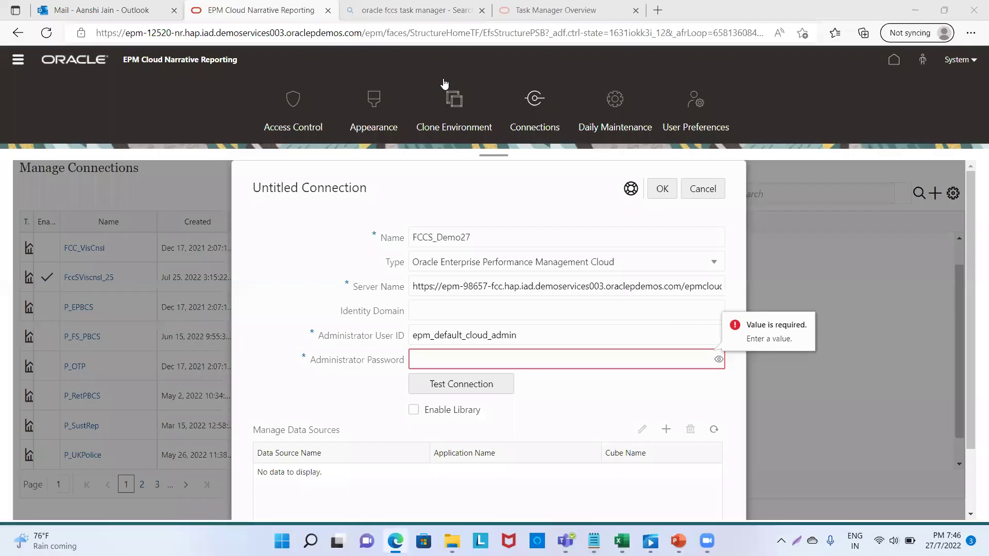
{"action": "left_click", "coordinate": [472, 360]}
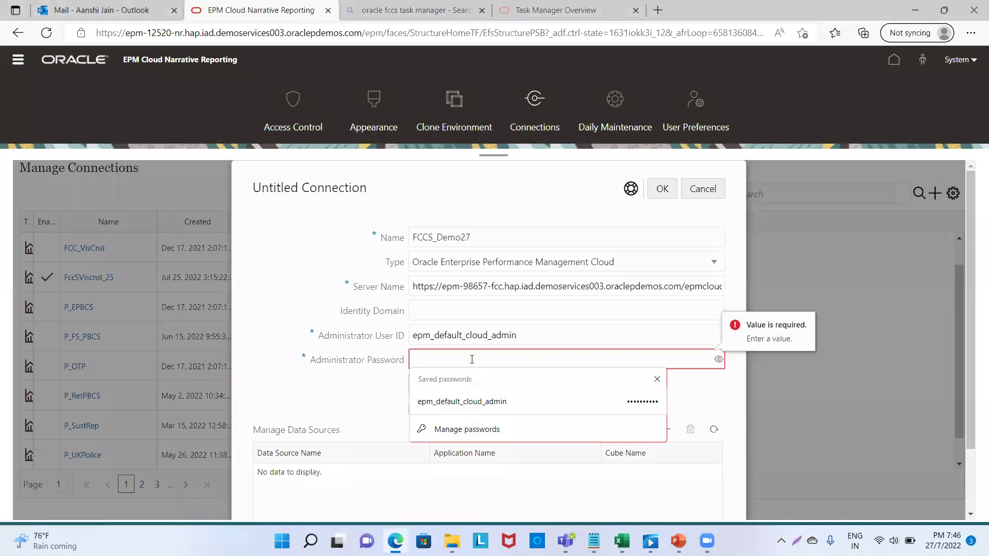
{"action": "key", "text": "Down"}
{"action": "key", "text": "Return"}
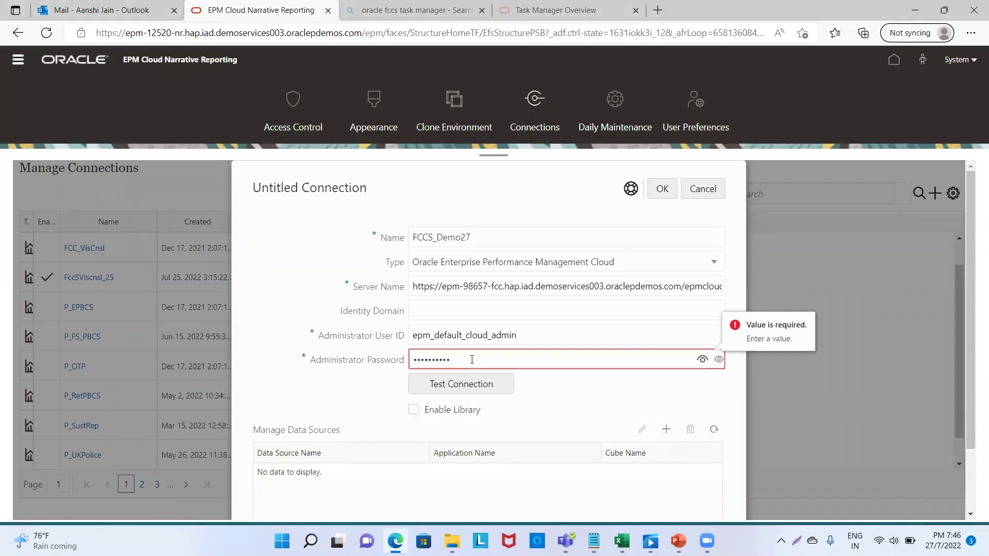
Enable the library for the FCCS_Demo27 connection, and test and save the connection.
{"action": "left_click", "coordinate": [415, 413]}
{"action": "left_click", "coordinate": [415, 412]}
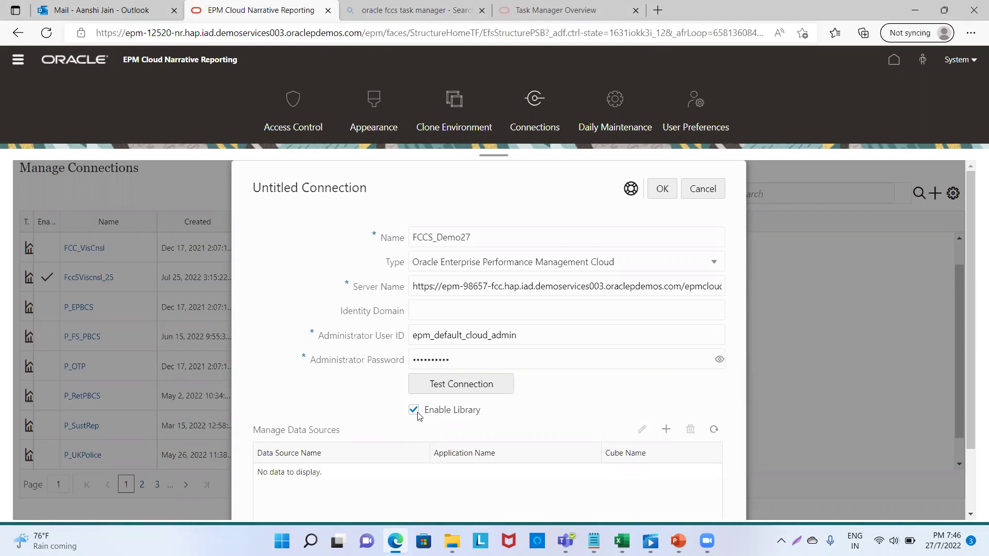
{"action": "left_click", "coordinate": [461, 385]}
{"action": "left_click", "coordinate": [664, 190]}
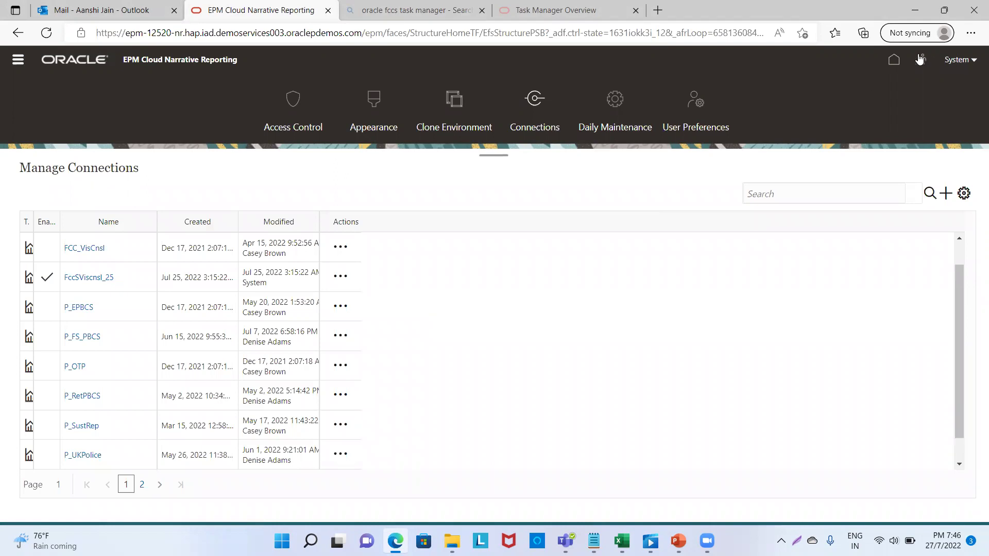
Go to the library's data sources and start creating a new data source.
{"action": "left_click", "coordinate": [894, 59]}
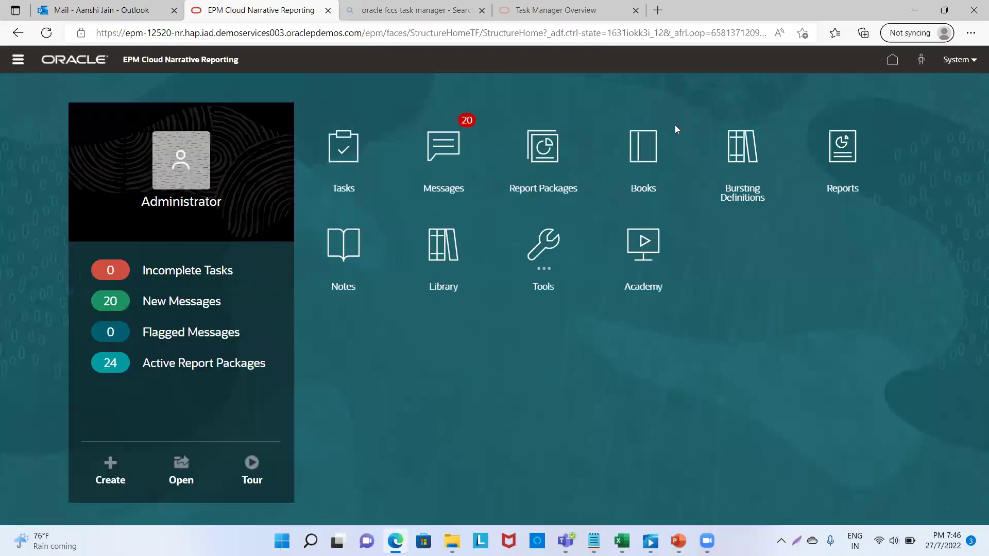
{"action": "left_click", "coordinate": [439, 255]}
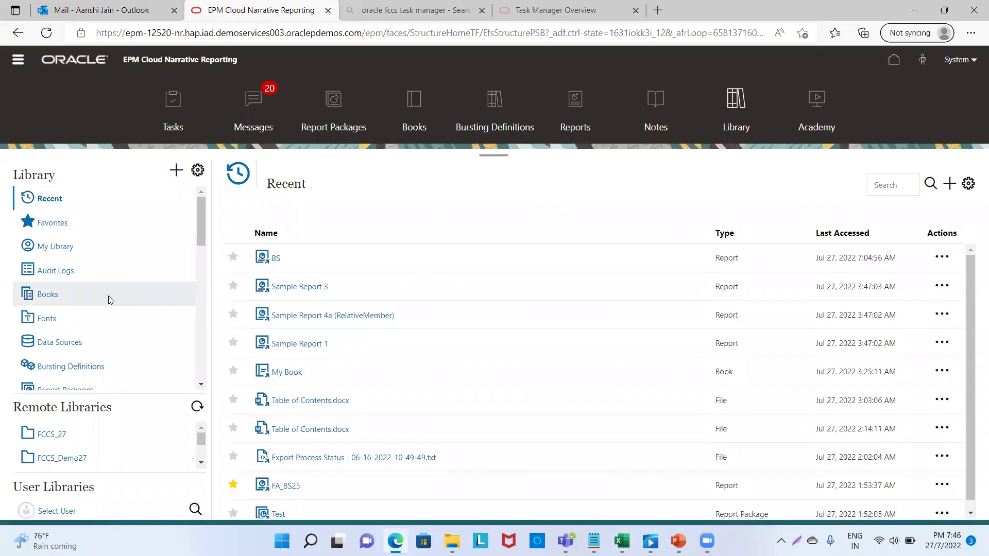
{"action": "left_click", "coordinate": [73, 343]}
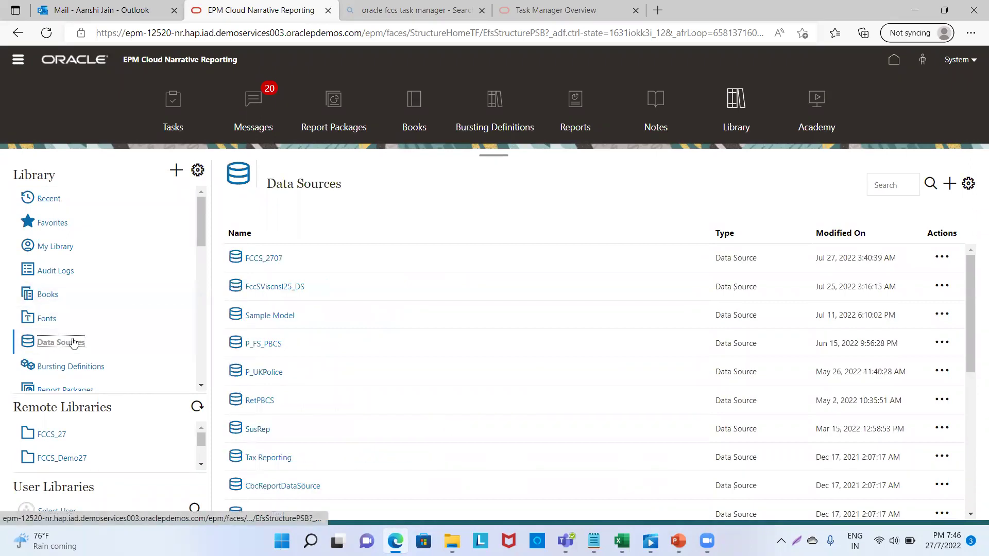
{"action": "left_click", "coordinate": [951, 187]}
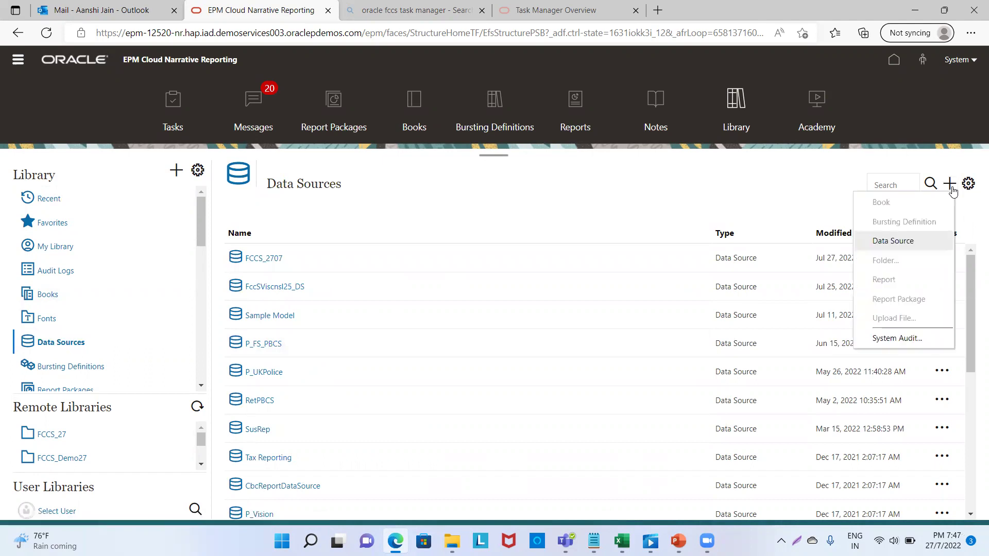
{"action": "left_click", "coordinate": [893, 241]}
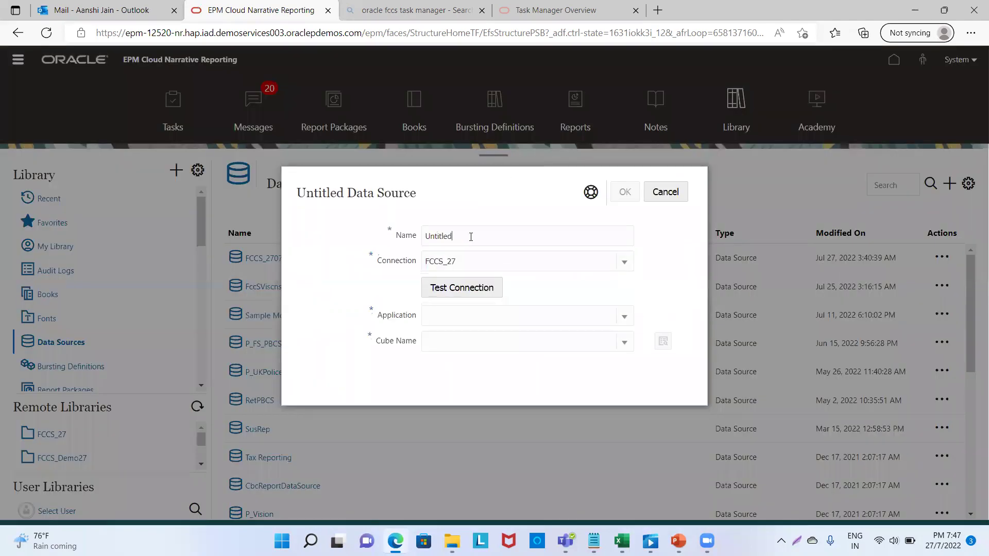
Replace the default data source name with FCCS_Demo27.
{"action": "key", "text": "BackSpace"}
{"action": "key", "text": "BackSpace"}
{"action": "key", "text": "BackSpace"}
{"action": "key", "text": "BackSpace"}
{"action": "key", "text": "BackSpace"}
{"action": "key", "text": "BackSpace"}
{"action": "key", "text": "BackSpace"}
{"action": "type", "text": "F"}
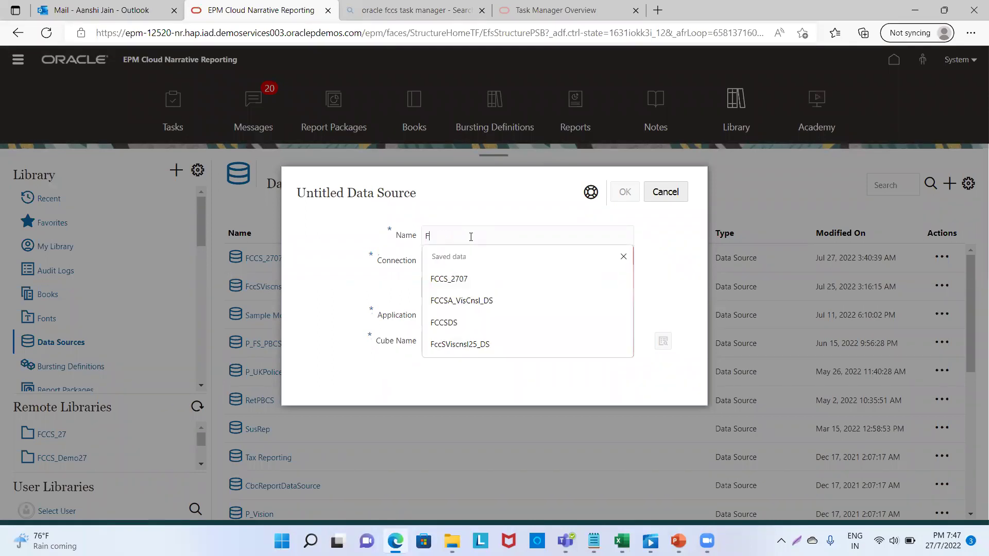
{"action": "type", "text": "CCS_"}
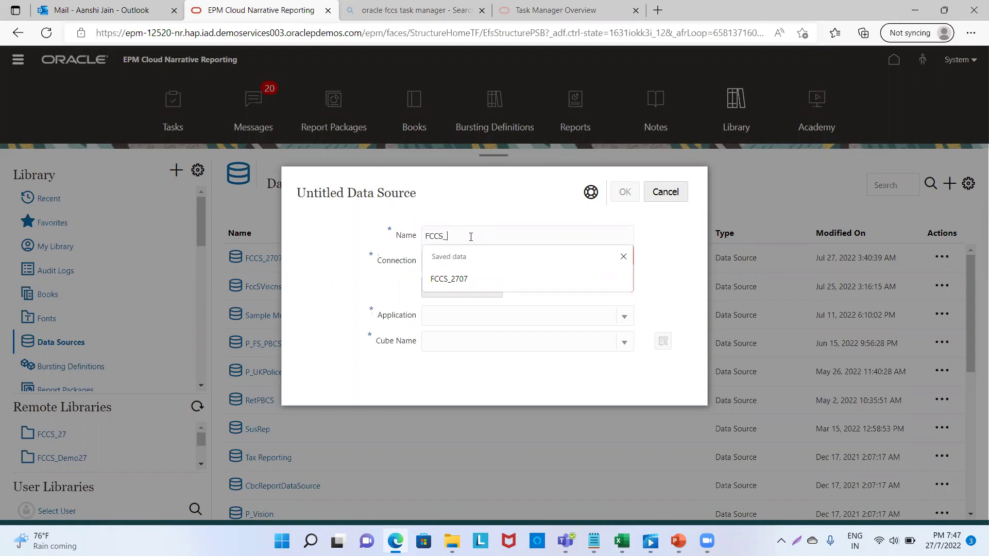
{"action": "type", "text": "Dem"}
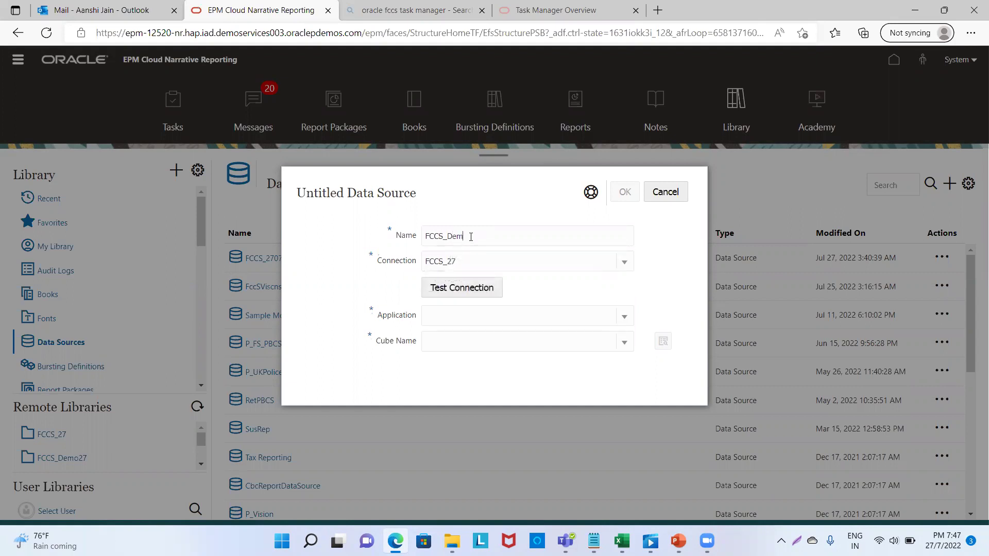
{"action": "type", "text": "o27"}
Assign the FCCS_Demo27 connection to the data source and test it.
{"action": "left_click", "coordinate": [623, 264]}
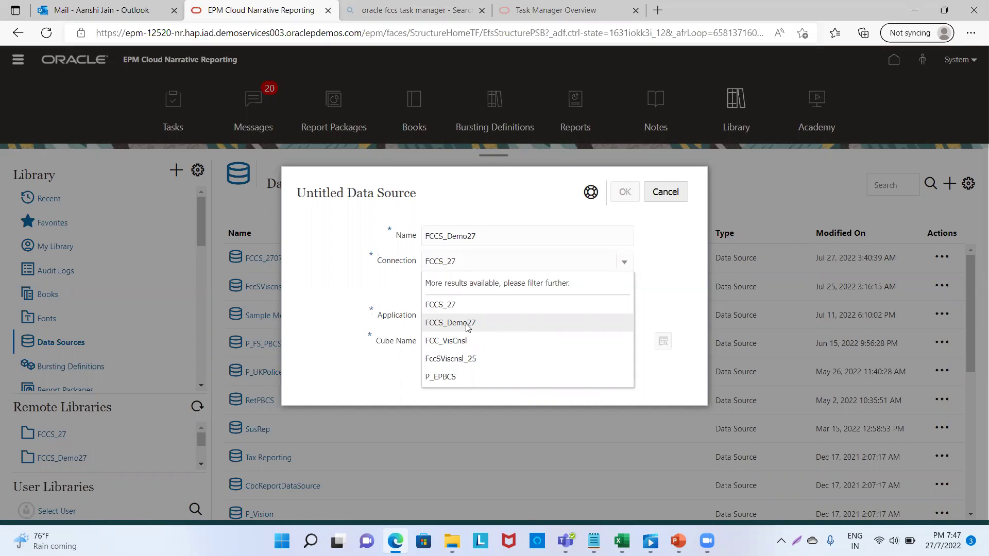
{"action": "left_click", "coordinate": [467, 324]}
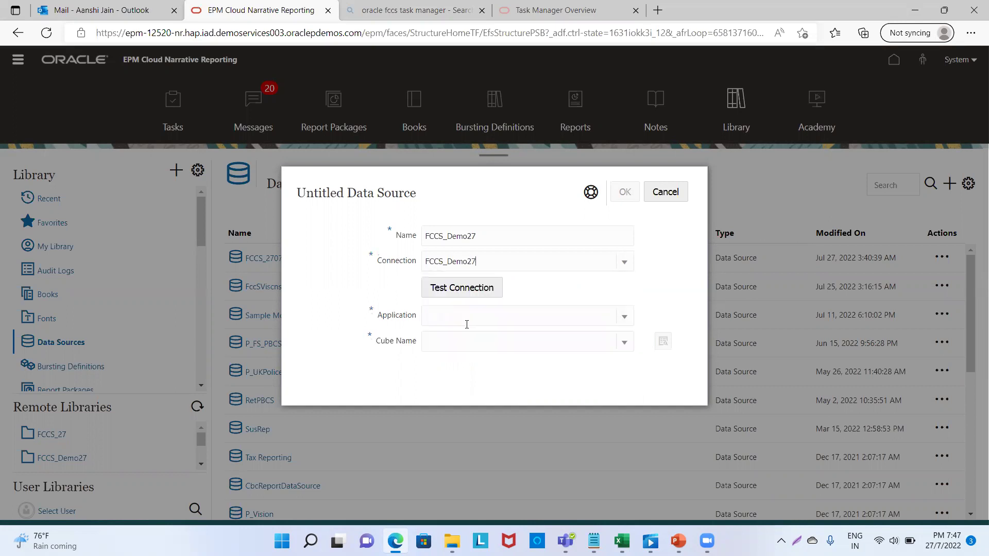
{"action": "left_click", "coordinate": [463, 291]}
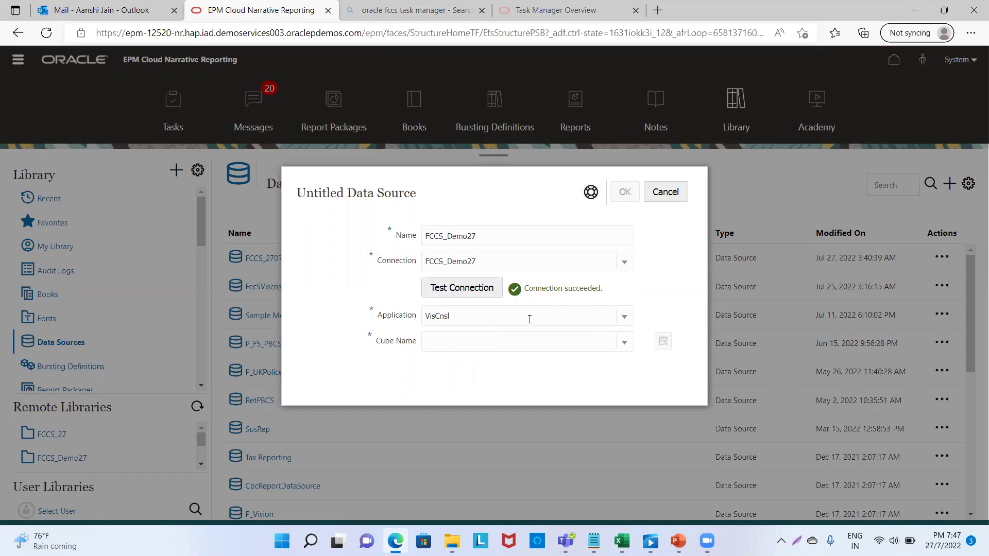
Set the data source's cube to Consol and save it, returning to the home page.
{"action": "left_click", "coordinate": [627, 344]}
{"action": "left_click", "coordinate": [479, 366]}
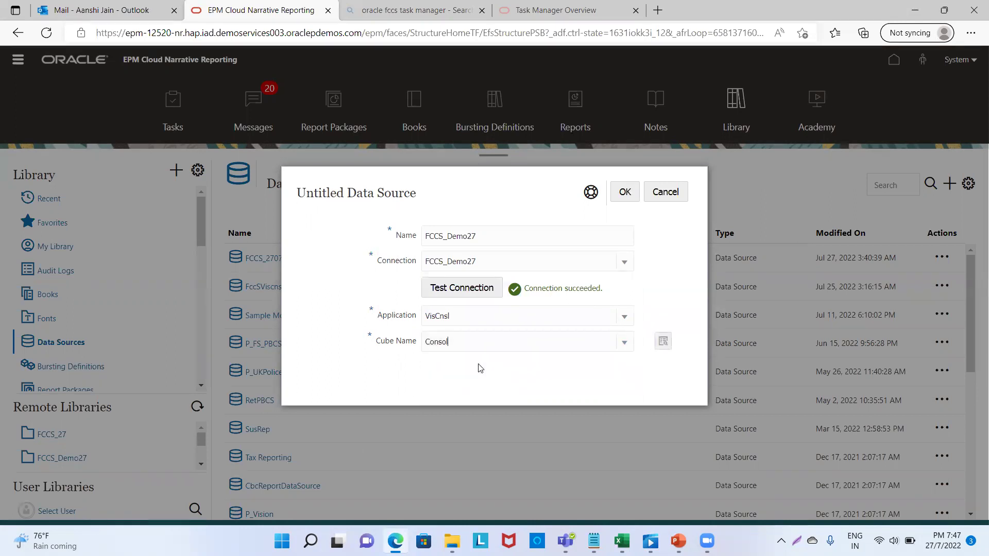
{"action": "left_click", "coordinate": [625, 194]}
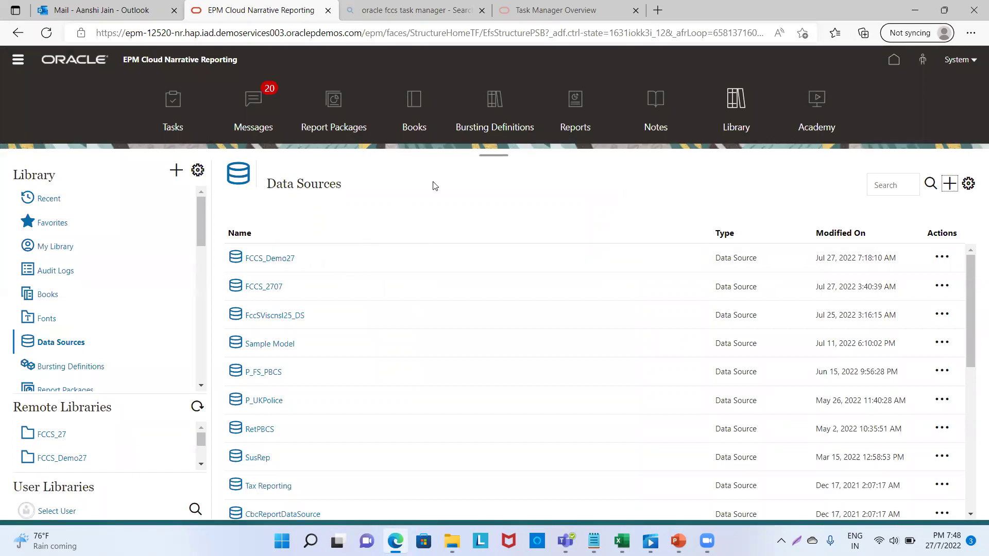
{"action": "left_click", "coordinate": [894, 61]}
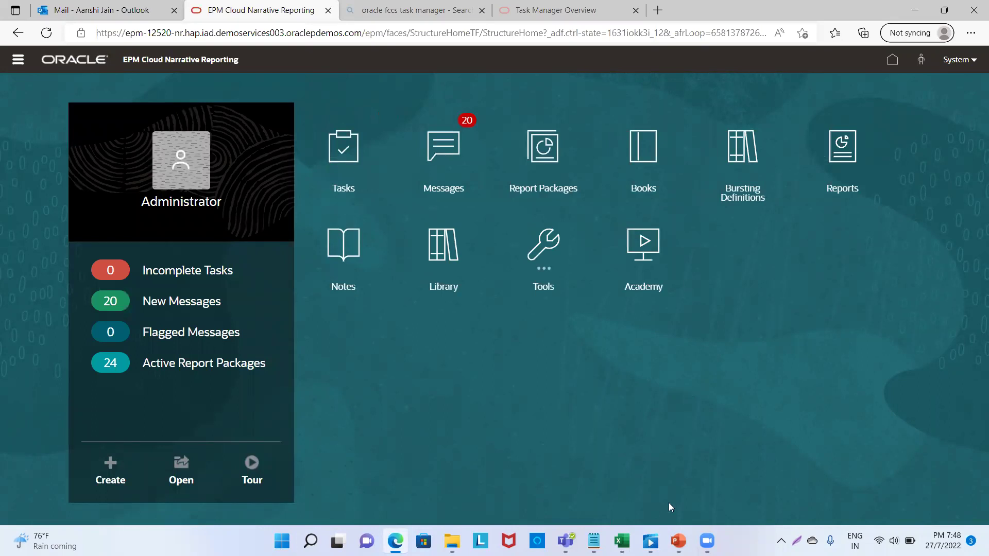
Switch to Excel to look over the Balance Sheet worksheet and its POV members, and return to Narrative Reporting in Edge.
{"action": "left_click", "coordinate": [622, 541]}
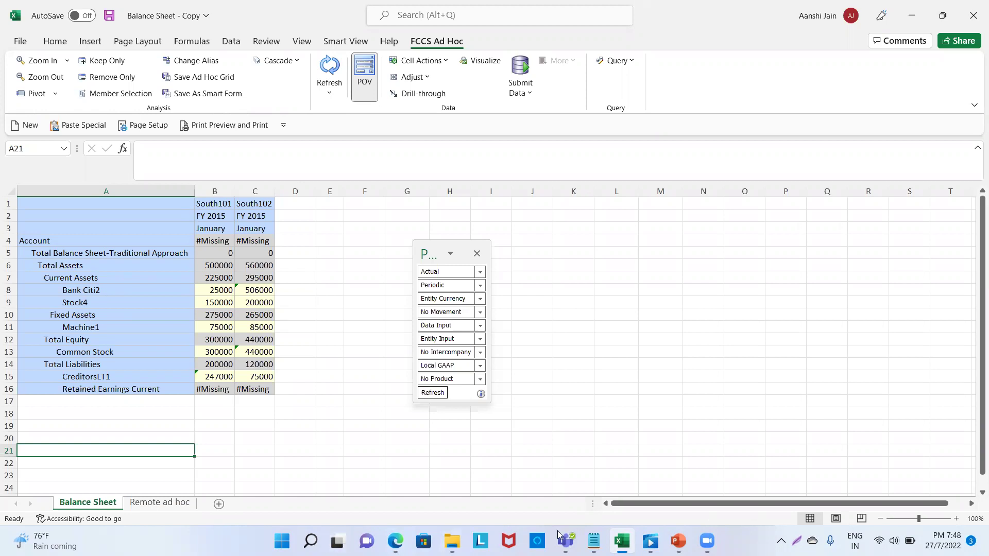
{"action": "mouse_move", "coordinate": [562, 538]}
{"action": "left_click", "coordinate": [395, 541]}
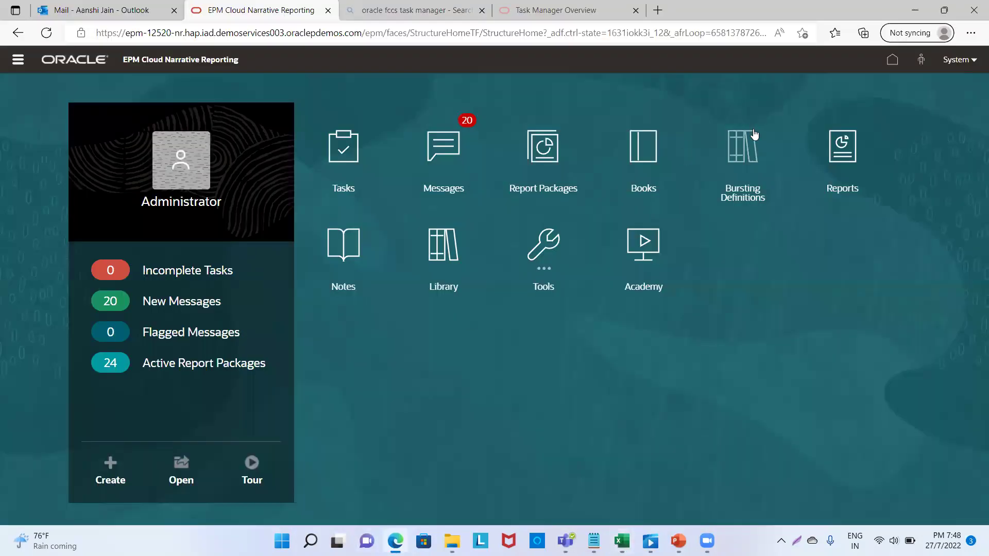
Create a new report and set up its grid with FCCS_Demo27 as the data source.
{"action": "left_click", "coordinate": [845, 158]}
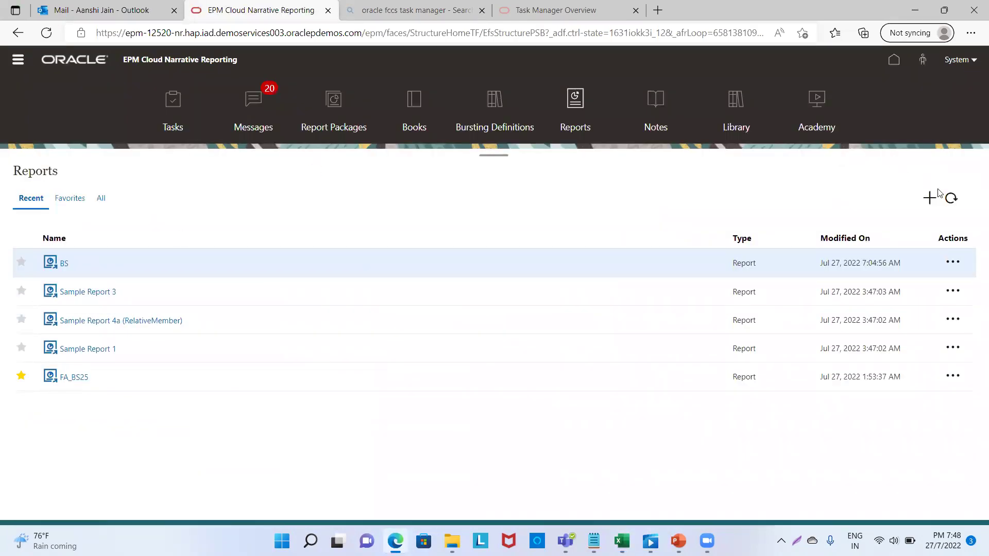
{"action": "left_click", "coordinate": [930, 198]}
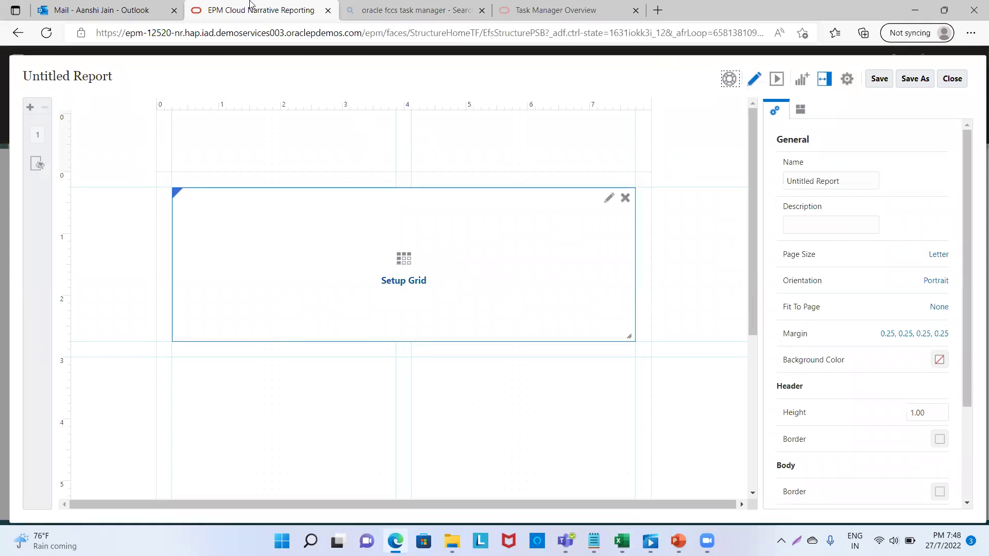
{"action": "mouse_move", "coordinate": [318, 189]}
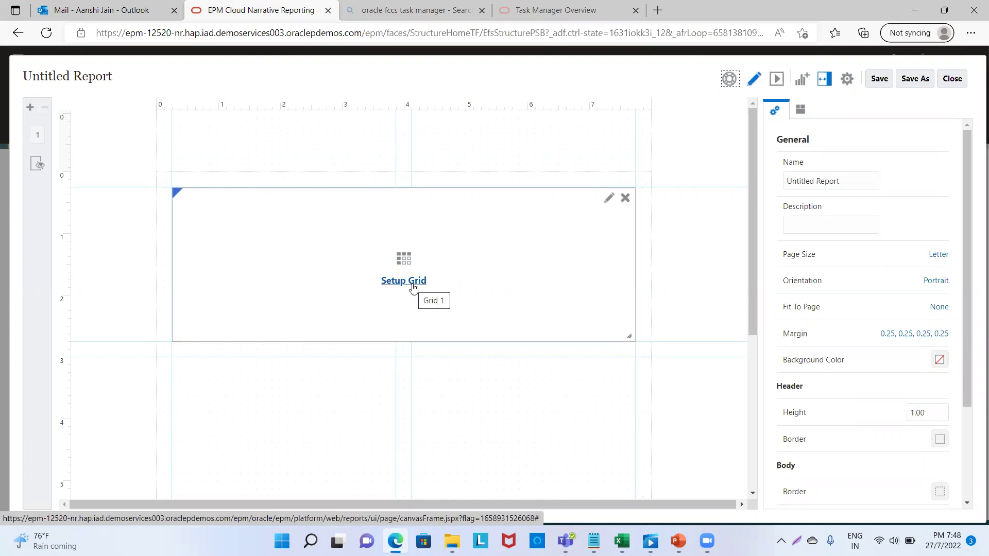
{"action": "left_click", "coordinate": [609, 197]}
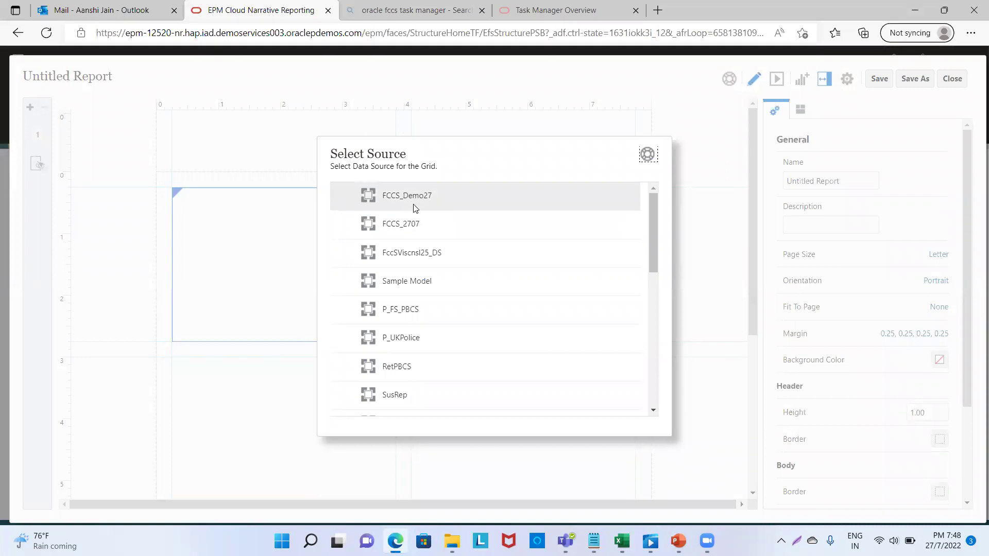
{"action": "left_click", "coordinate": [415, 195]}
{"action": "double_click", "coordinate": [416, 194]}
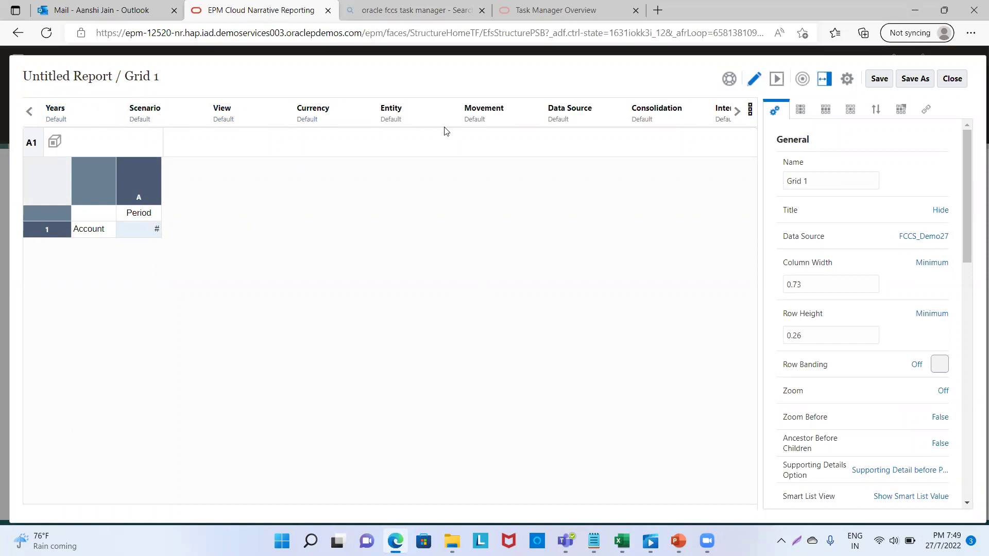
Check the year in the Excel Balance Sheet and set the Years dimension in the grid's POV to FY15.
{"action": "mouse_move", "coordinate": [622, 541]}
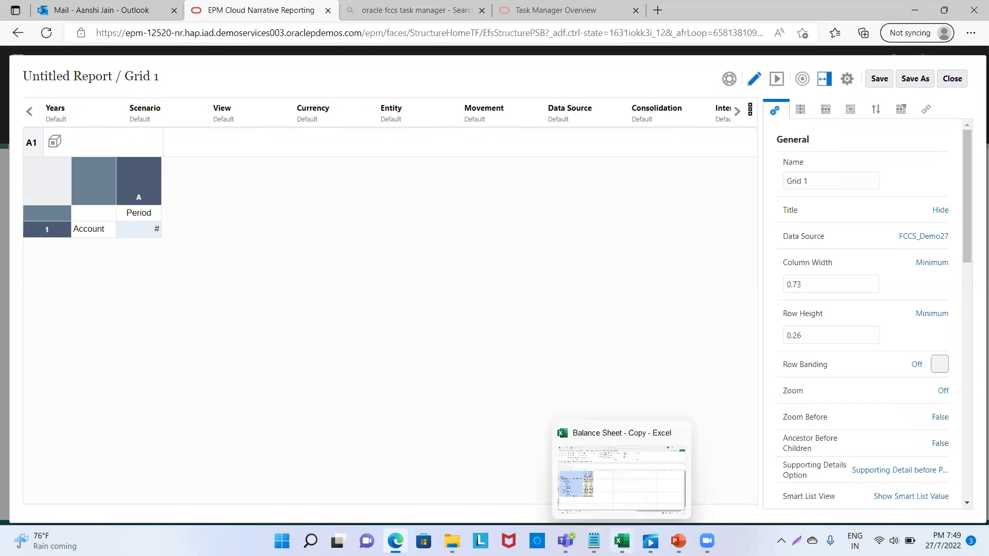
{"action": "left_click", "coordinate": [619, 486]}
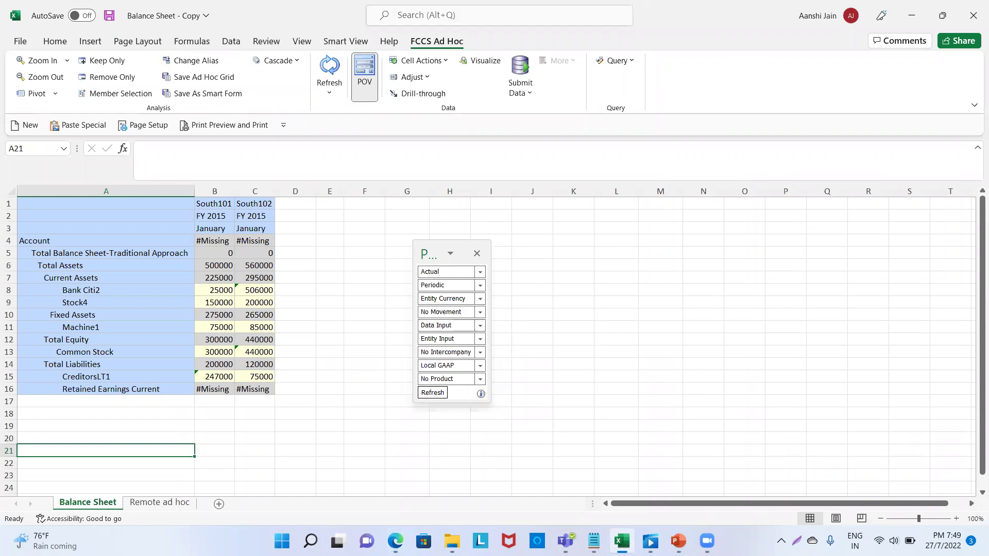
{"action": "key", "text": "alt+Tab"}
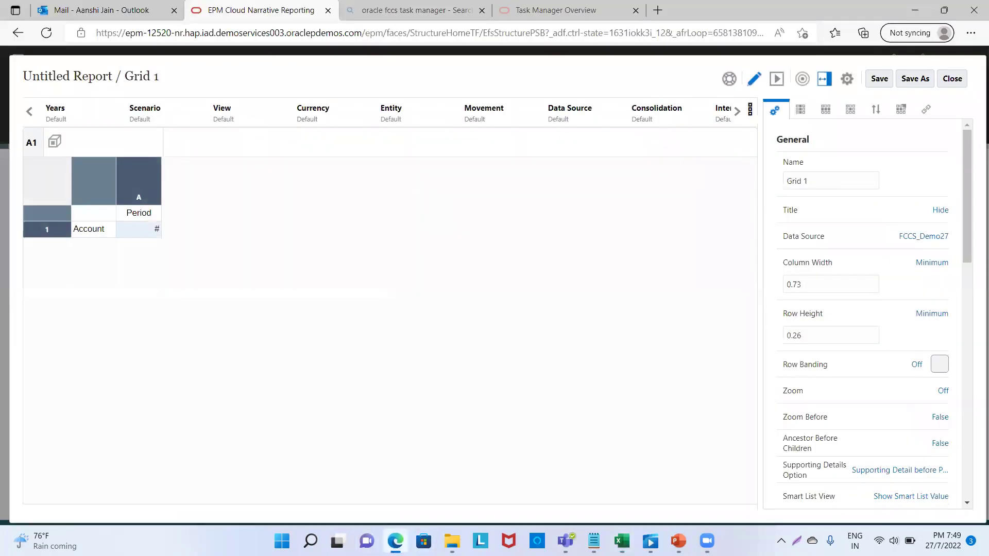
{"action": "left_click", "coordinate": [57, 116]}
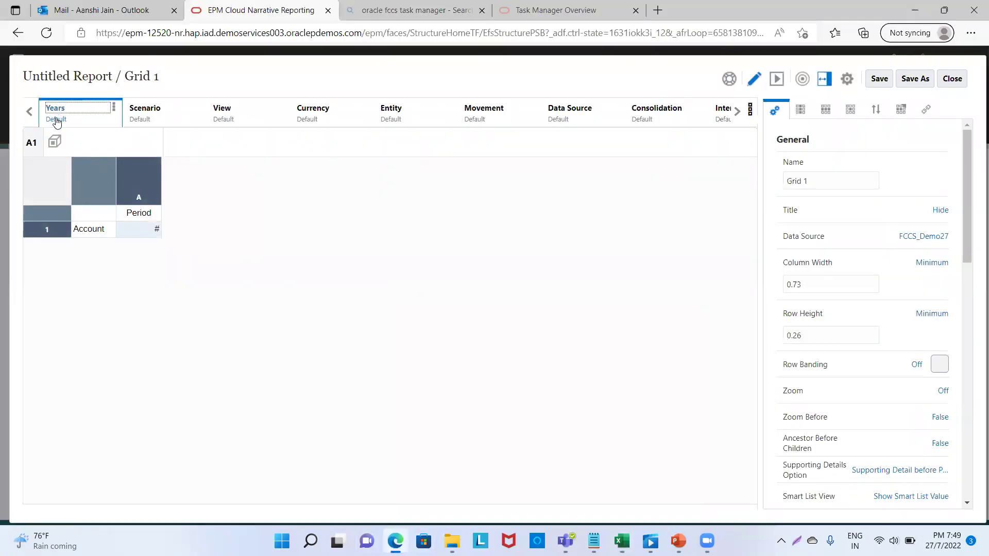
{"action": "left_click", "coordinate": [57, 120]}
{"action": "left_click", "coordinate": [276, 186]}
{"action": "left_click", "coordinate": [319, 188]}
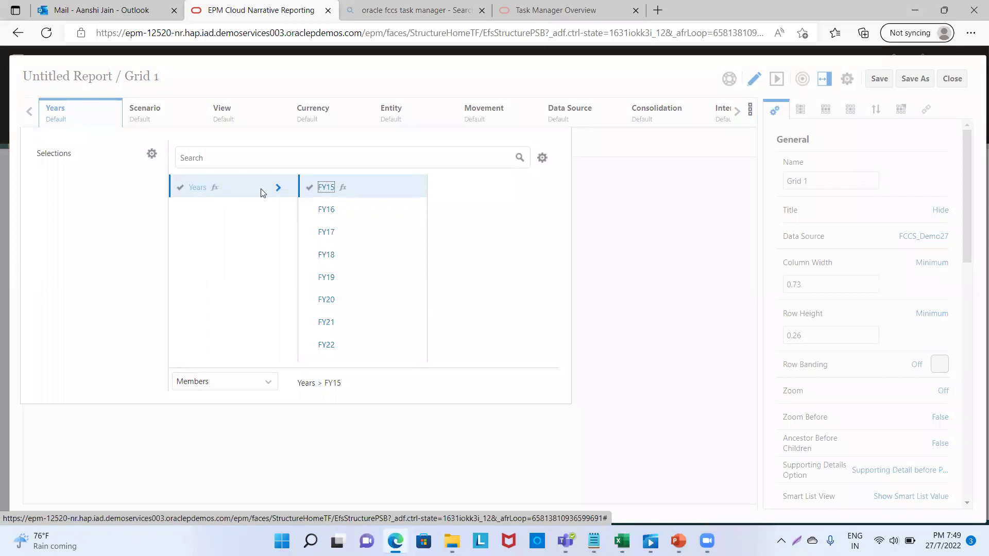
{"action": "left_click", "coordinate": [306, 189]}
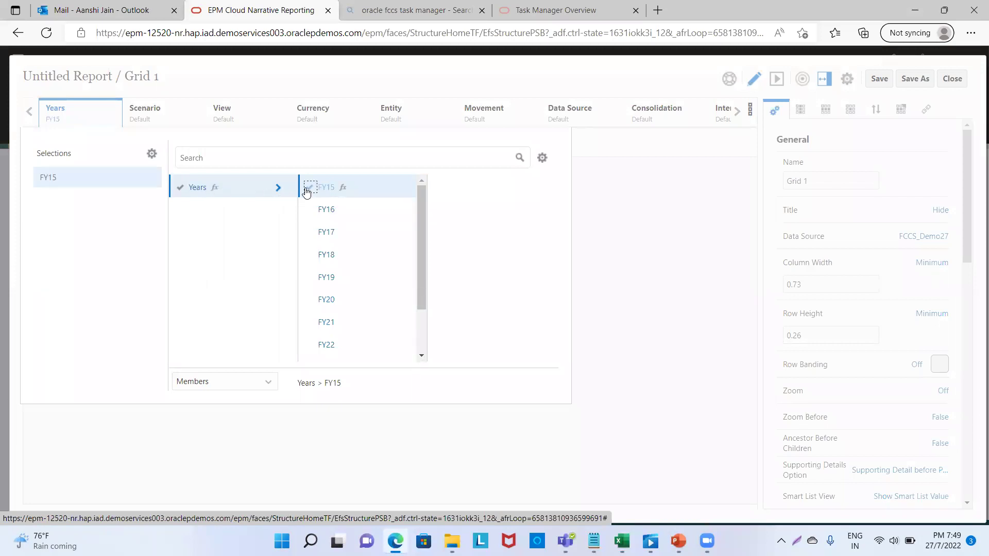
{"action": "left_click", "coordinate": [648, 278]}
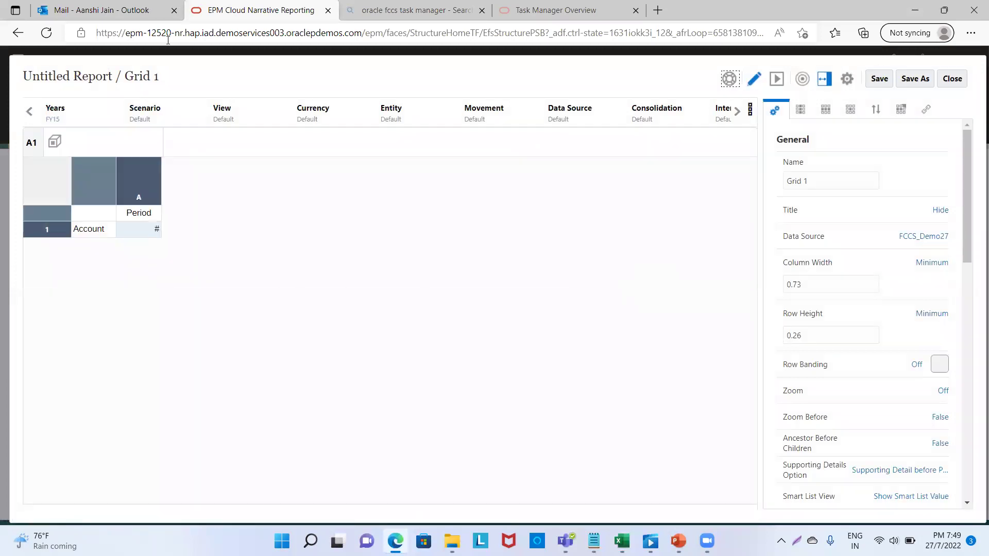
Check the scenario in the Excel sheet's POV and set the grid's Scenario dimension to Actual.
{"action": "left_click", "coordinate": [152, 111]}
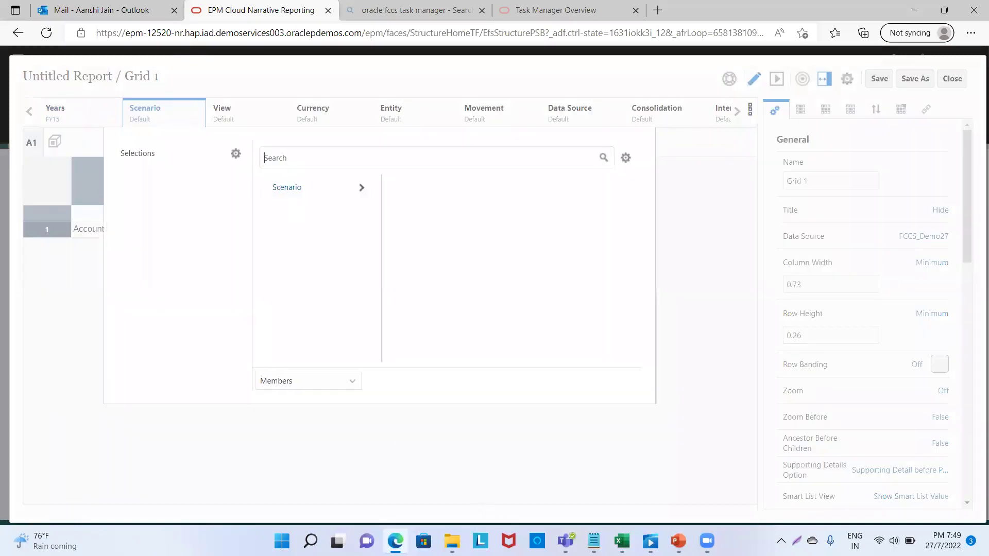
{"action": "mouse_move", "coordinate": [621, 540]}
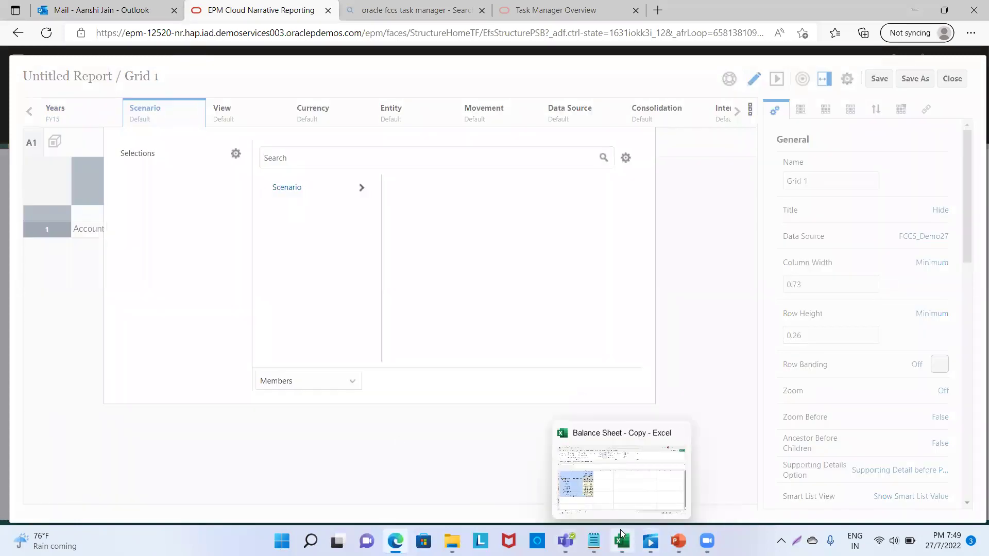
{"action": "left_click", "coordinate": [620, 499]}
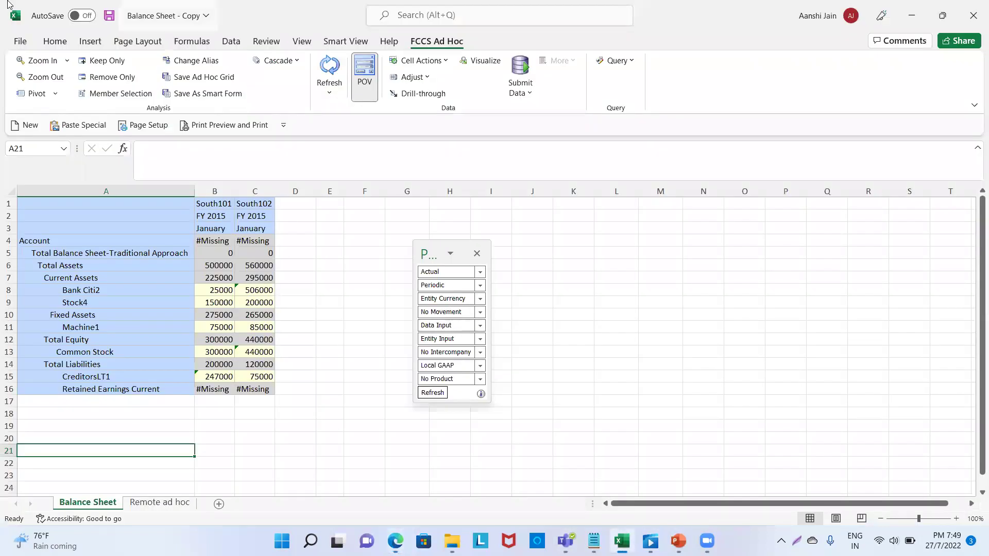
{"action": "left_click", "coordinate": [393, 459]}
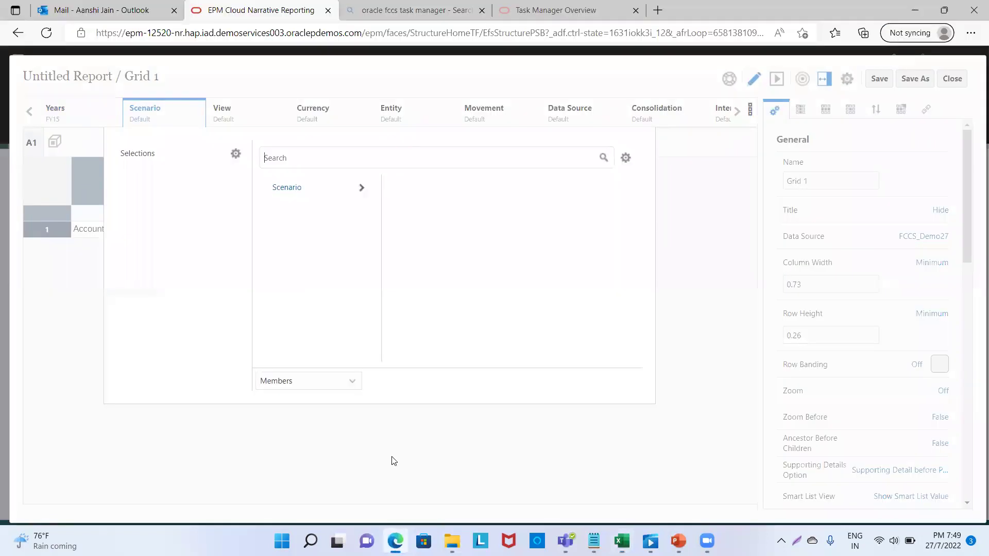
{"action": "left_click", "coordinate": [362, 191]}
{"action": "left_click", "coordinate": [395, 187]}
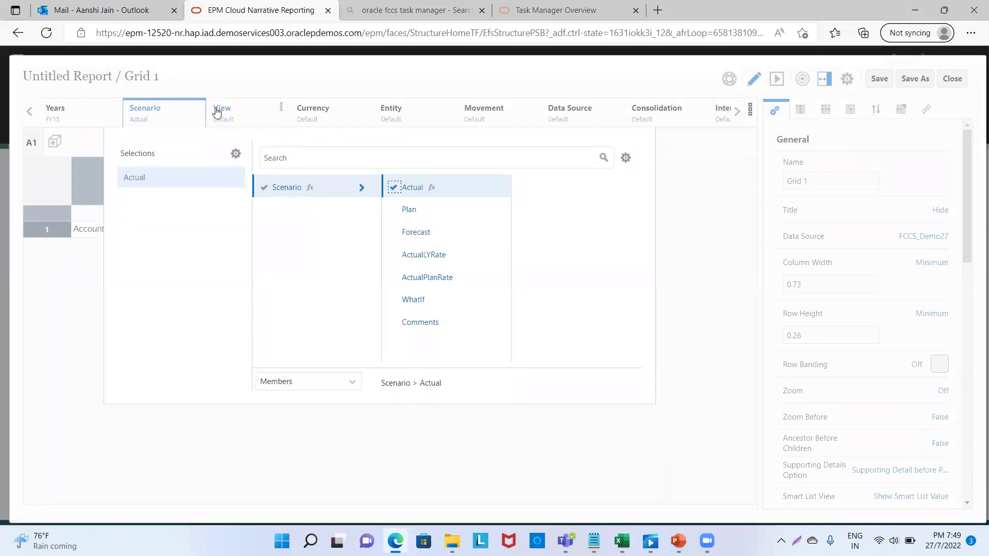
Set the View dimension in the grid's POV to FCCS_Periodic.
{"action": "left_click", "coordinate": [218, 112]}
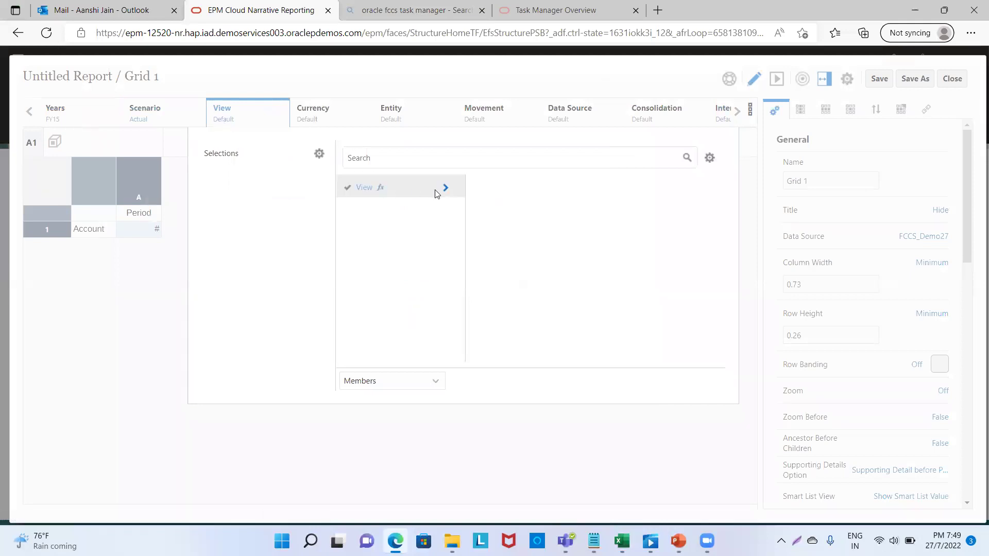
{"action": "left_click", "coordinate": [446, 189]}
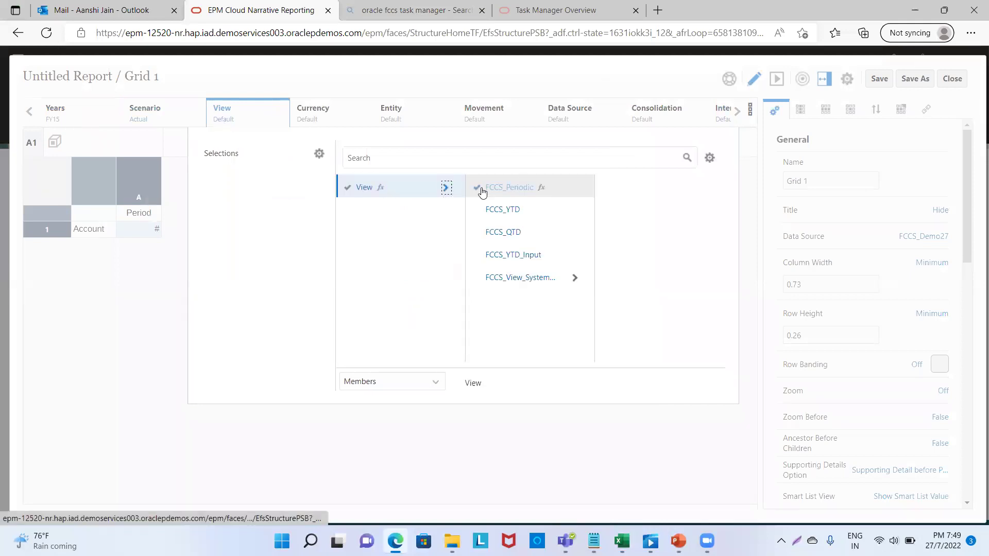
{"action": "left_click", "coordinate": [476, 186]}
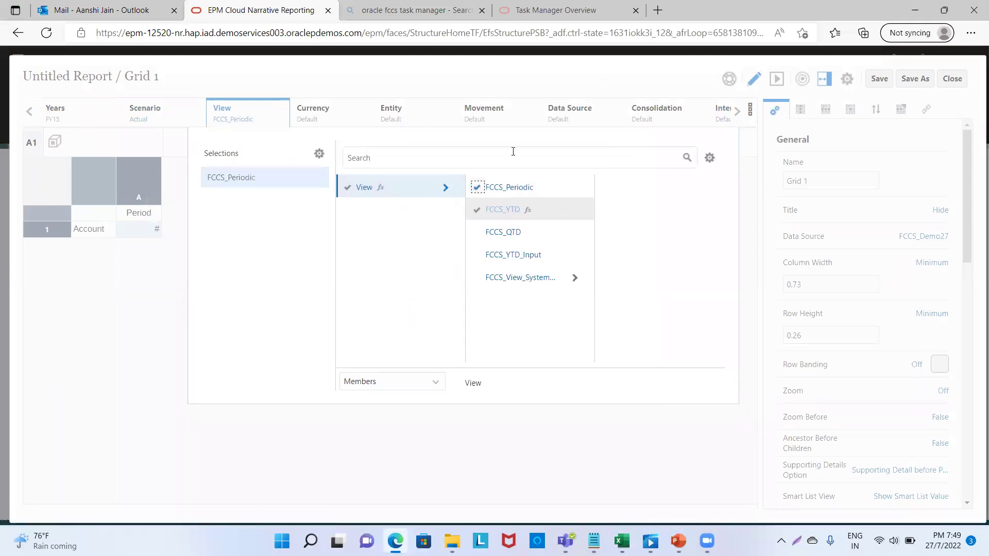
Browse the currency members and set the Currency dimension in the grid's POV to Entity Currency.
{"action": "left_click", "coordinate": [303, 113]}
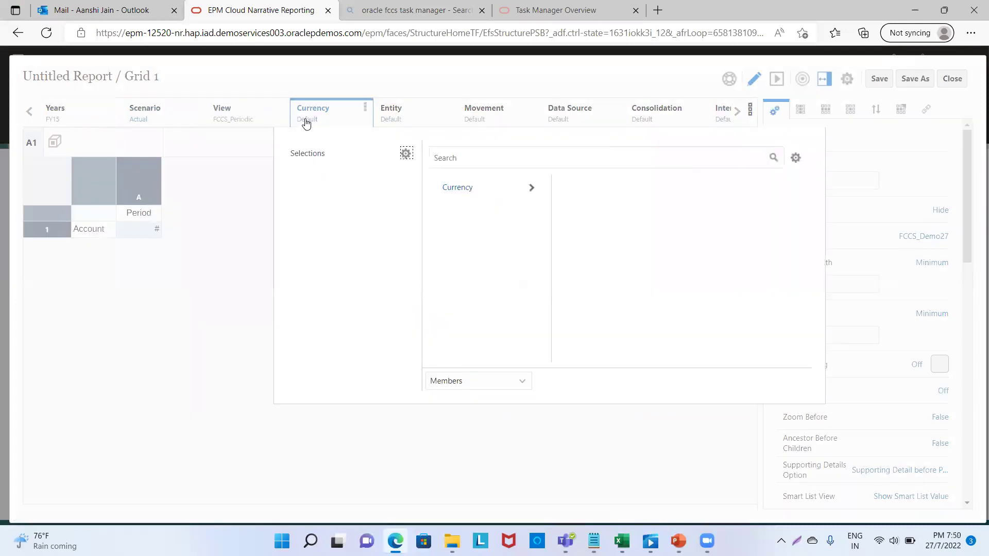
{"action": "left_click", "coordinate": [528, 187]}
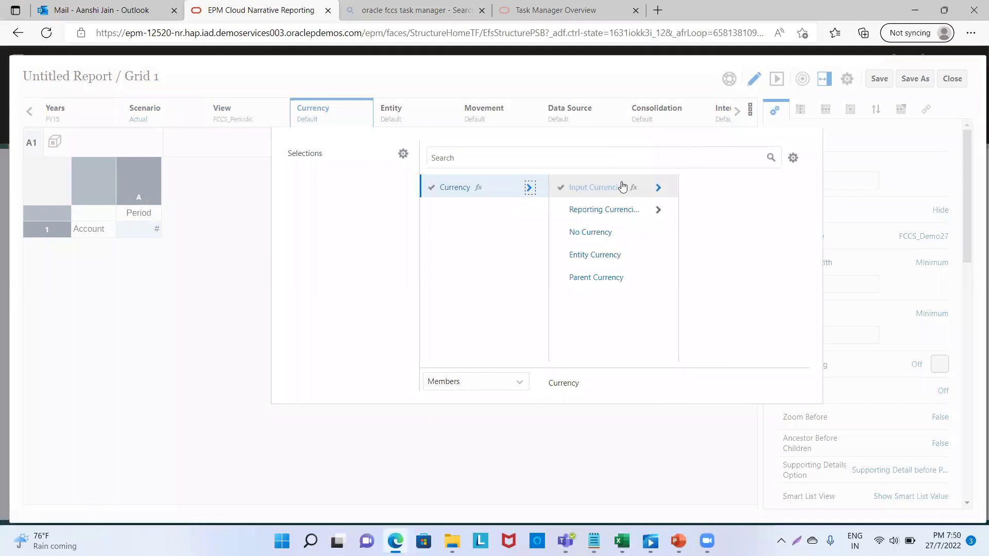
{"action": "left_click", "coordinate": [660, 191]}
{"action": "left_click", "coordinate": [659, 210]}
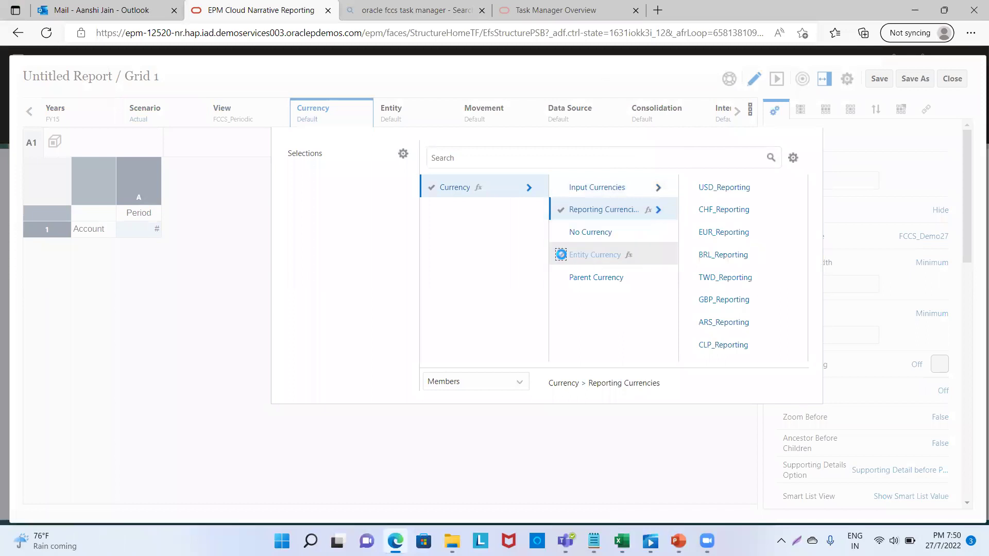
{"action": "left_click", "coordinate": [560, 254]}
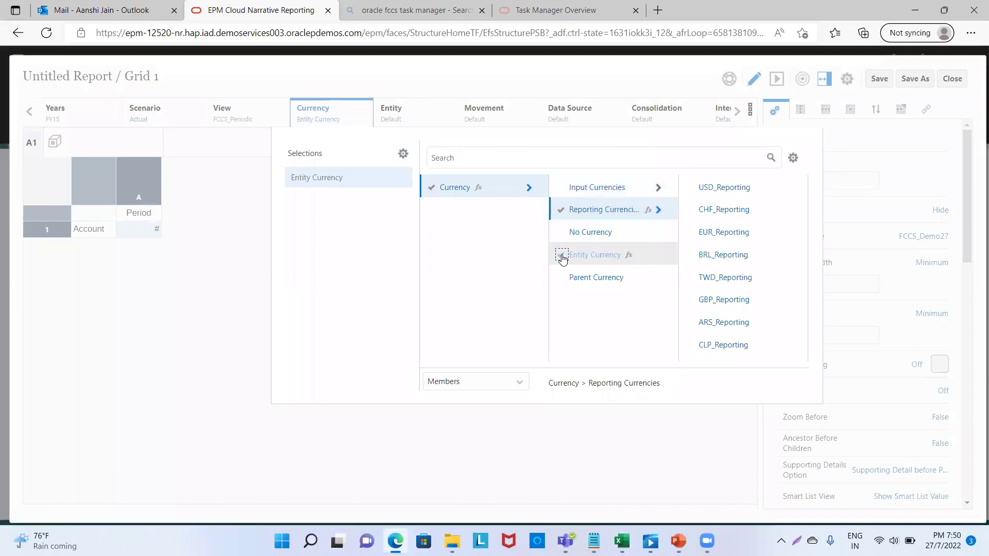
Set the Entity dimension in the grid's POV to S_100 under FCCS_Total Geography.
{"action": "left_click", "coordinate": [390, 112]}
{"action": "left_click", "coordinate": [390, 111]}
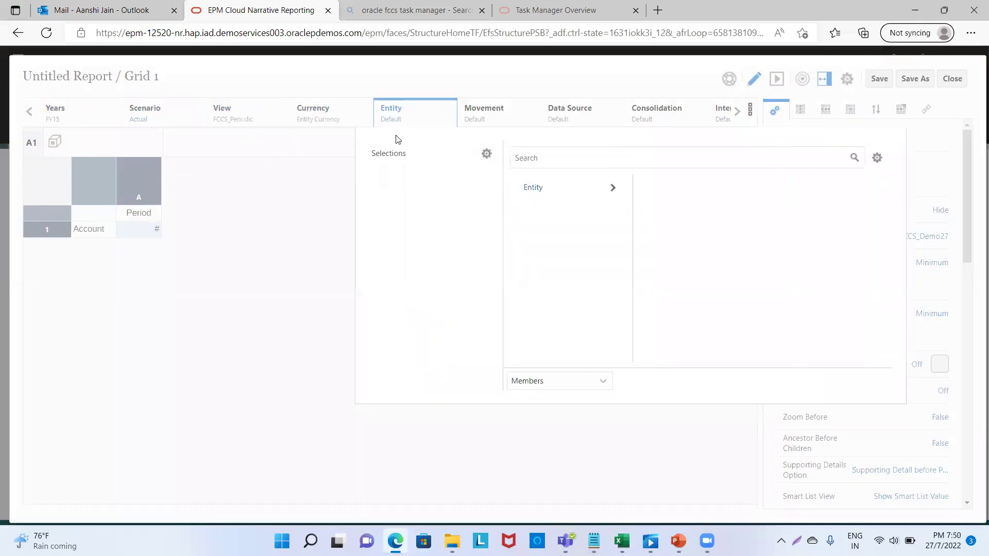
{"action": "left_click", "coordinate": [614, 188]}
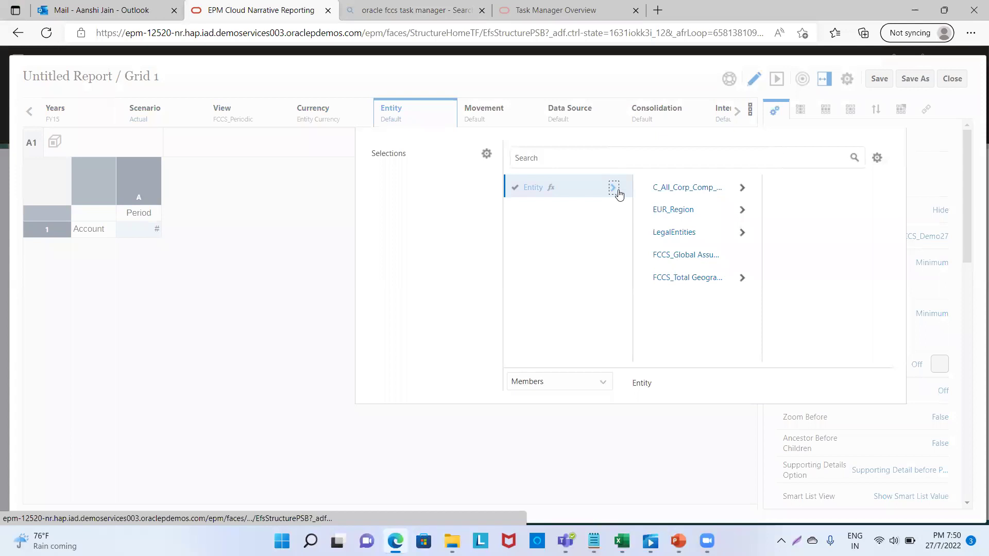
{"action": "left_click", "coordinate": [742, 278]}
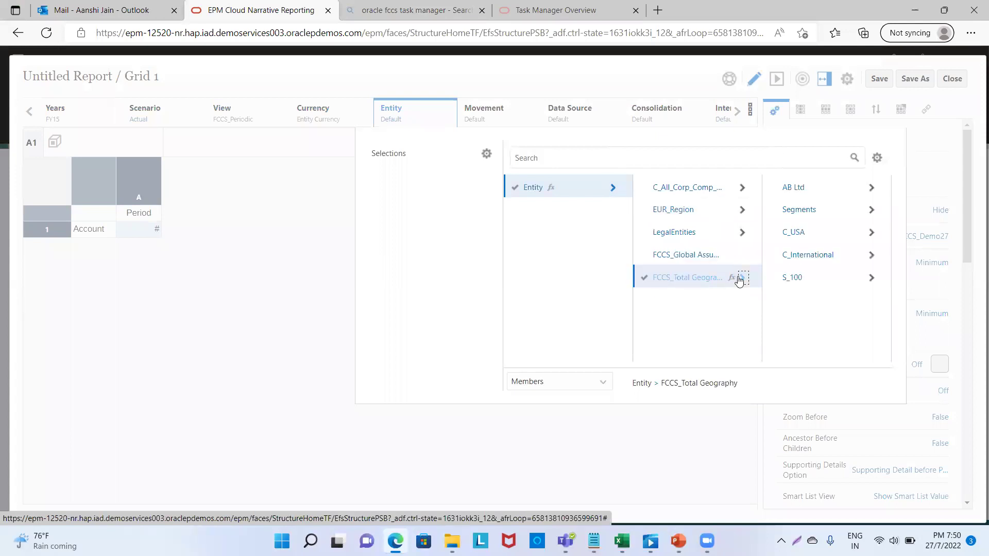
{"action": "left_click", "coordinate": [775, 277]}
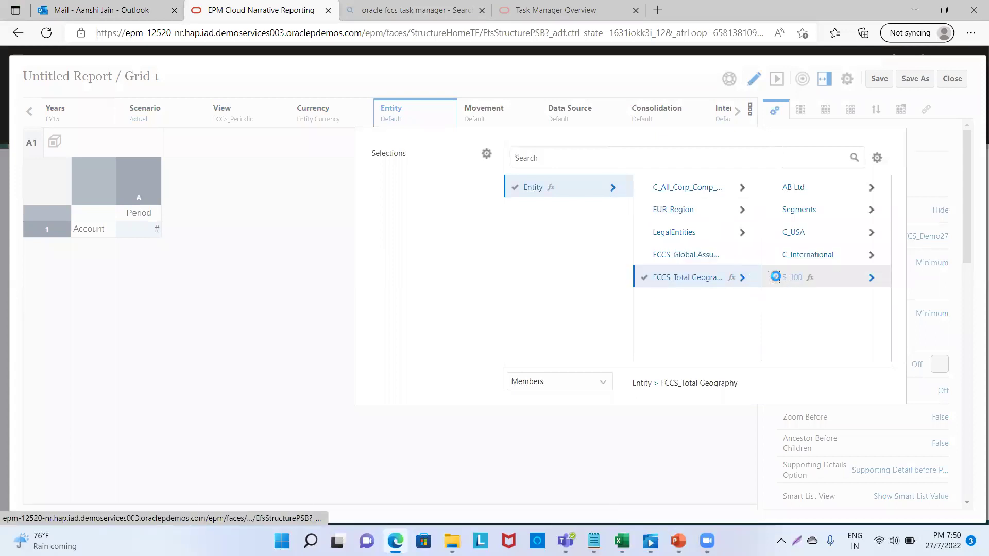
{"action": "left_click", "coordinate": [313, 152]}
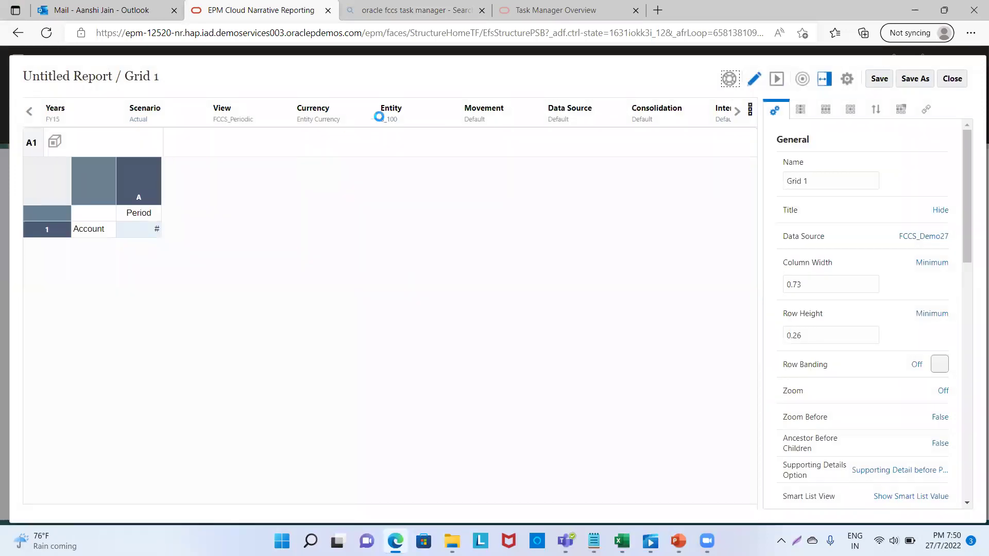
Select FCCS_No Movement under FCCS_Movements as the Movement member in the grid's POV.
{"action": "left_click", "coordinate": [484, 110]}
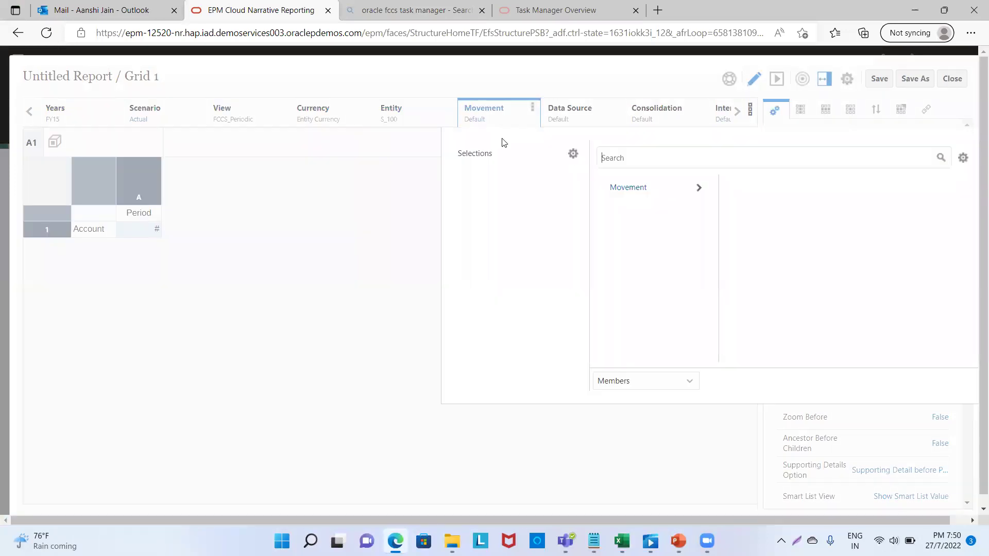
{"action": "left_click", "coordinate": [696, 187]}
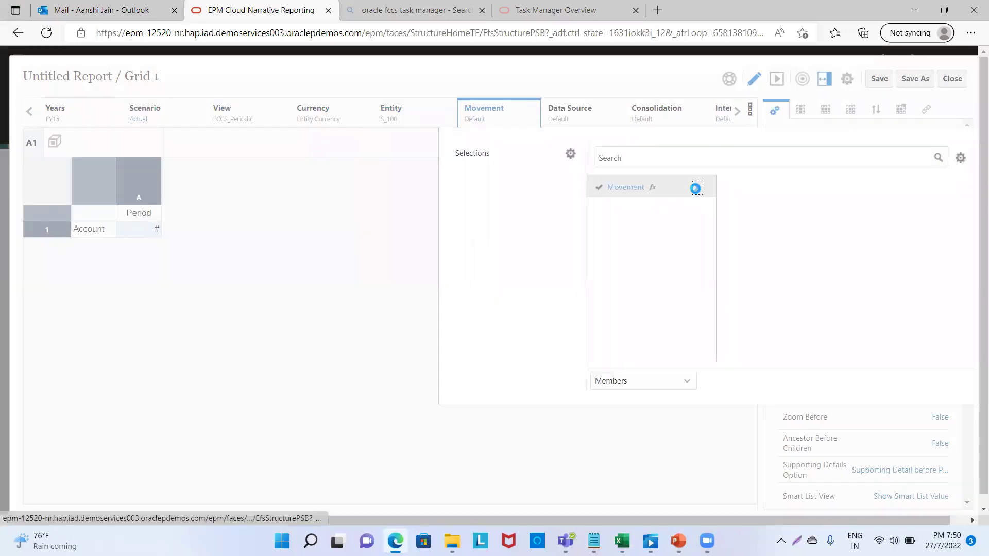
{"action": "left_click", "coordinate": [826, 187]}
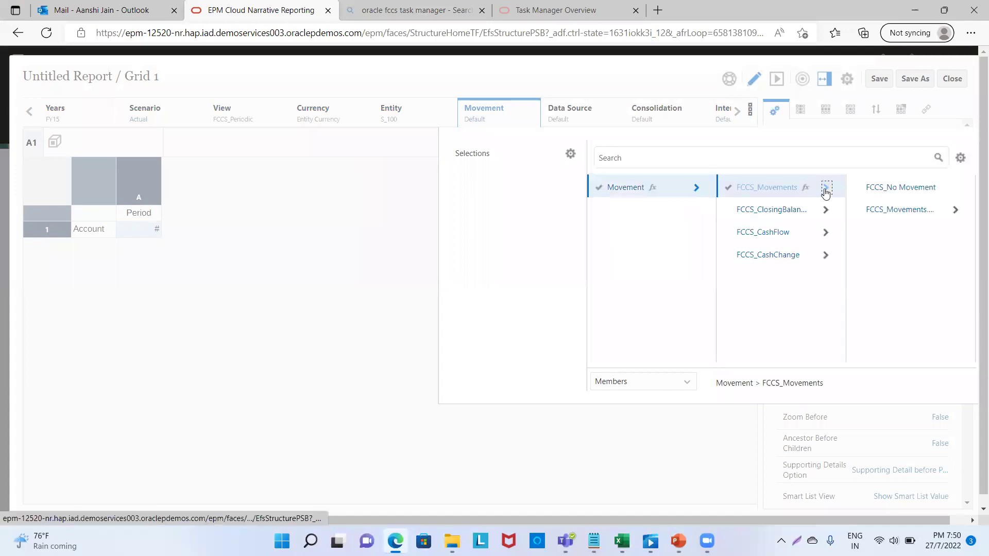
{"action": "left_click", "coordinate": [858, 187]}
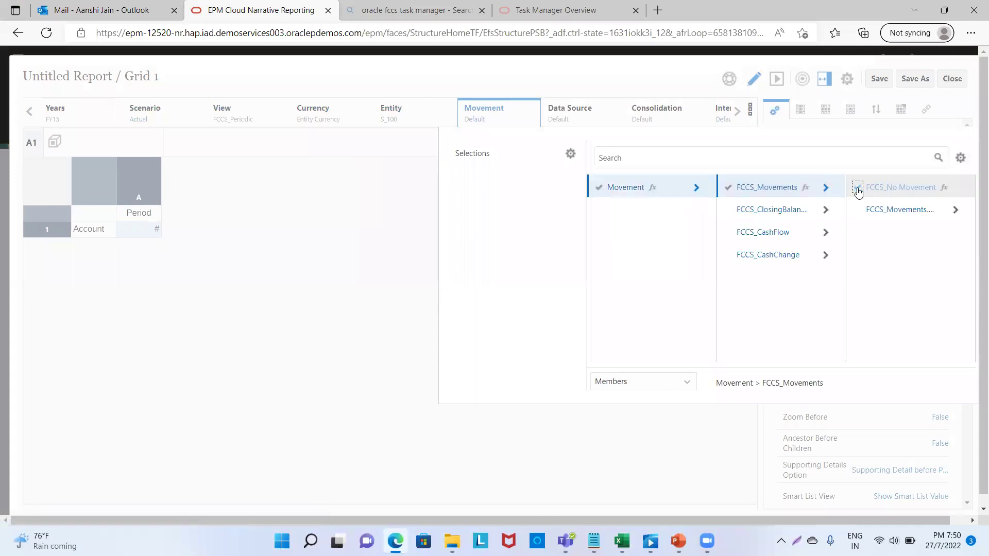
Set the Data Source dimension in the grid's POV to FCCS_Data Input under FCCS_TotalInputAndAdjusted.
{"action": "left_click", "coordinate": [568, 116]}
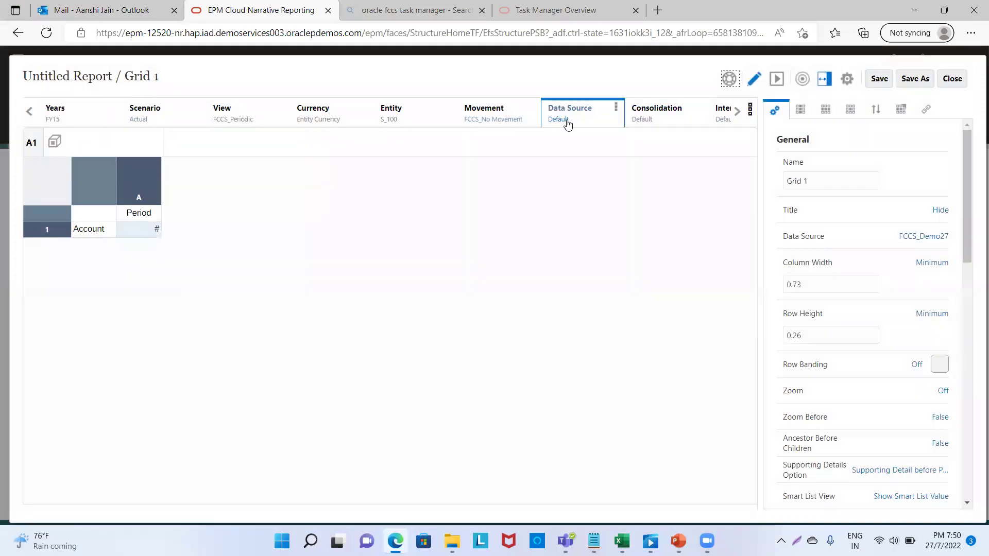
{"action": "left_click", "coordinate": [724, 189]}
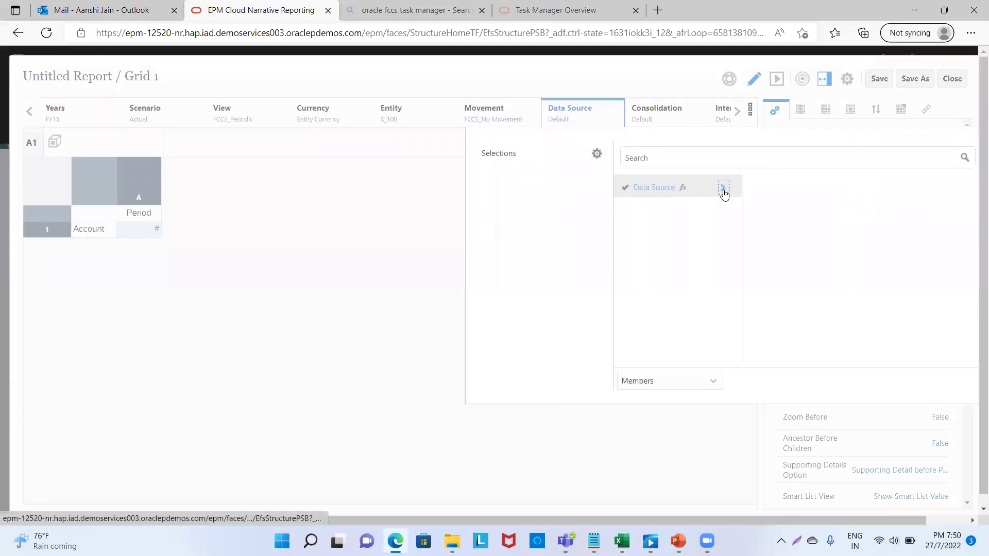
{"action": "left_click", "coordinate": [849, 233]}
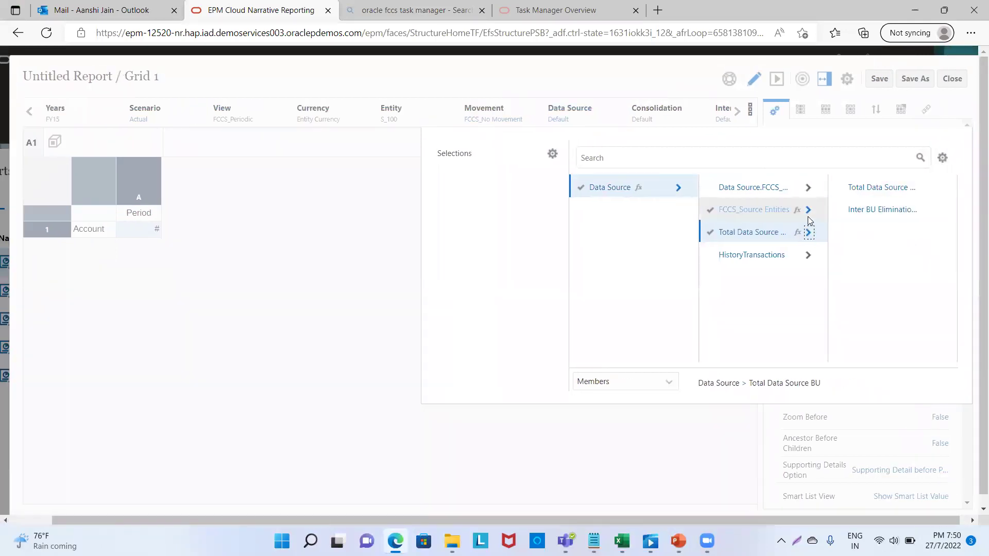
{"action": "left_click", "coordinate": [807, 189]}
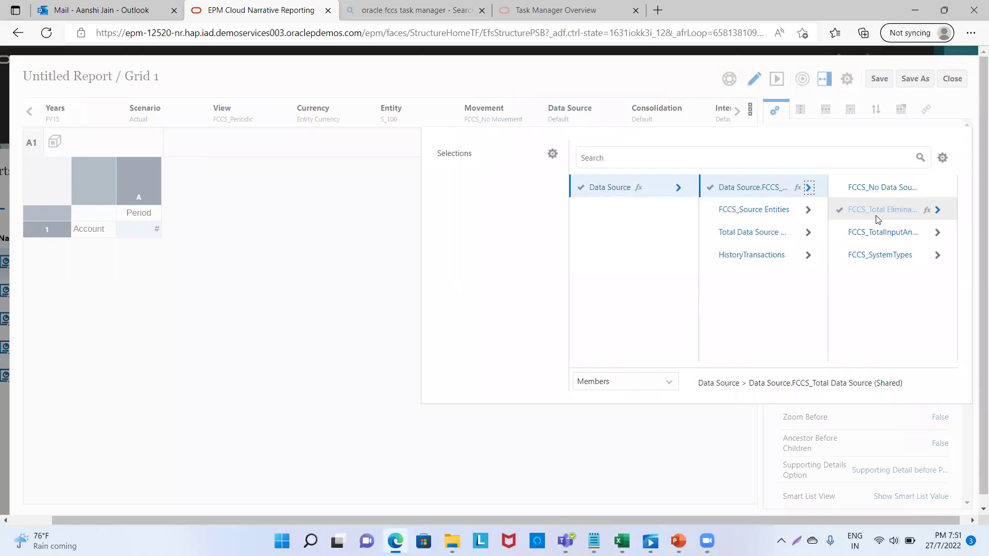
{"action": "left_click", "coordinate": [935, 211]}
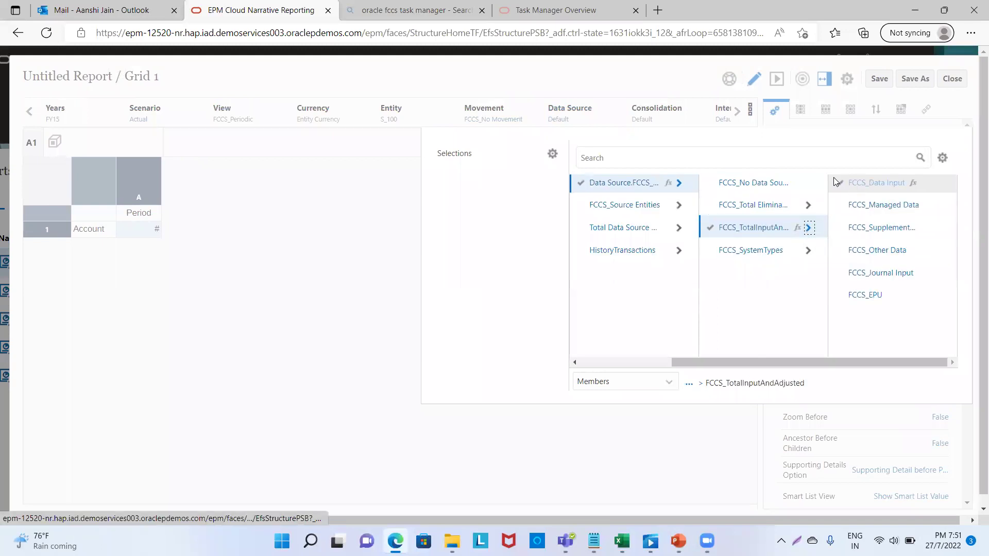
{"action": "left_click", "coordinate": [838, 182]}
Set the Consolidation dimension in the grid's POV to FCCS_Entity Input under FCCS_Entity Total.
{"action": "left_click", "coordinate": [664, 115]}
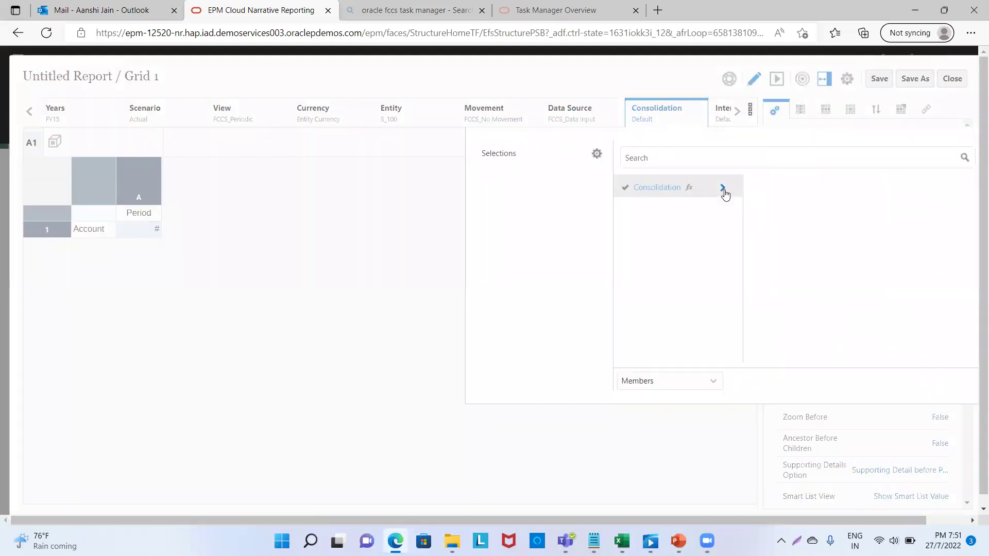
{"action": "left_click", "coordinate": [722, 189]}
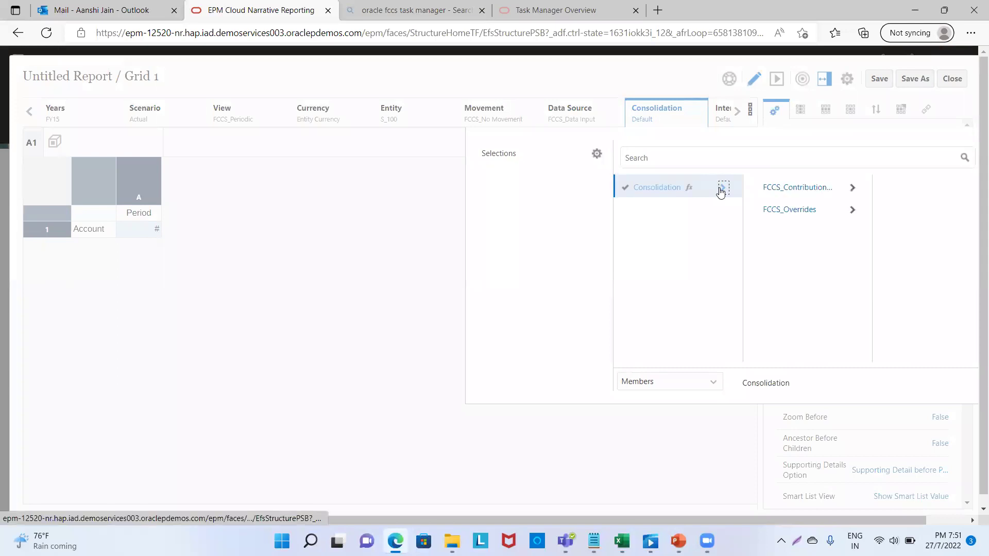
{"action": "left_click", "coordinate": [853, 187]}
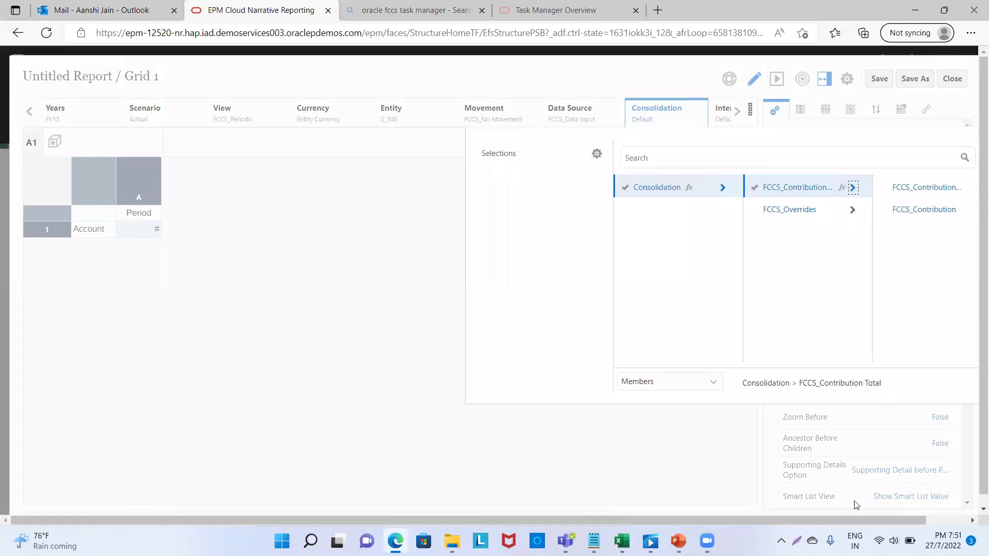
{"action": "left_click_drag", "start_coordinate": [857, 517], "coordinate": [894, 520]}
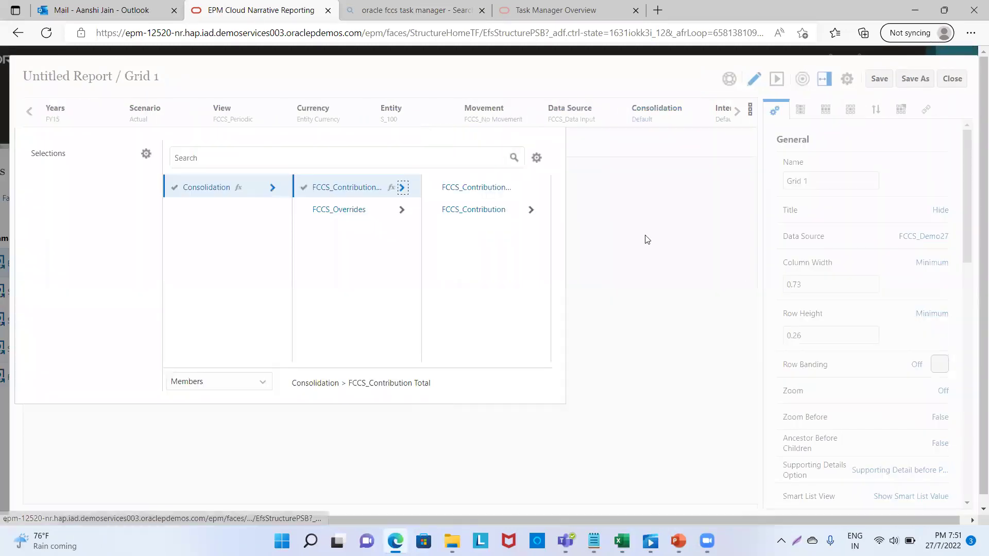
{"action": "left_click", "coordinate": [532, 209]}
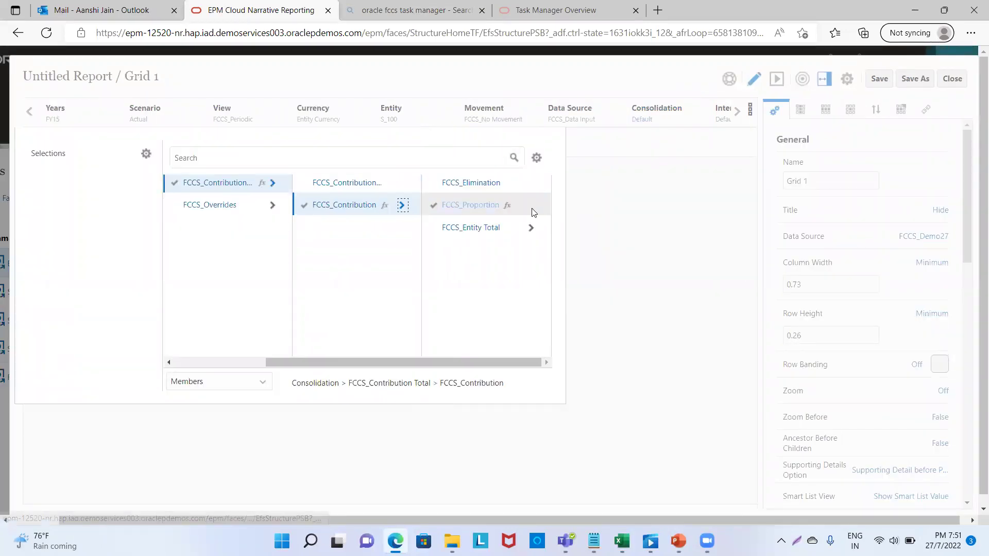
{"action": "left_click", "coordinate": [531, 228]}
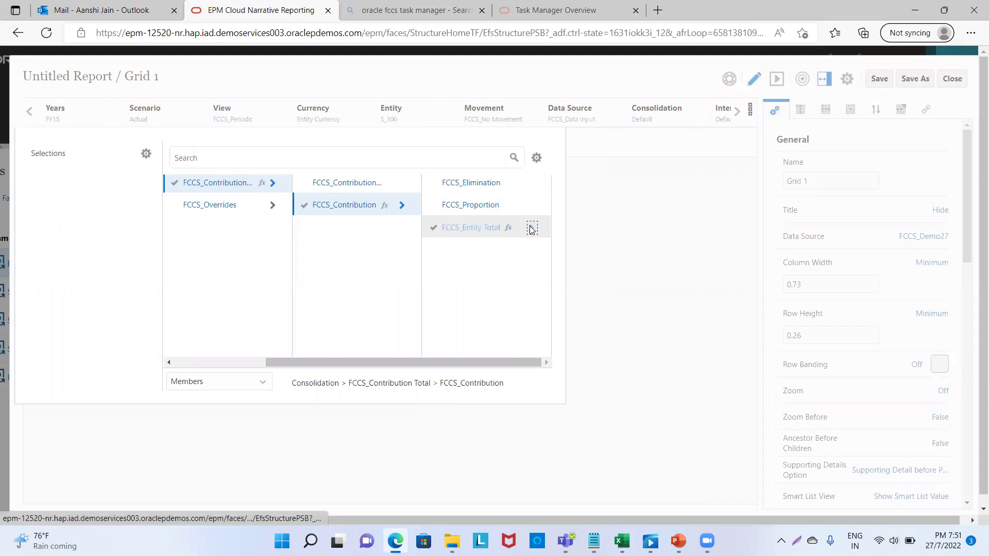
{"action": "left_click", "coordinate": [433, 183]}
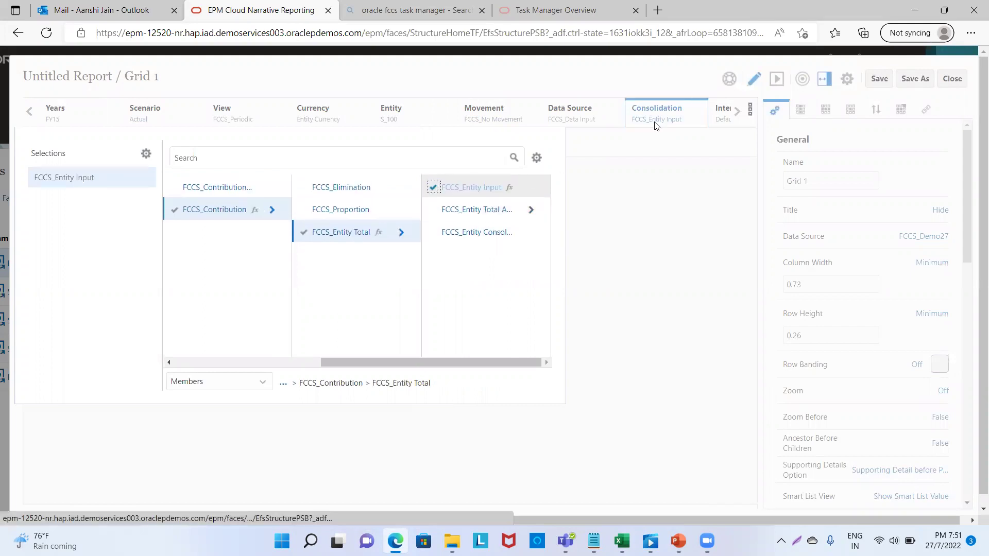
Set the Intercompany dimension in the grid's POV to FCCS_No Intercompany under FCCS_Intercompany Top.
{"action": "left_click", "coordinate": [726, 119]}
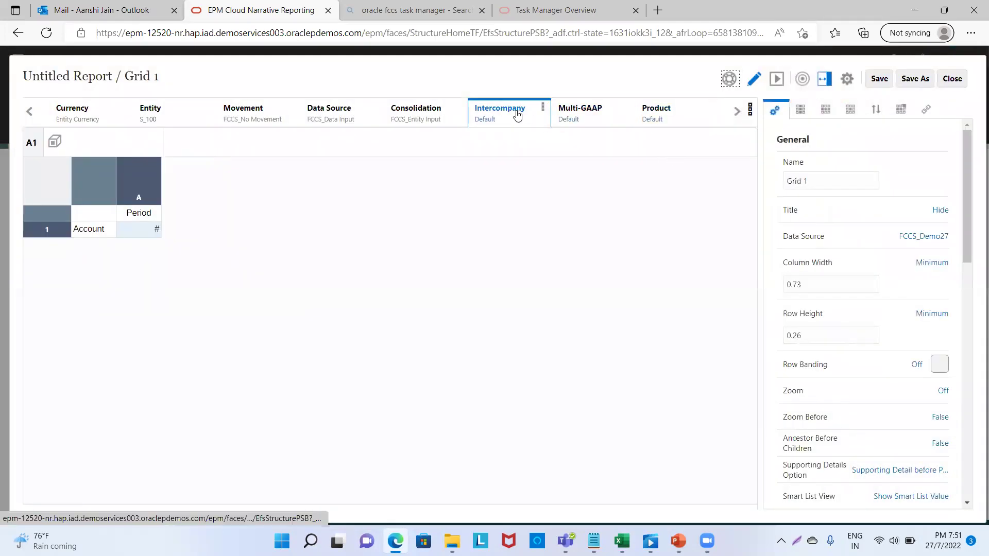
{"action": "left_click", "coordinate": [492, 121]}
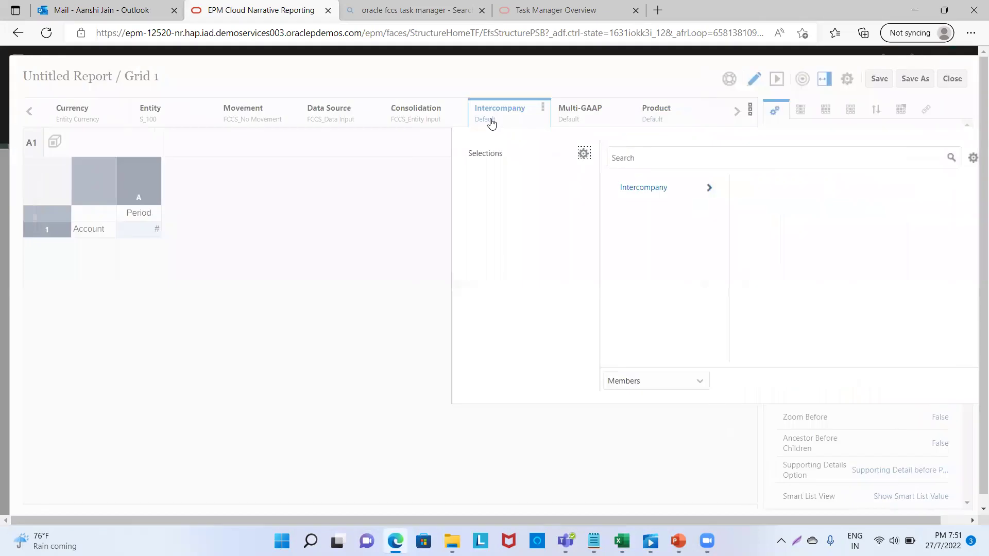
{"action": "left_click", "coordinate": [707, 189]}
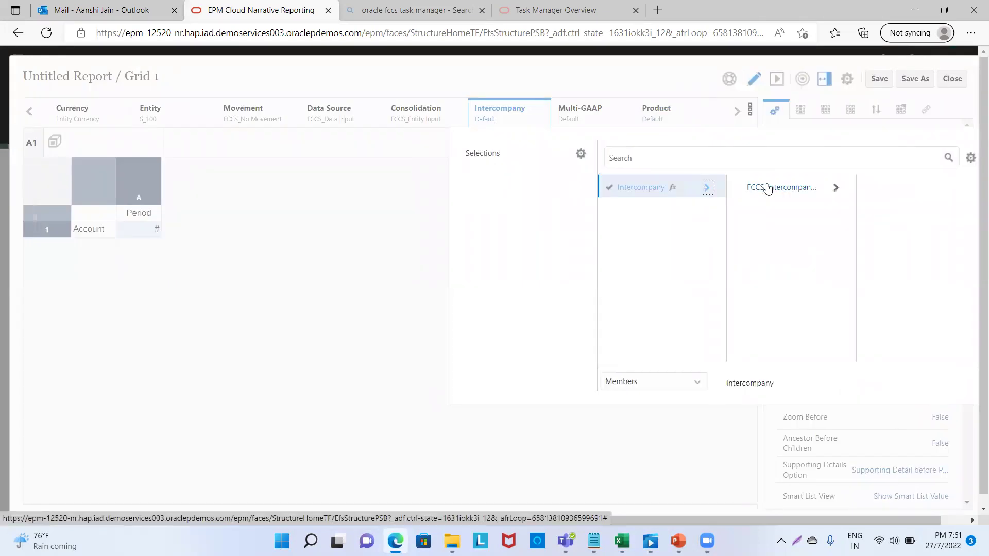
{"action": "left_click", "coordinate": [835, 189]}
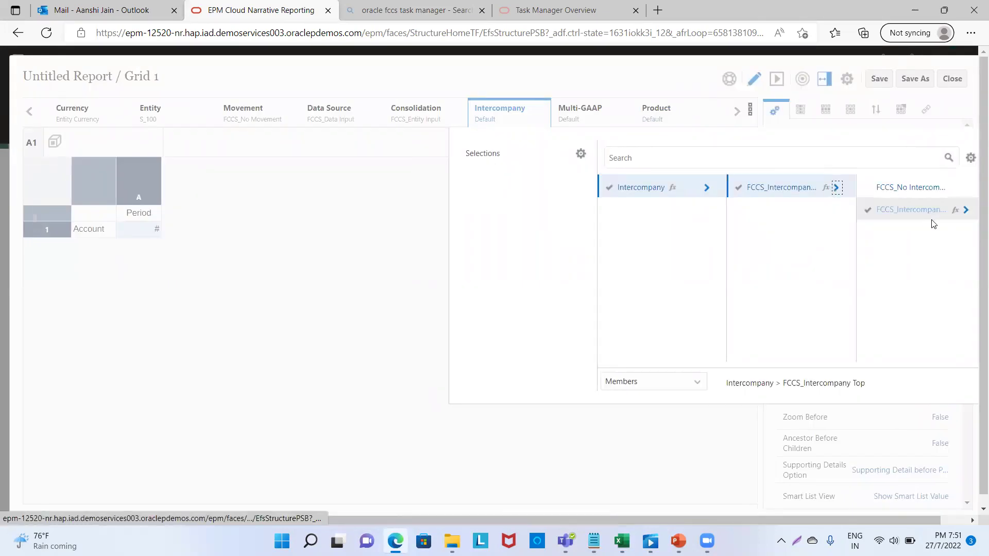
{"action": "left_click", "coordinate": [864, 187]}
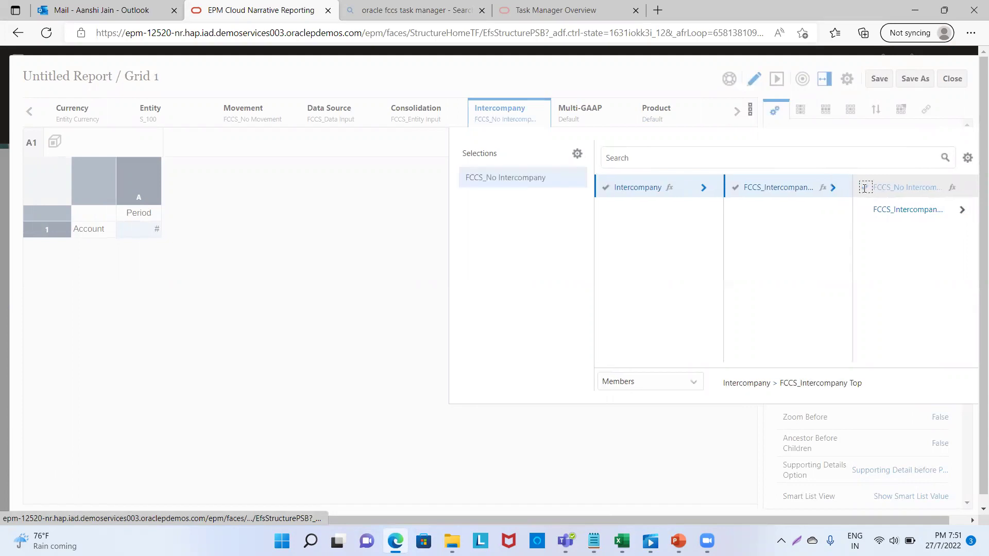
Browse the Multi-GAAP members and set that dimension in the grid's POV to FCCS_Local GAAP under FCCS_IFRS.
{"action": "left_click", "coordinate": [590, 113]}
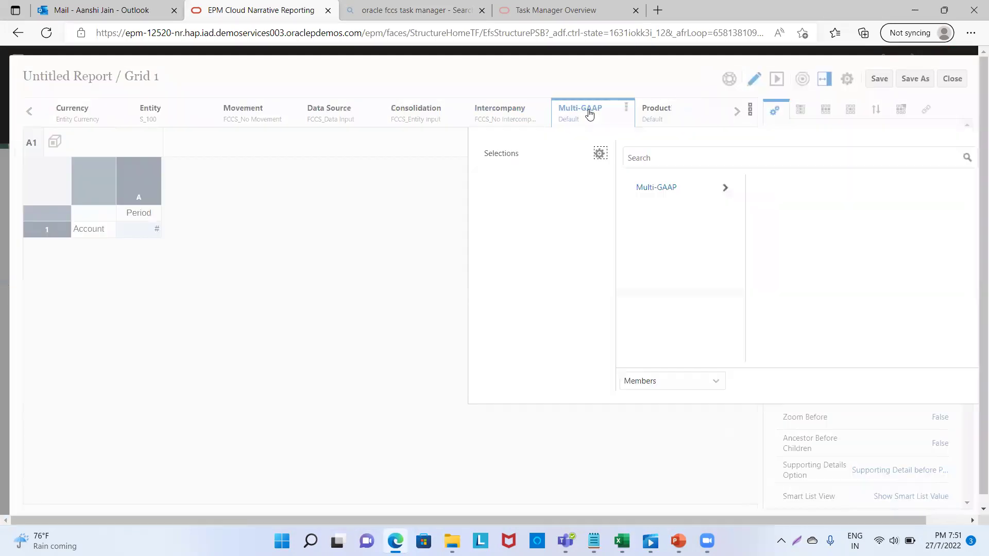
{"action": "left_click", "coordinate": [725, 187]}
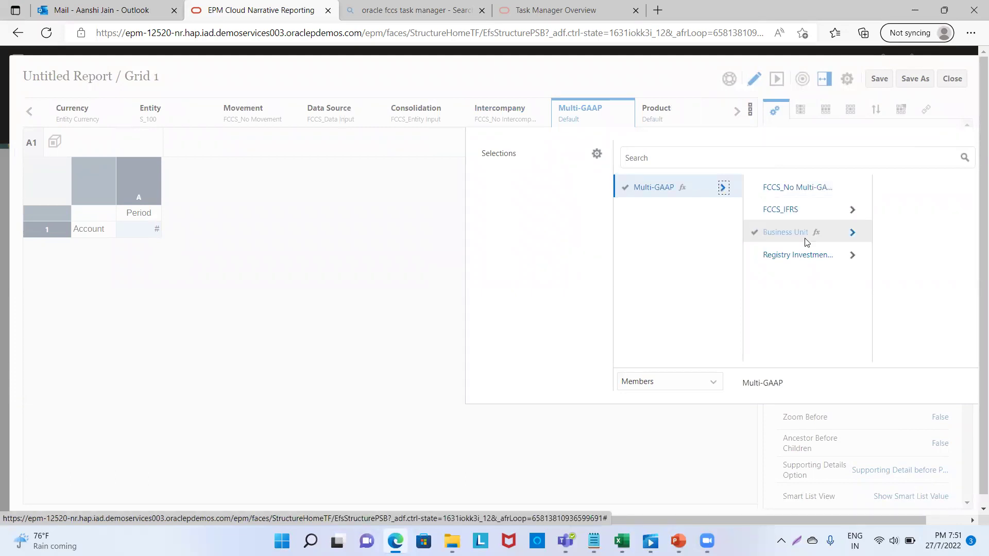
{"action": "left_click", "coordinate": [852, 233]}
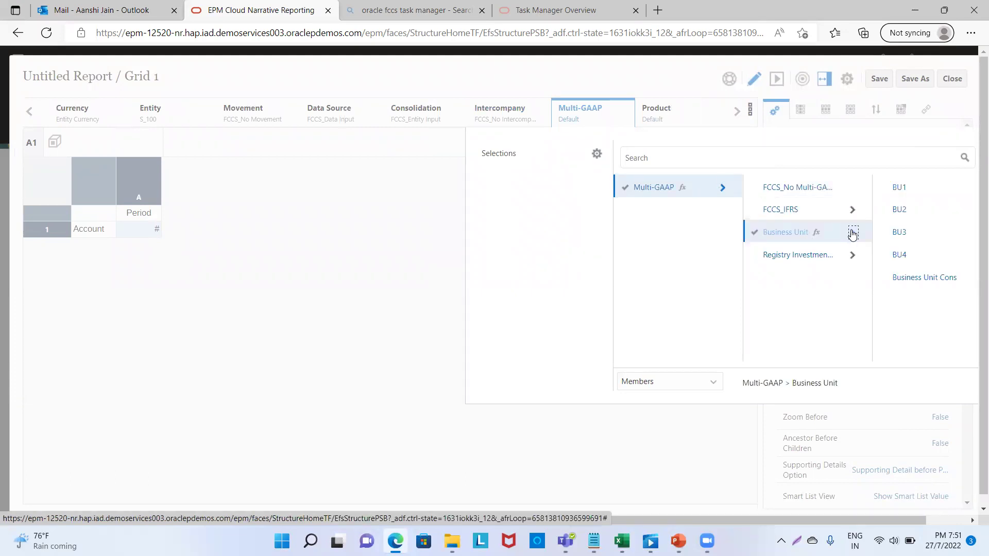
{"action": "left_click", "coordinate": [853, 210]}
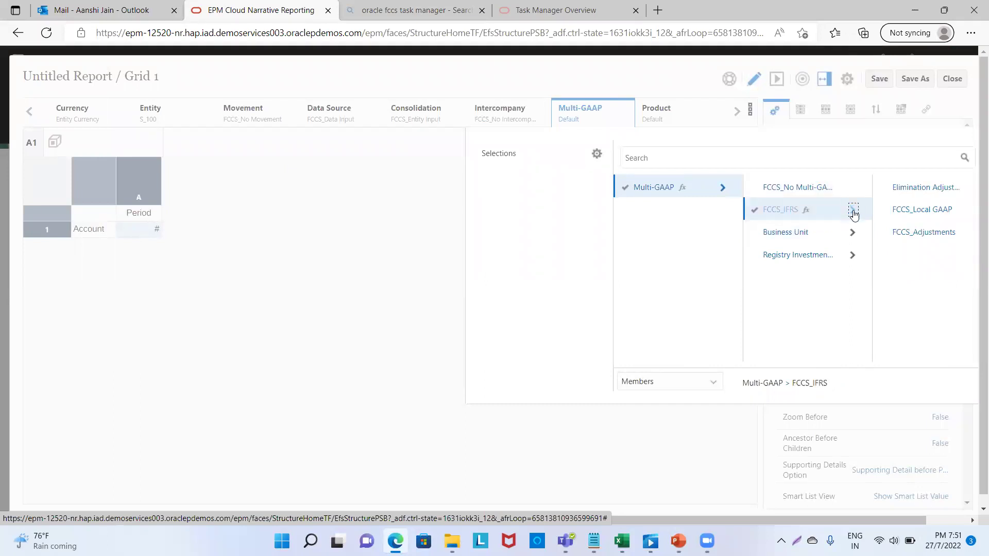
{"action": "left_click", "coordinate": [882, 211]}
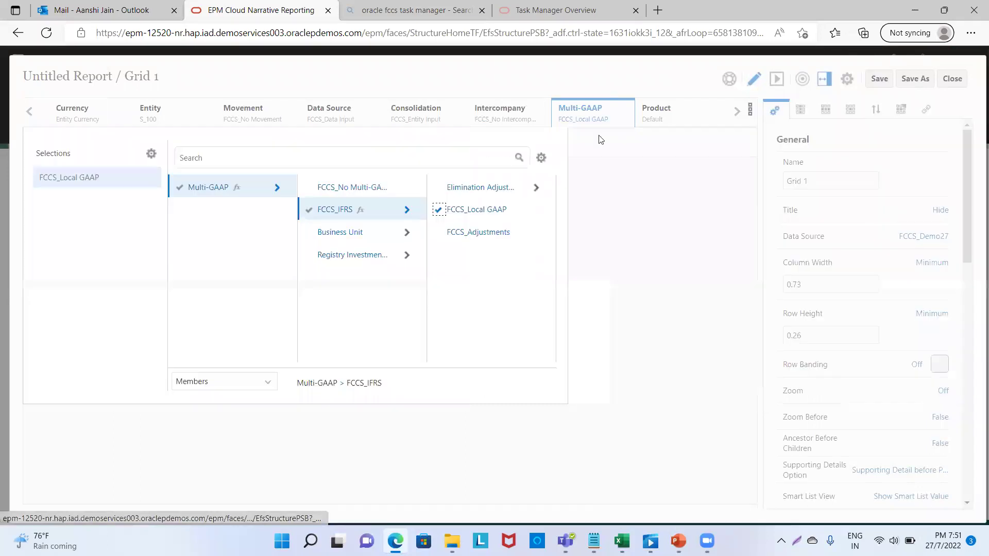
Set the Product dimension in the grid's POV to the shared Product.No Product member.
{"action": "left_click", "coordinate": [653, 112]}
{"action": "left_click", "coordinate": [652, 112]}
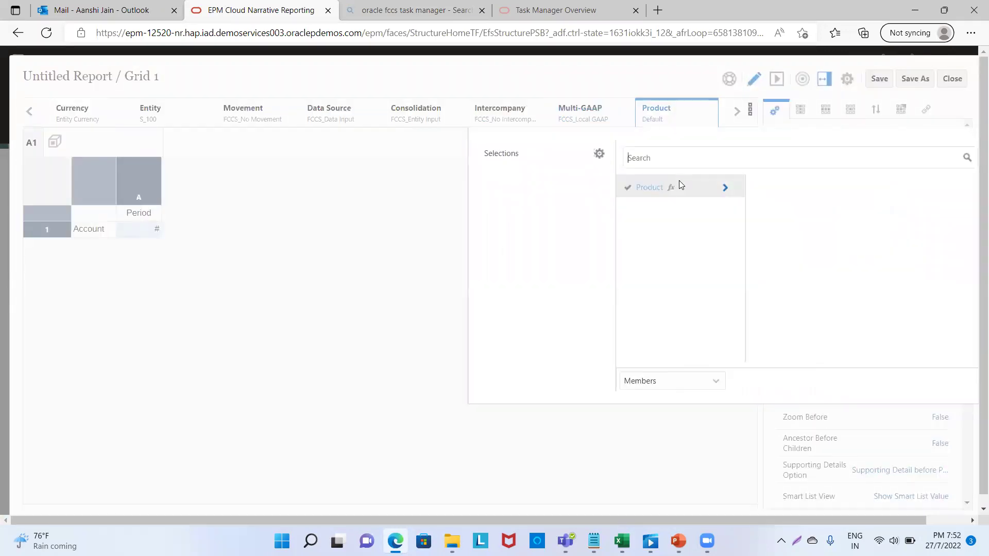
{"action": "left_click", "coordinate": [723, 188]}
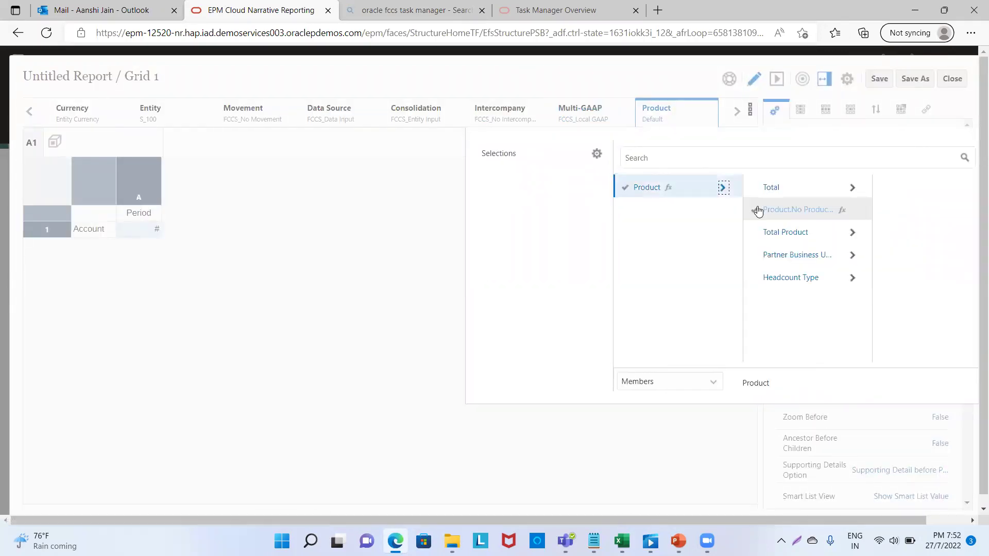
{"action": "left_click", "coordinate": [754, 209]}
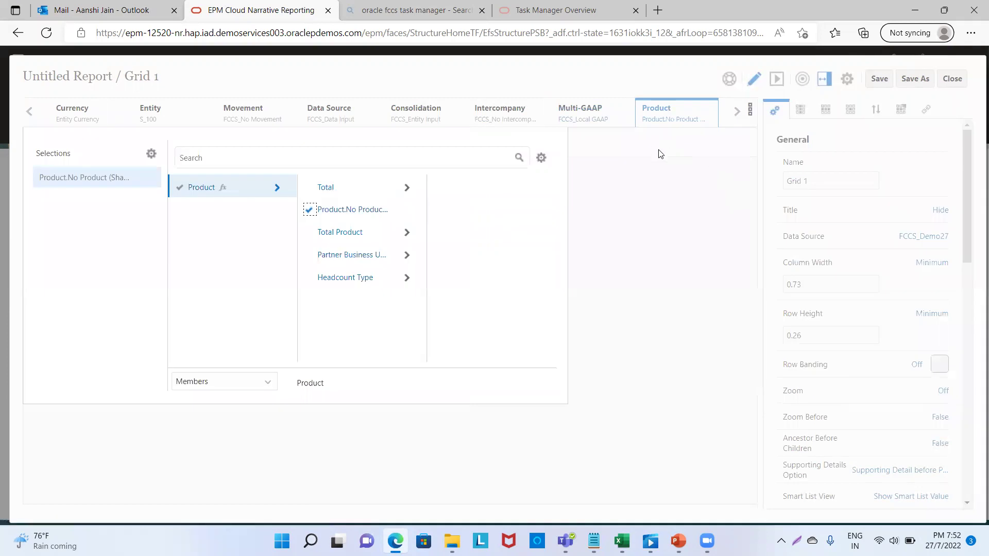
{"action": "left_click", "coordinate": [629, 235]}
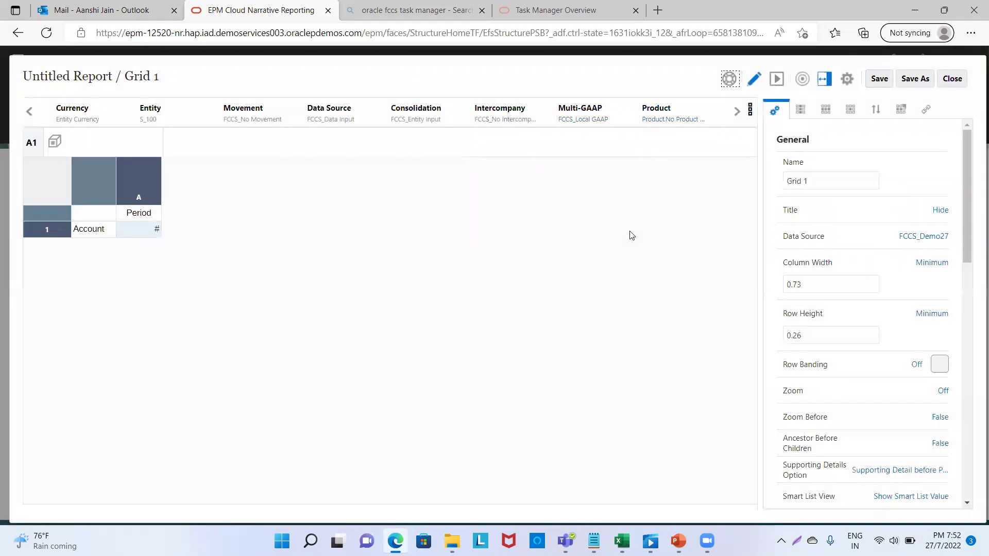
Add the Jan member to the Period heading of column A in the grid.
{"action": "left_click", "coordinate": [145, 215]}
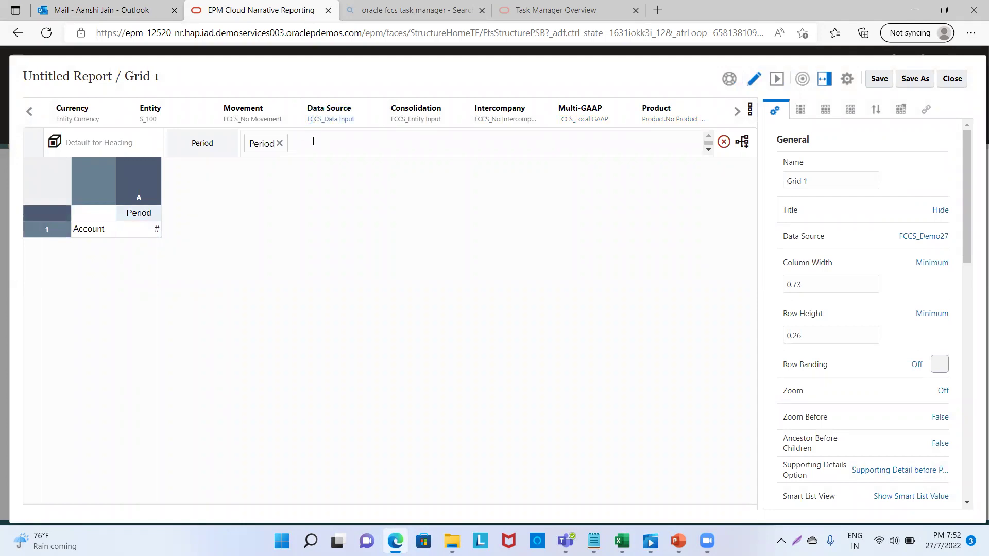
{"action": "left_click", "coordinate": [310, 142]}
{"action": "left_click", "coordinate": [288, 243]}
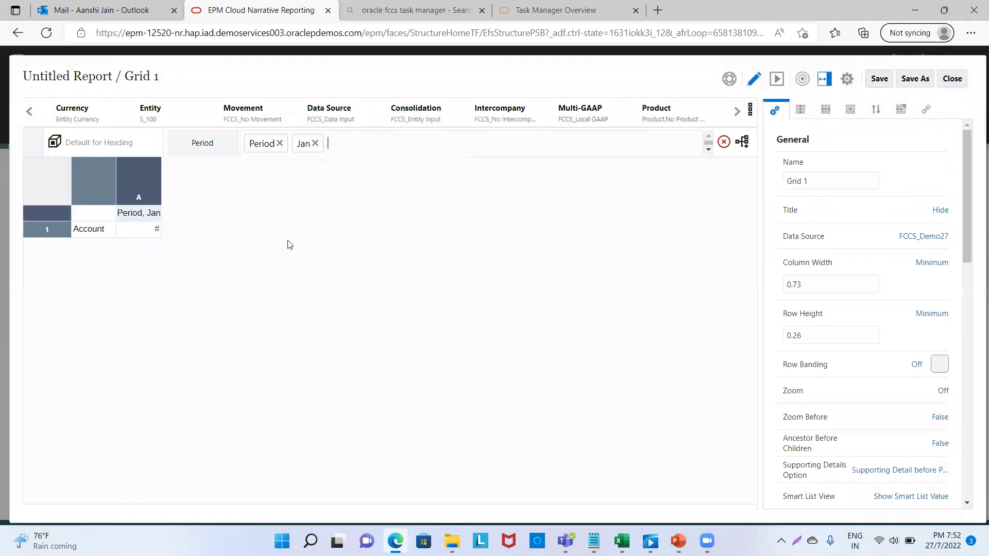
Switch to the Excel Balance Sheet, change the alias to show member names, and copy the FCCS_Total Balance Sheet-Traditional Approach account name.
{"action": "left_click", "coordinate": [90, 230]}
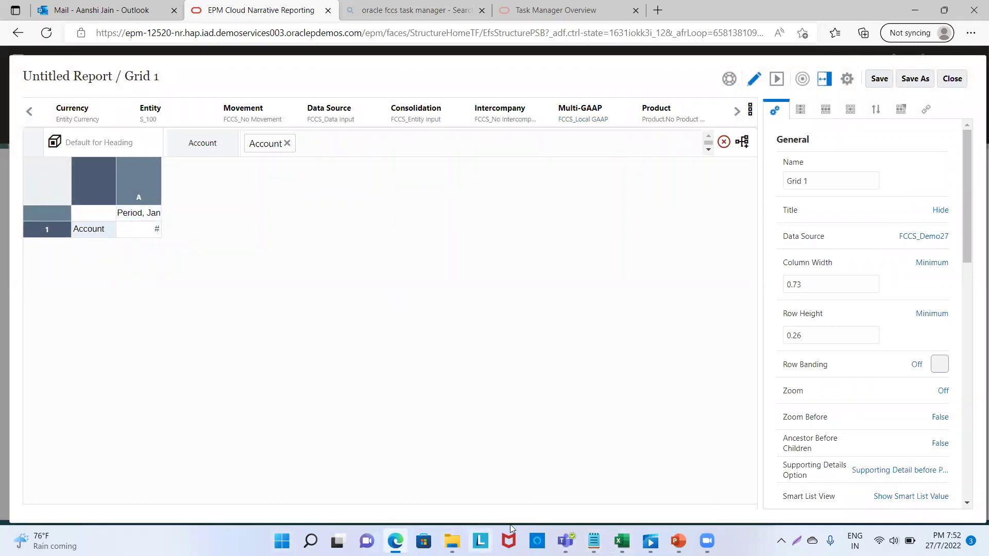
{"action": "left_click", "coordinate": [622, 540]}
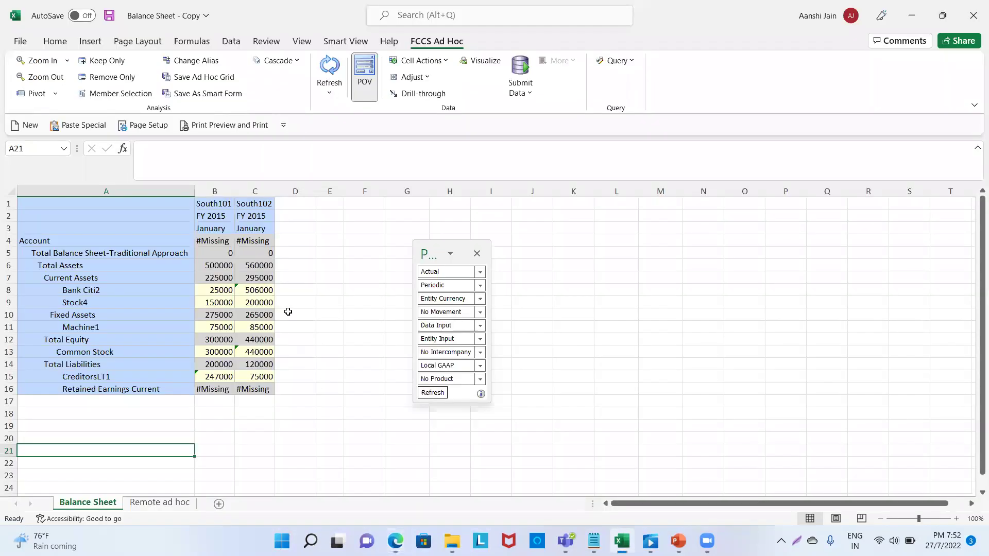
{"action": "left_click", "coordinate": [198, 62]}
{"action": "left_click", "coordinate": [443, 241]}
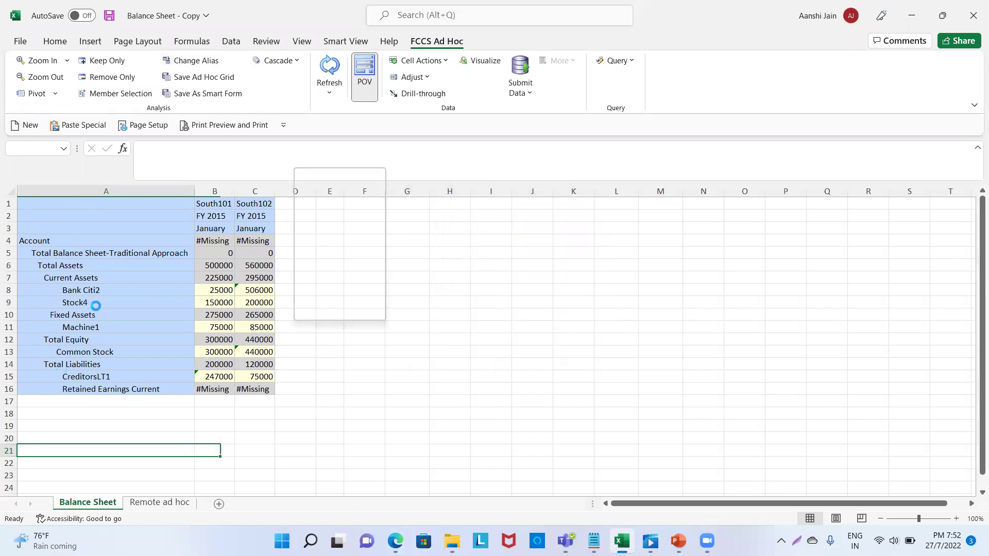
{"action": "left_click", "coordinate": [57, 249]}
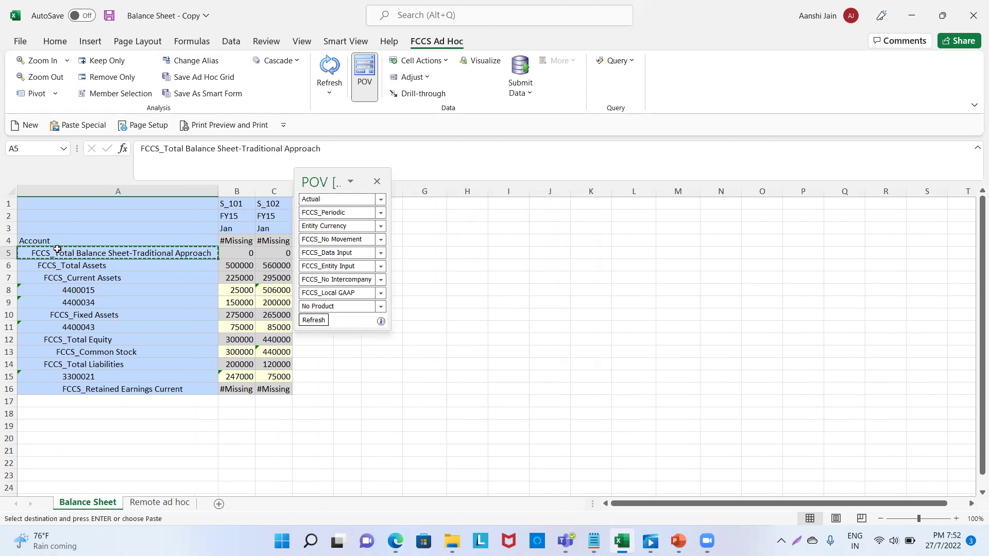
Return to the Narrative Reporting grid and add FCCS_Total Balance Sheet-Traditional Approach to the Account heading of row 1.
{"action": "key", "text": "alt+Tab"}
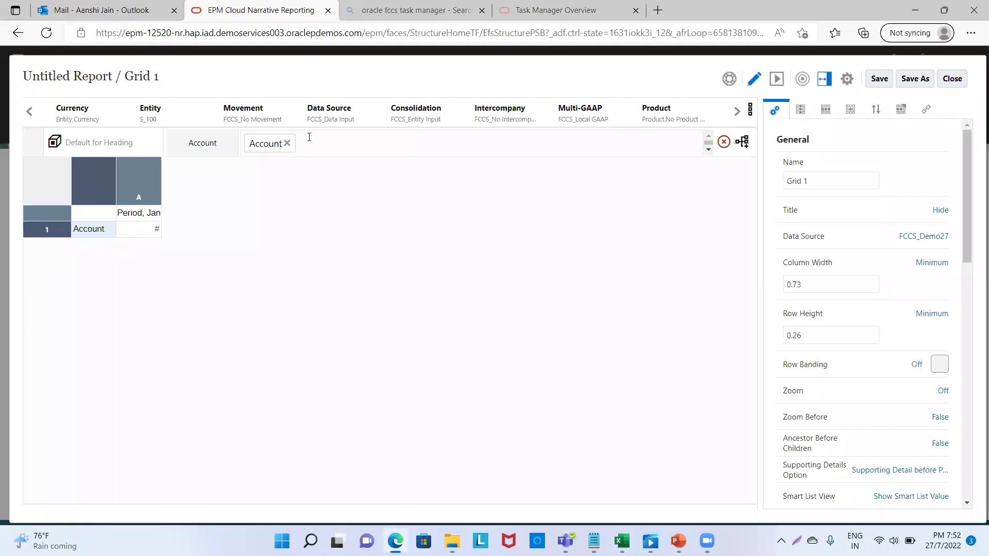
{"action": "left_click", "coordinate": [309, 143]}
{"action": "type", "text": "_Total Balance Sheet-Traditional Approach"}
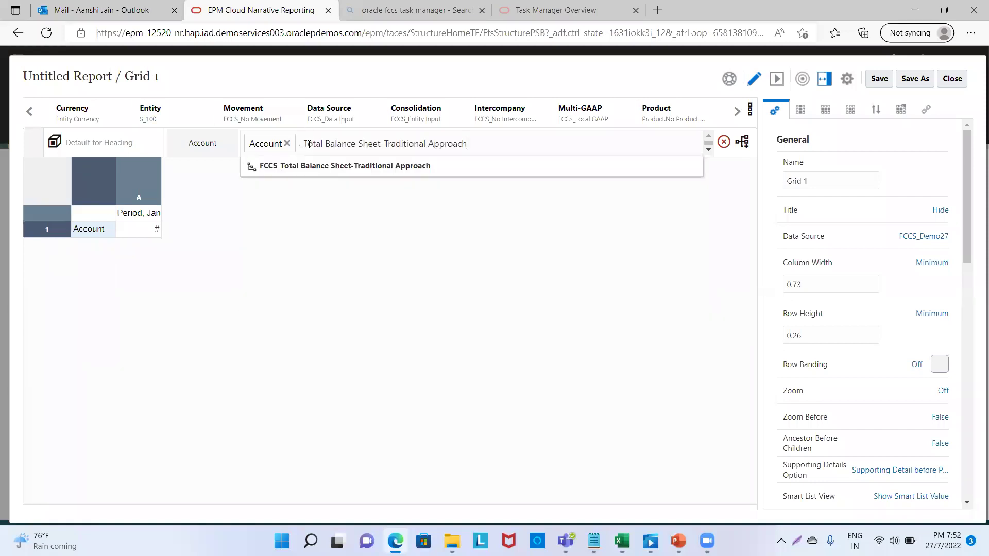
{"action": "key", "text": "Return"}
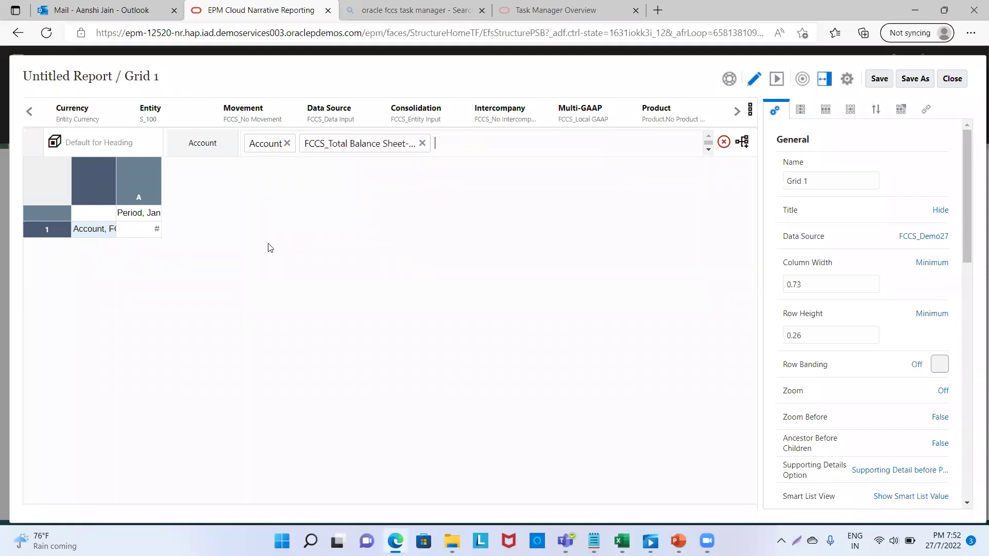
Copy FCCS_Total Assets from the Excel Balance Sheet and add it to row 1's Account heading in the Narrative Reporting grid.
{"action": "key", "text": "alt+Tab"}
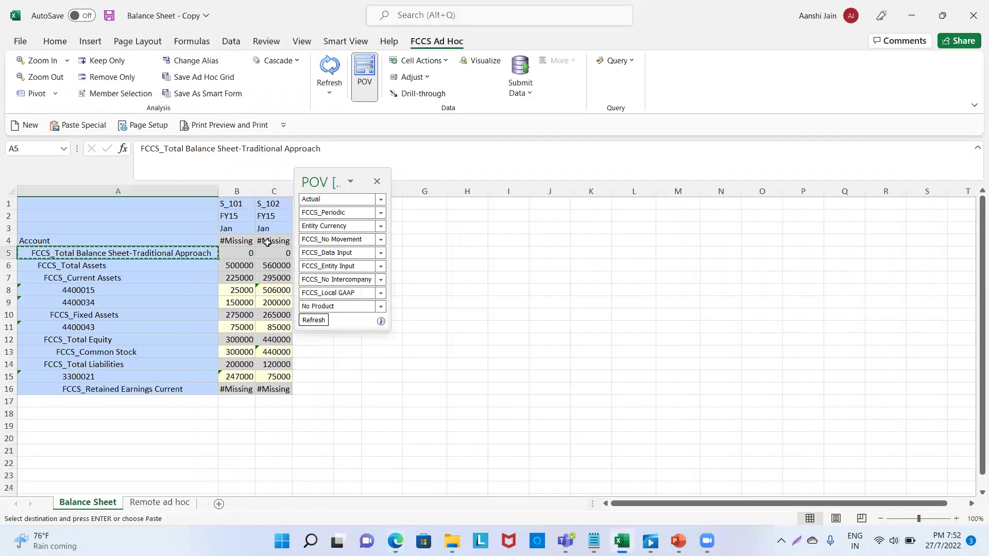
{"action": "left_click", "coordinate": [108, 265]}
{"action": "key", "text": "ctrl+c"}
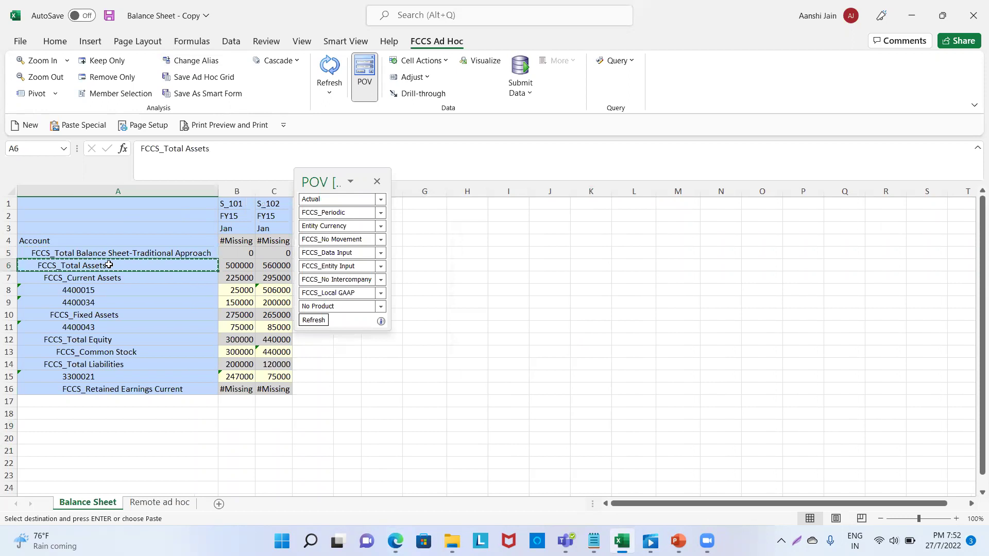
{"action": "key", "text": "alt+Tab"}
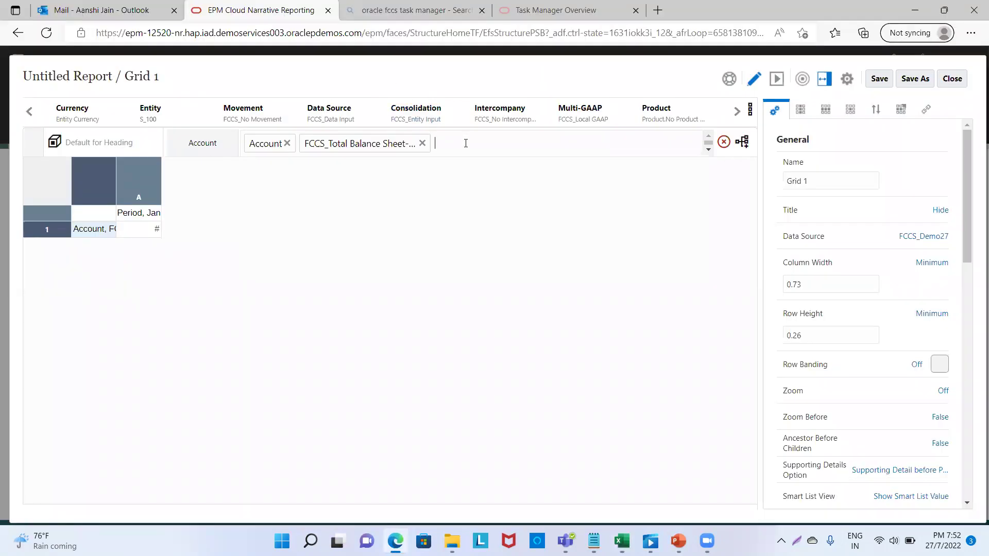
{"action": "key", "text": "ctrl+v"}
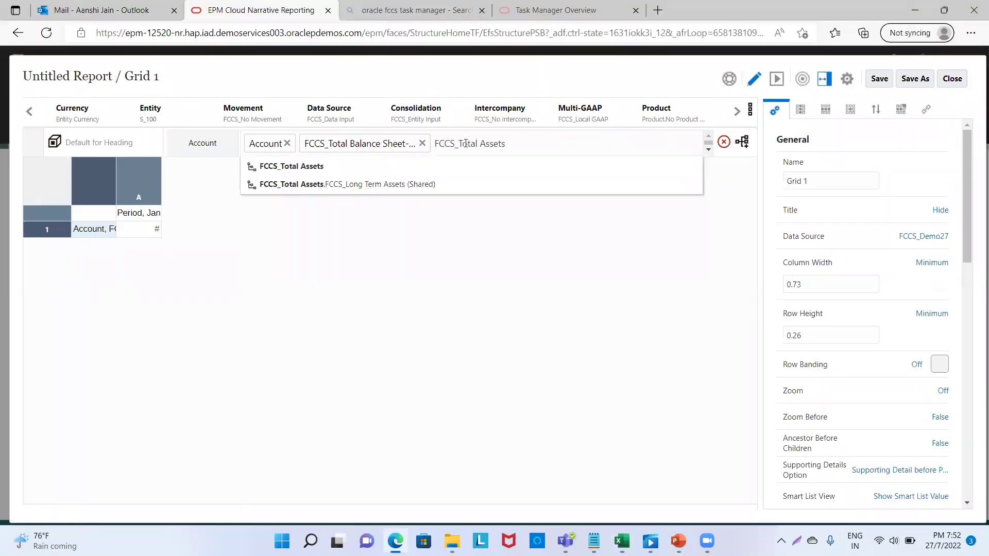
{"action": "key", "text": "Return"}
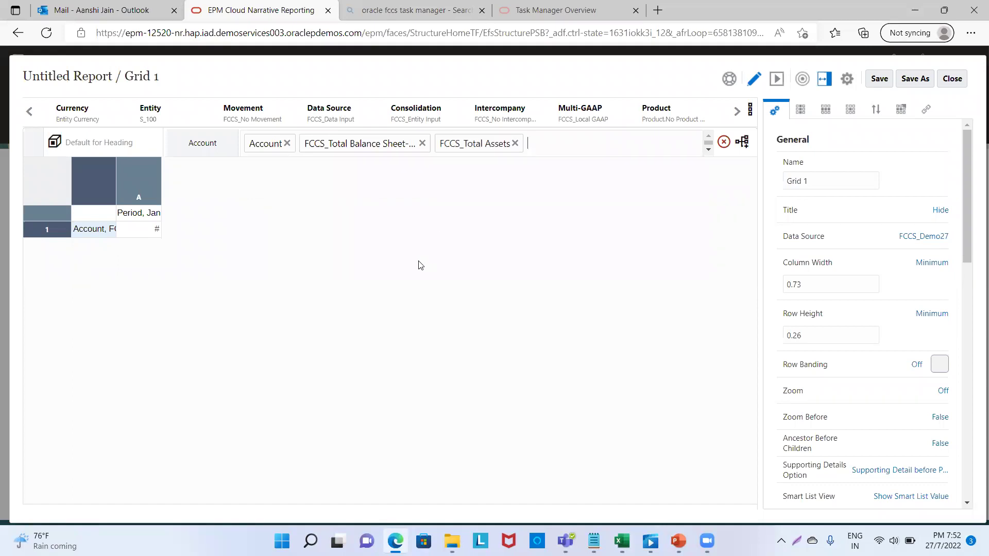
Copy FCCS_Current Assets from the Excel Balance Sheet and add it to row 1's Account heading in the Narrative Reporting grid.
{"action": "key", "text": "alt+Tab"}
{"action": "left_click", "coordinate": [111, 275]}
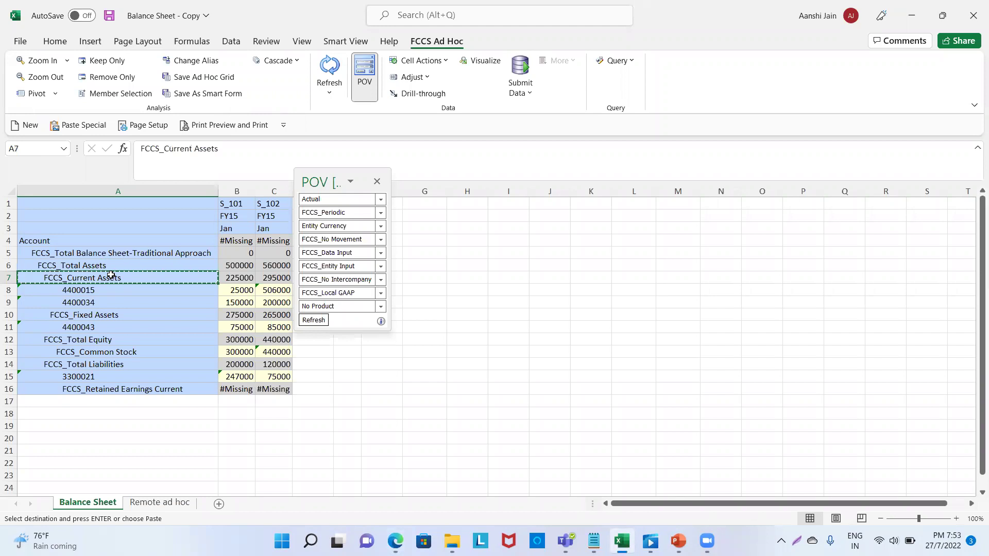
{"action": "key", "text": "alt+Tab"}
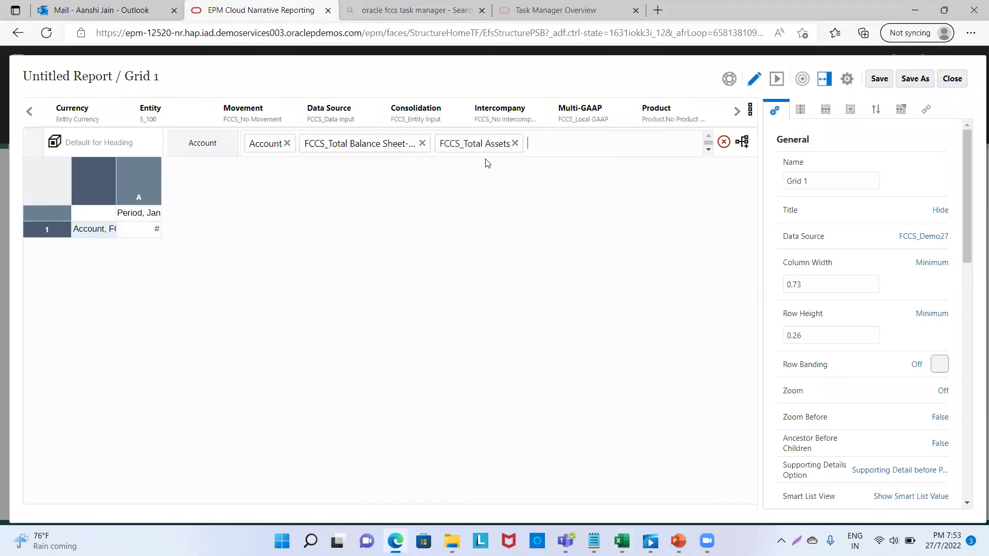
{"action": "left_click", "coordinate": [530, 138]}
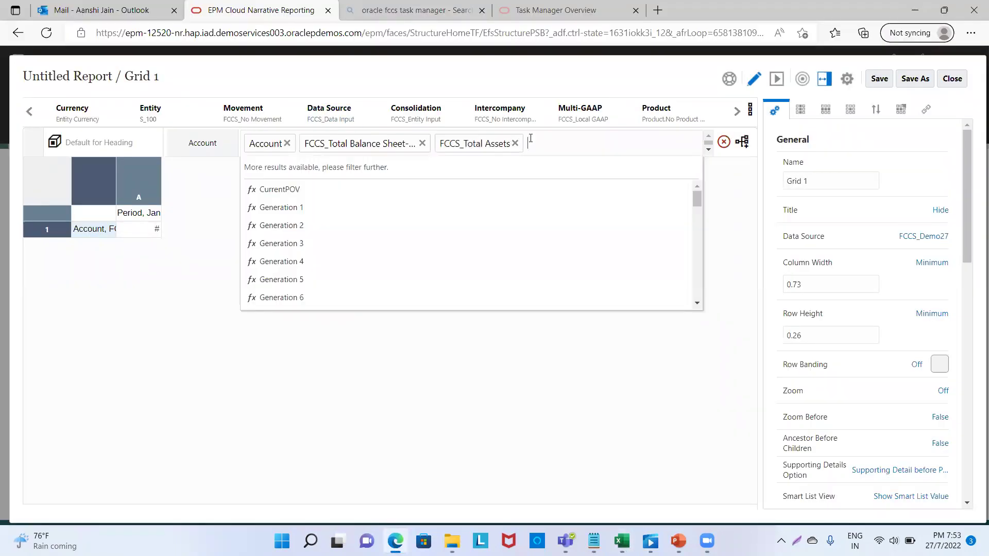
{"action": "key", "text": "ctrl+v"}
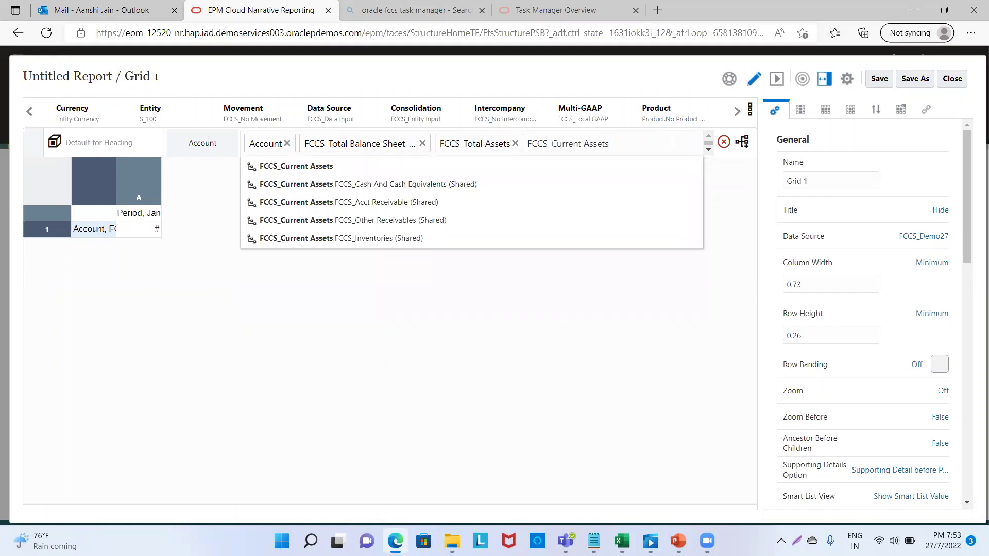
{"action": "key", "text": "Escape"}
{"action": "key", "text": "Return"}
Copy member 4400015 from the Excel Balance Sheet and add it to row 1's Account heading in the Narrative Reporting grid.
{"action": "key", "text": "alt+Tab"}
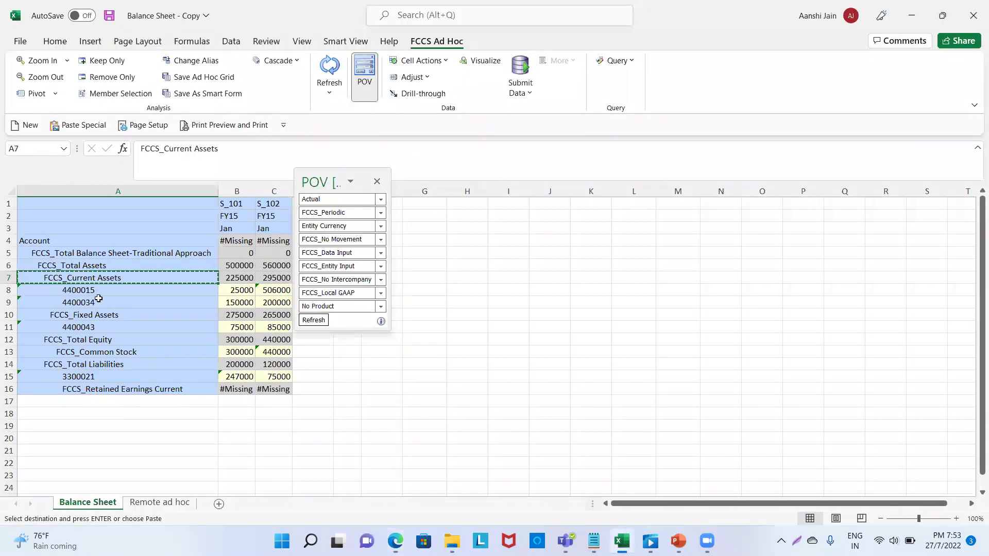
{"action": "left_click", "coordinate": [99, 295]}
{"action": "key", "text": "ctrl+c"}
{"action": "key", "text": "alt+Tab"}
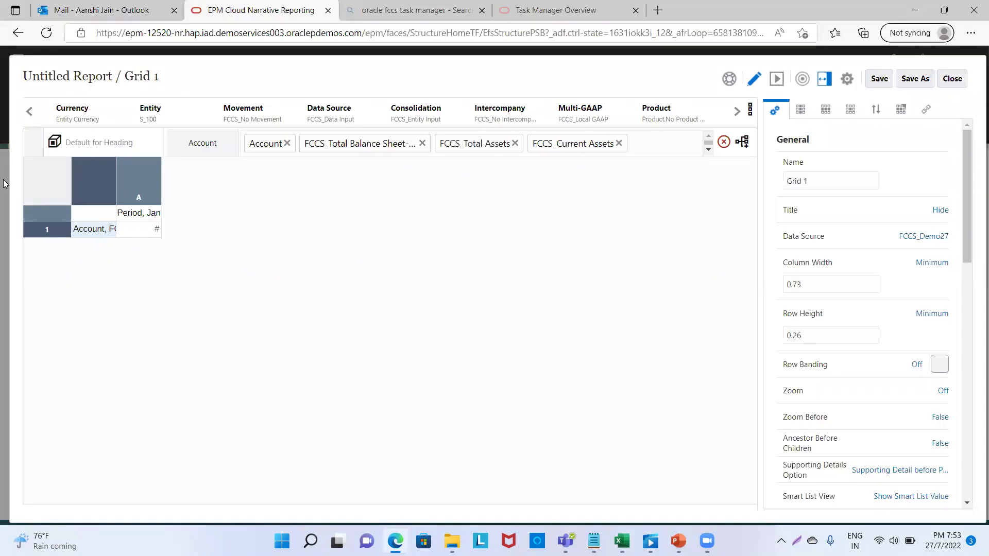
{"action": "left_click", "coordinate": [641, 141]}
{"action": "key", "text": "ctrl+v"}
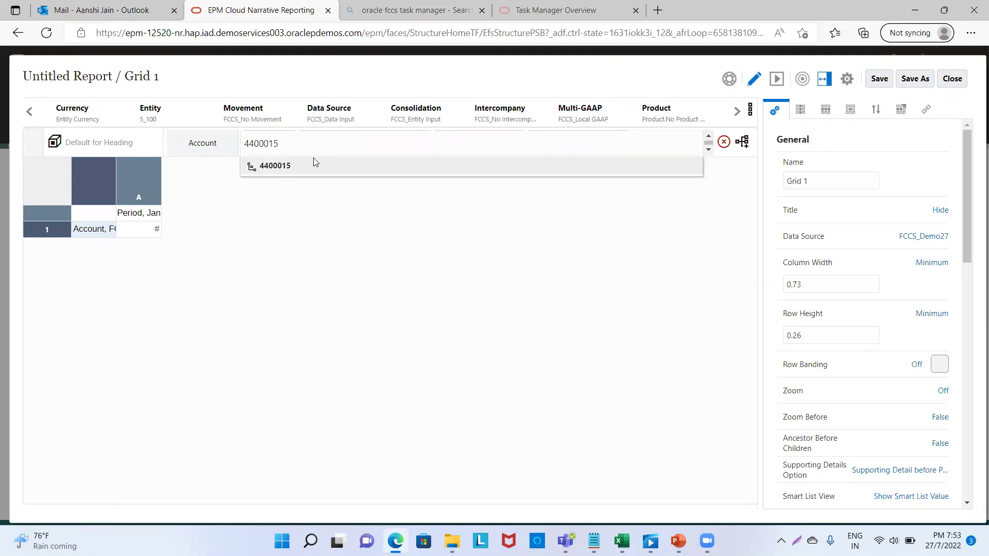
{"action": "left_click", "coordinate": [279, 172]}
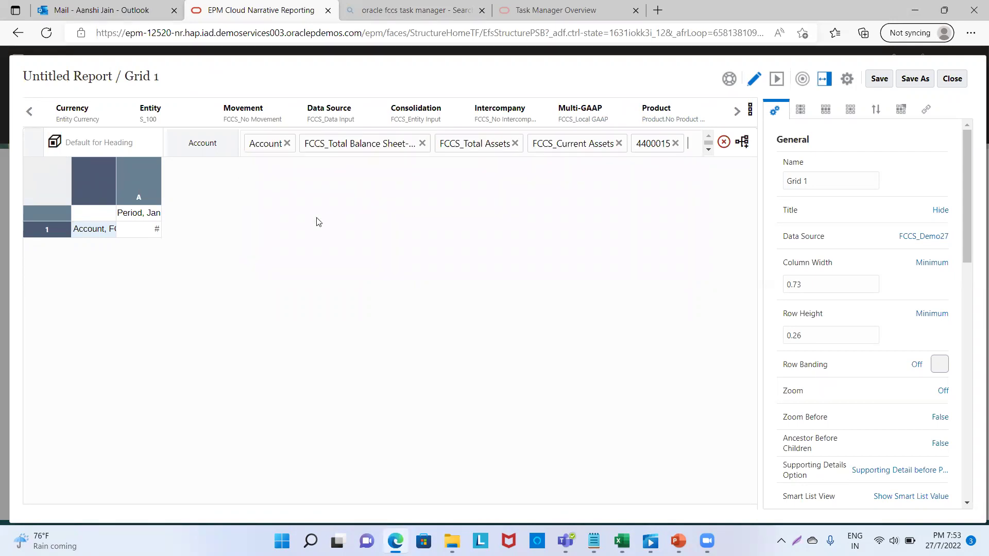
Copy member 4400034 from the Excel Balance Sheet and add it to row 1's Account heading in the Narrative Reporting grid.
{"action": "key", "text": "alt+Tab"}
{"action": "left_click", "coordinate": [85, 302]}
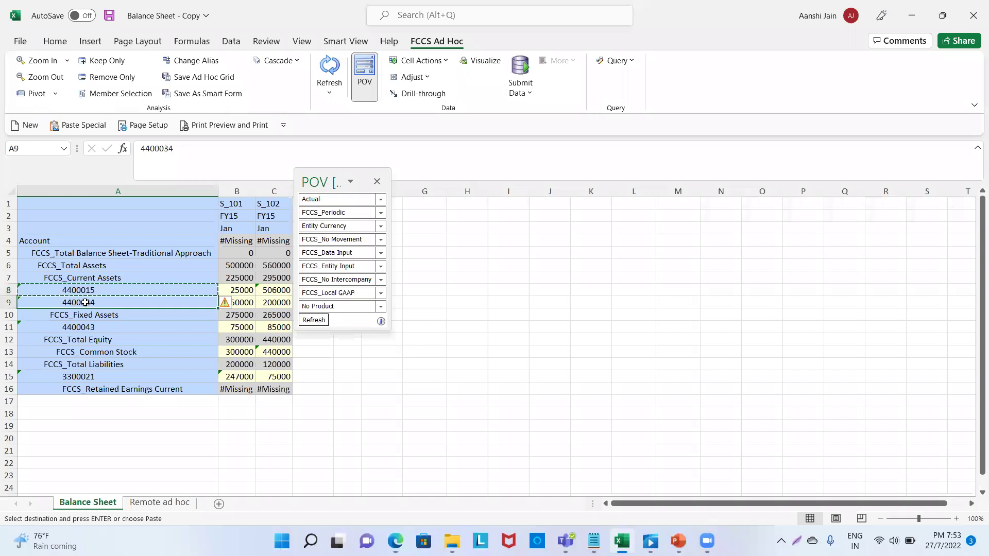
{"action": "key", "text": "ctrl+c"}
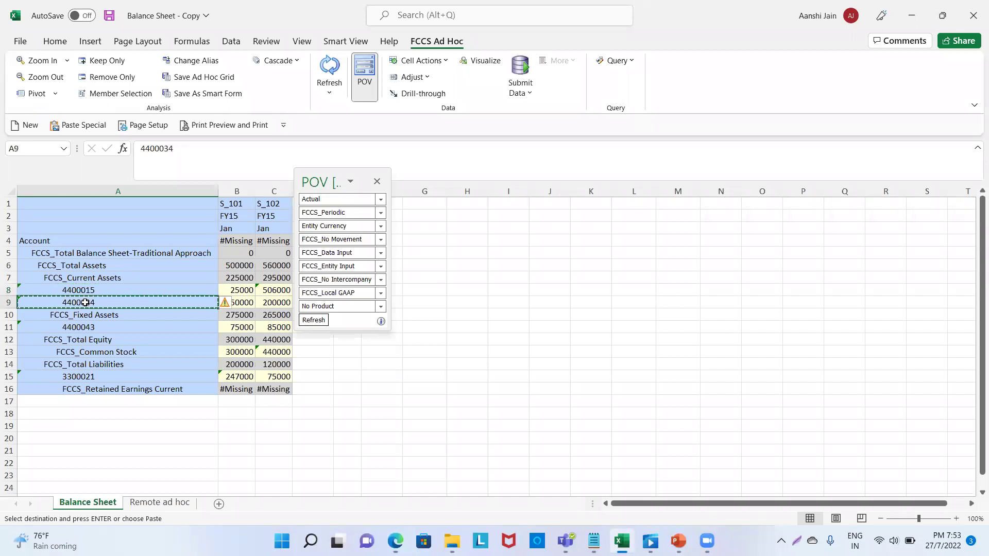
{"action": "key", "text": "alt+Tab"}
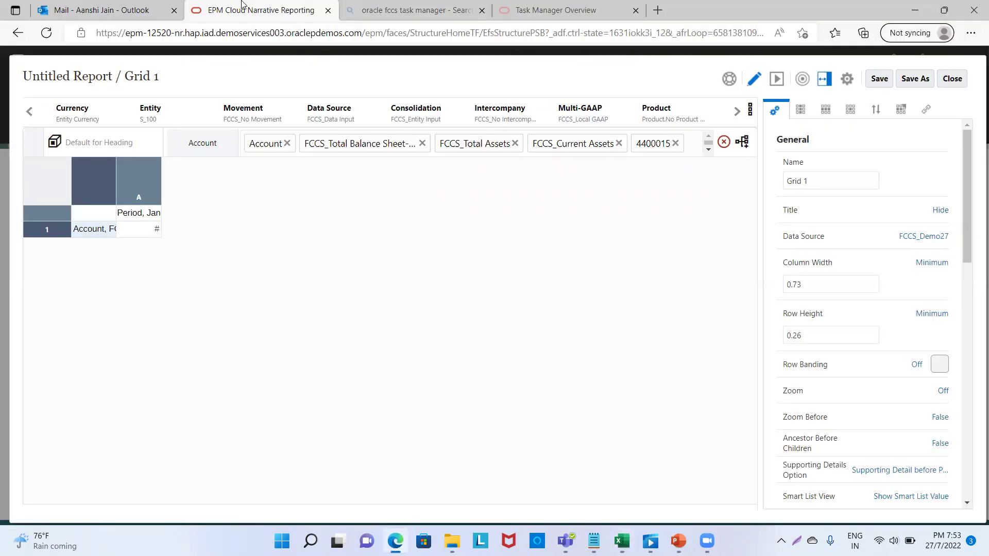
{"action": "left_click", "coordinate": [690, 141]}
{"action": "key", "text": "ctrl+v"}
{"action": "left_click", "coordinate": [689, 146]}
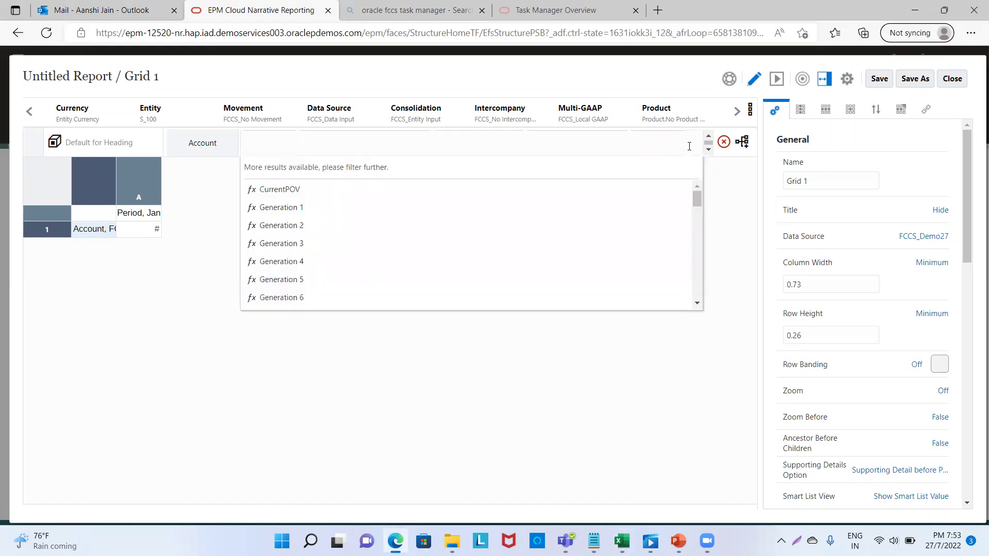
{"action": "key", "text": "Escape"}
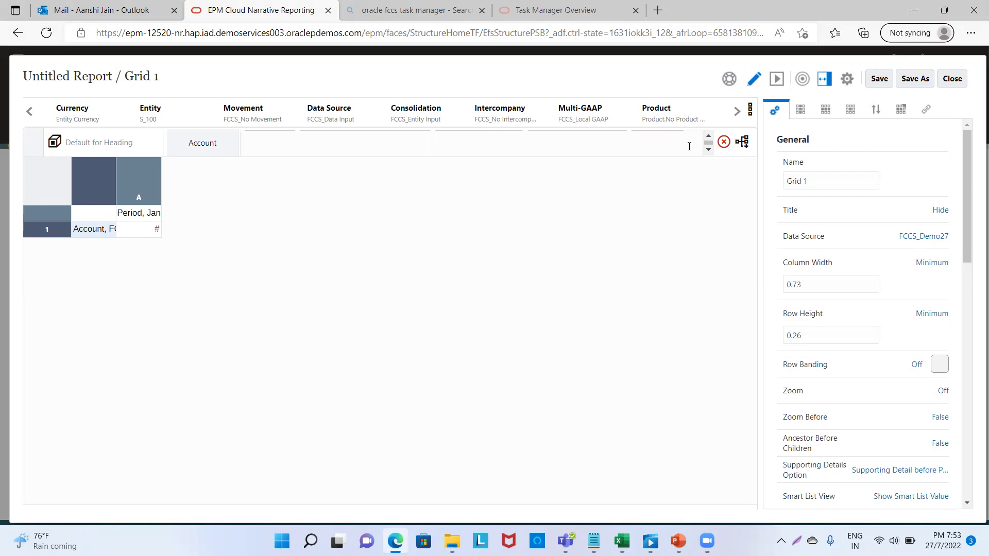
{"action": "left_click", "coordinate": [390, 150]}
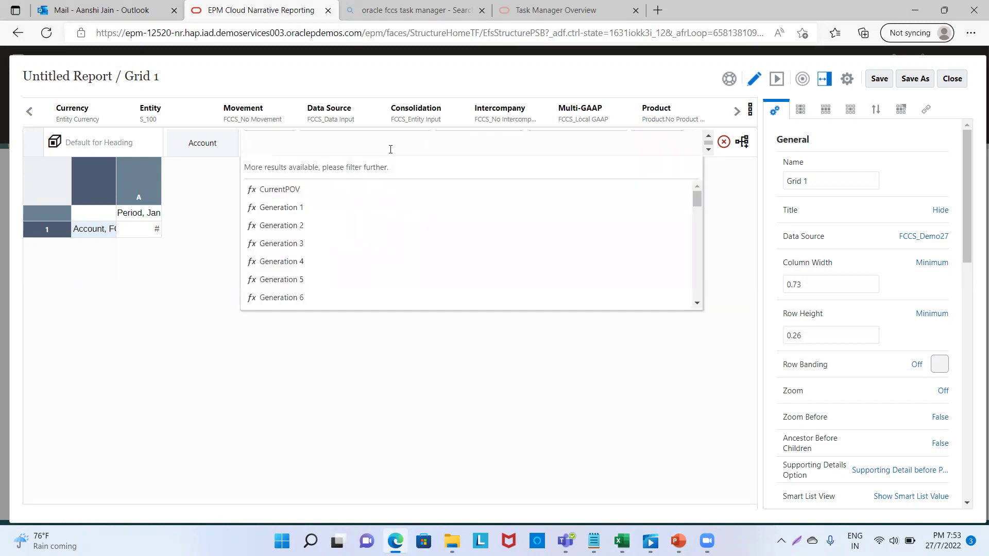
{"action": "key", "text": "alt+Tab"}
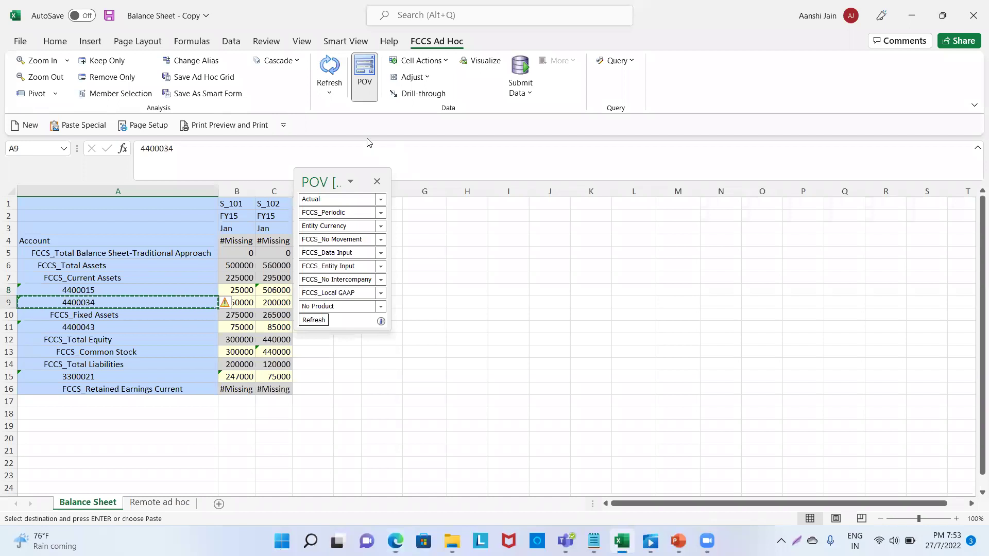
{"action": "key", "text": "alt+Tab"}
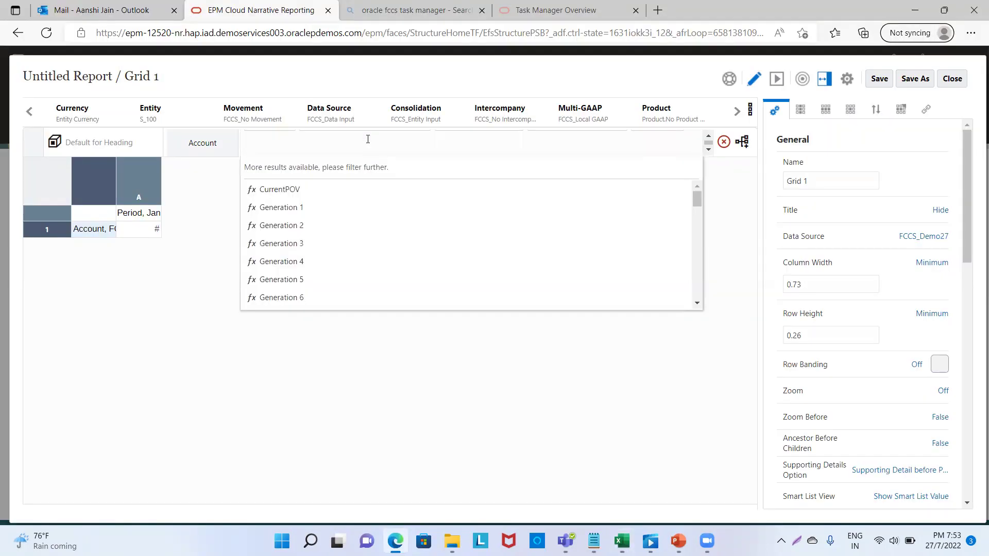
{"action": "key", "text": "ctrl+v"}
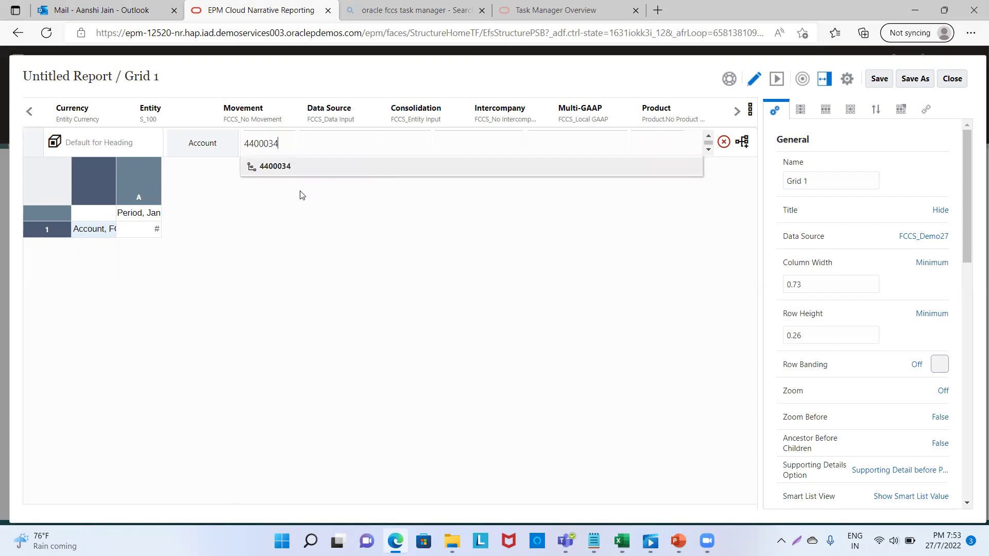
{"action": "left_click", "coordinate": [275, 166]}
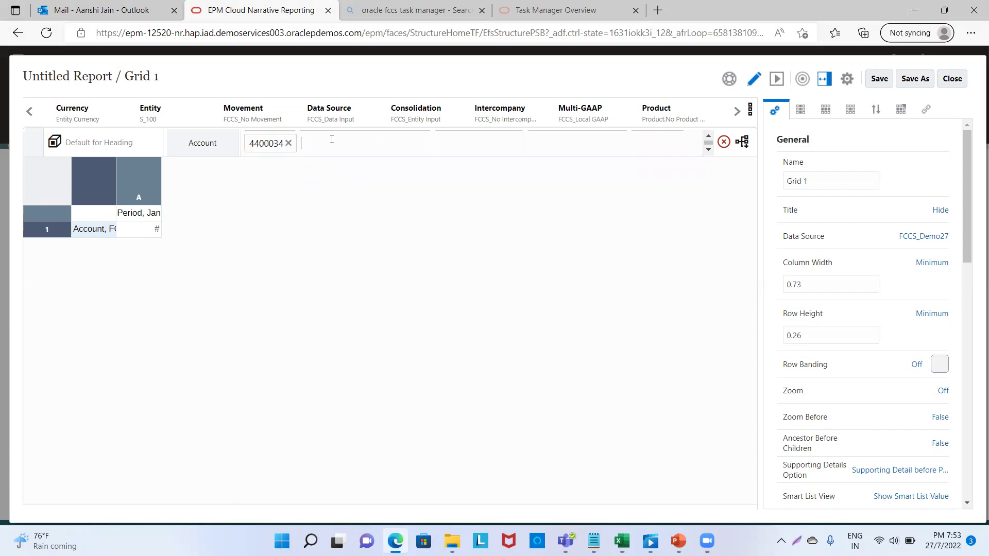
Copy FCCS_Fixed Assets from the Excel Balance Sheet and add it to row 1's Account heading in the Narrative Reporting grid.
{"action": "key", "text": "alt+Tab"}
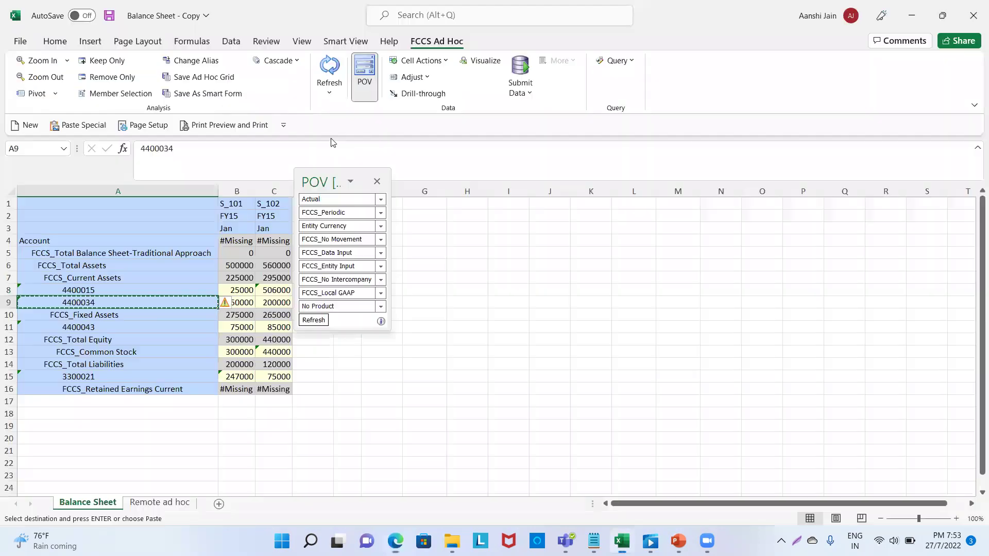
{"action": "left_click", "coordinate": [96, 315]}
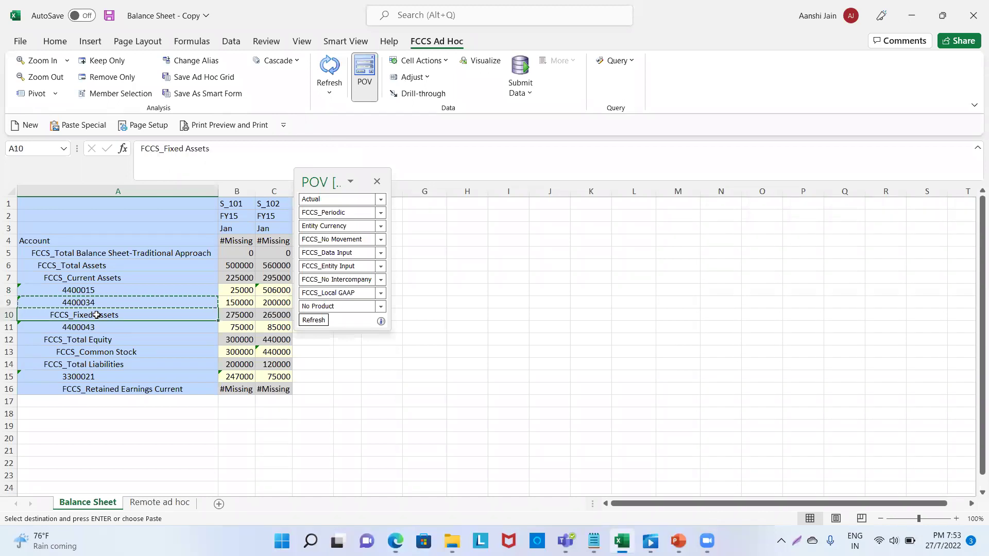
{"action": "key", "text": "alt+Tab"}
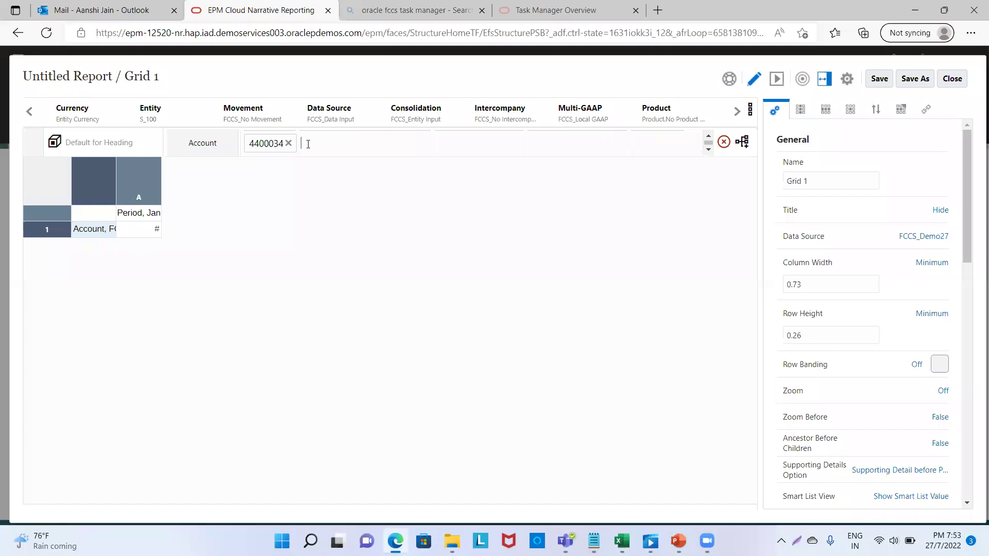
{"action": "key", "text": "ctrl+v"}
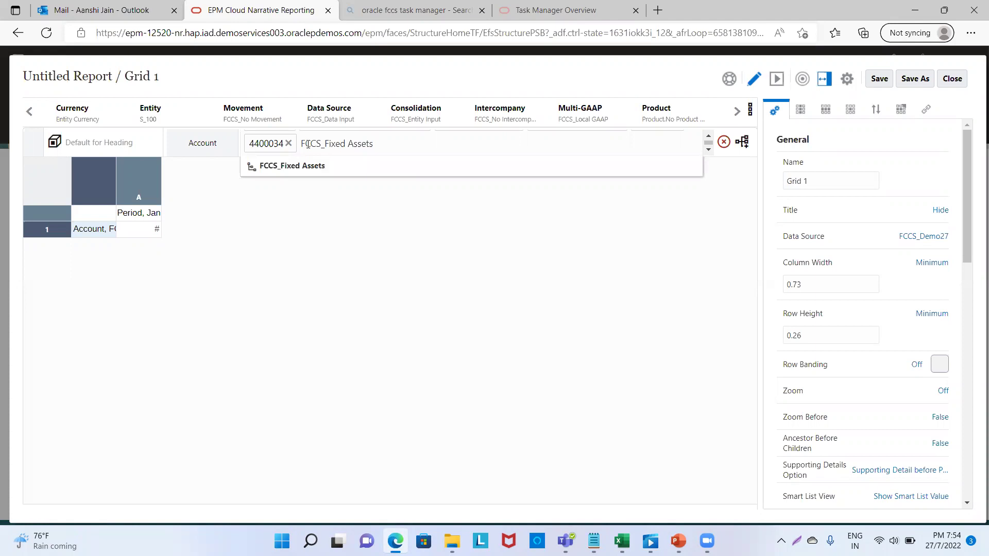
{"action": "left_click", "coordinate": [267, 168]}
Copy member 4400043 from the Excel Balance Sheet and add it to row 1's Account heading in the Narrative Reporting grid.
{"action": "key", "text": "alt+Tab"}
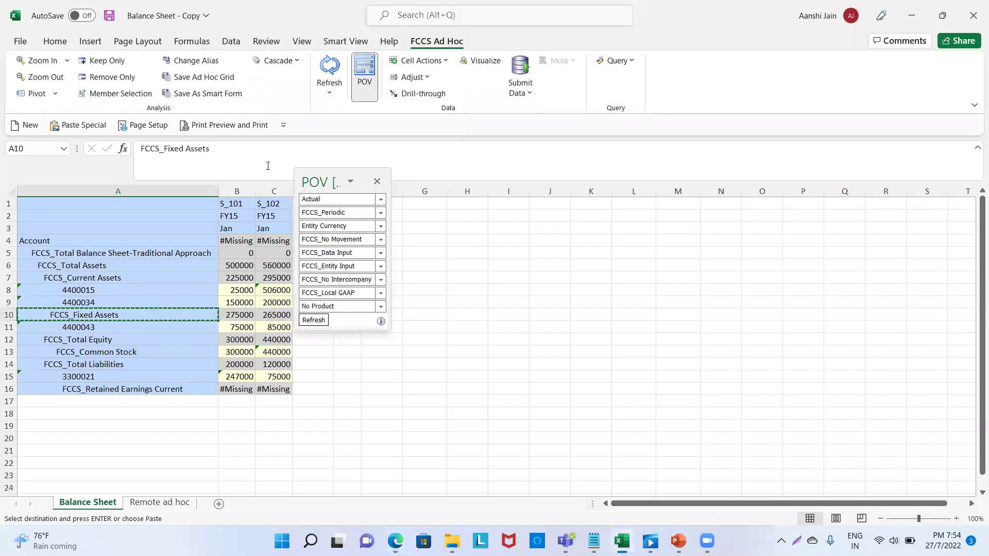
{"action": "left_click", "coordinate": [98, 322]}
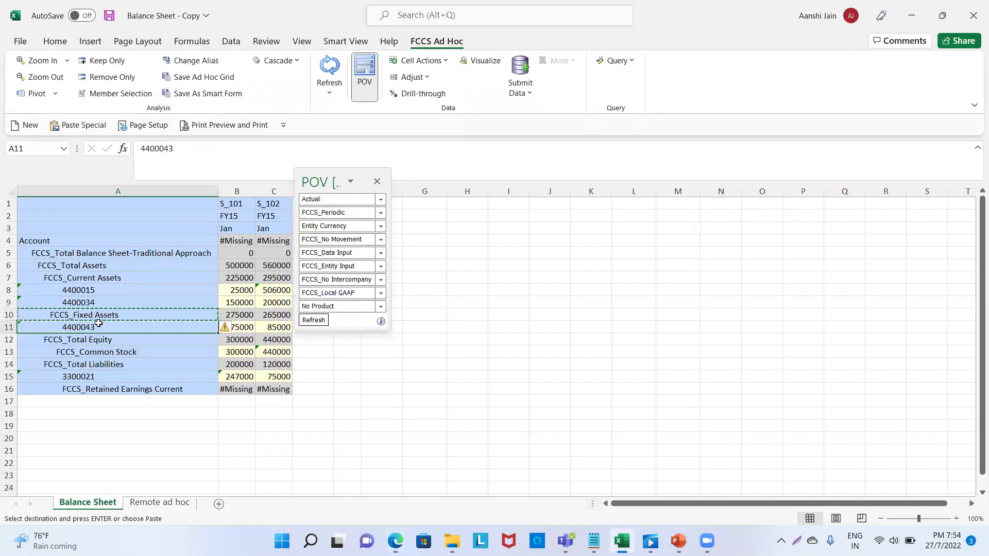
{"action": "key", "text": "ctrl+c"}
{"action": "key", "text": "alt+Tab"}
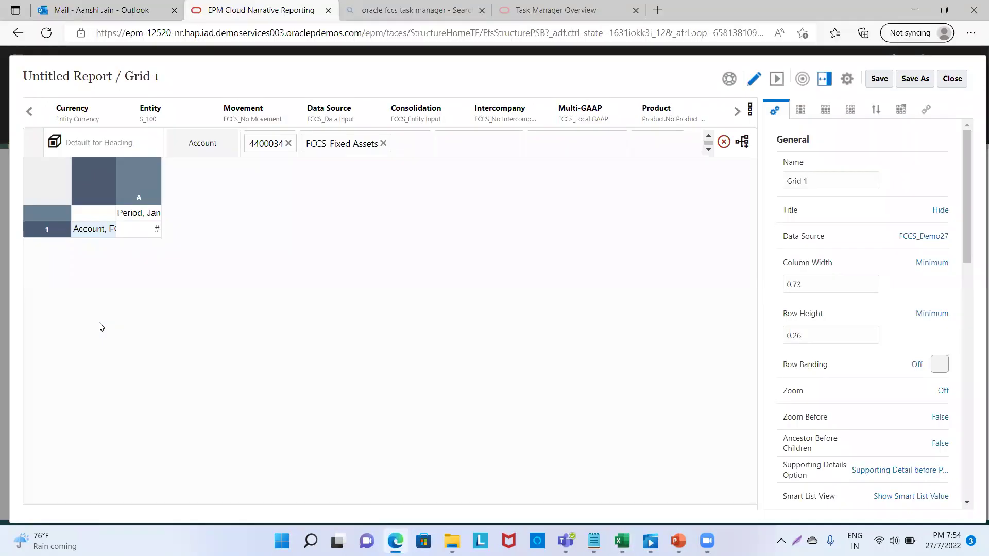
{"action": "key", "text": "ctrl+v"}
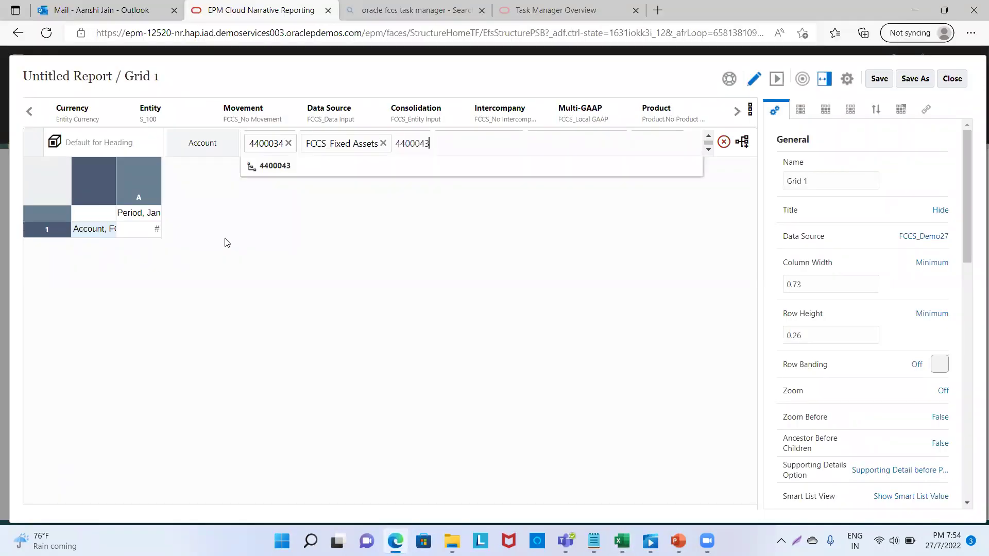
{"action": "left_click", "coordinate": [268, 166]}
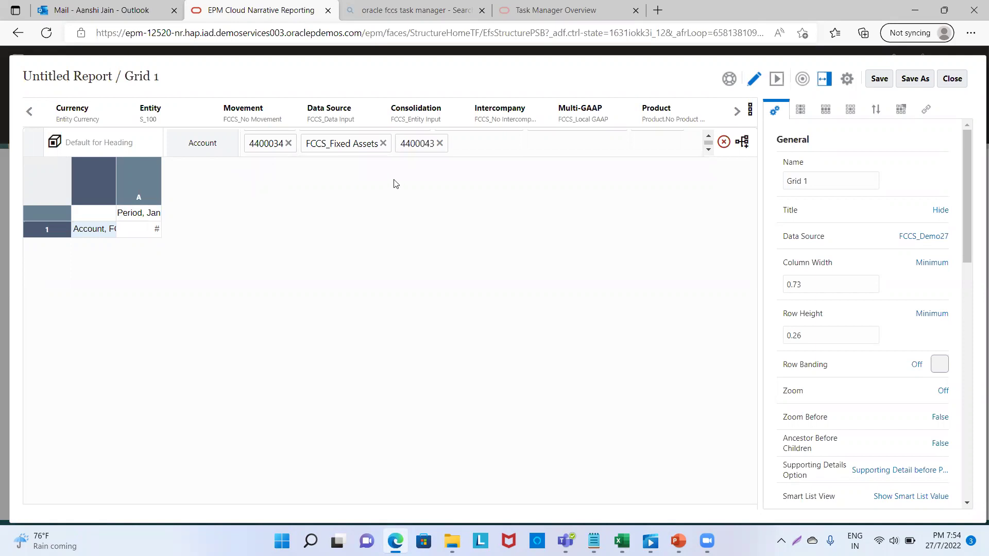
Copy FCCS_Total Equity from the Excel Balance Sheet and add its FCCS_Total Liabilities and Equity shared member to row 1's Account heading in Narrative Reporting.
{"action": "key", "text": "alt+Tab"}
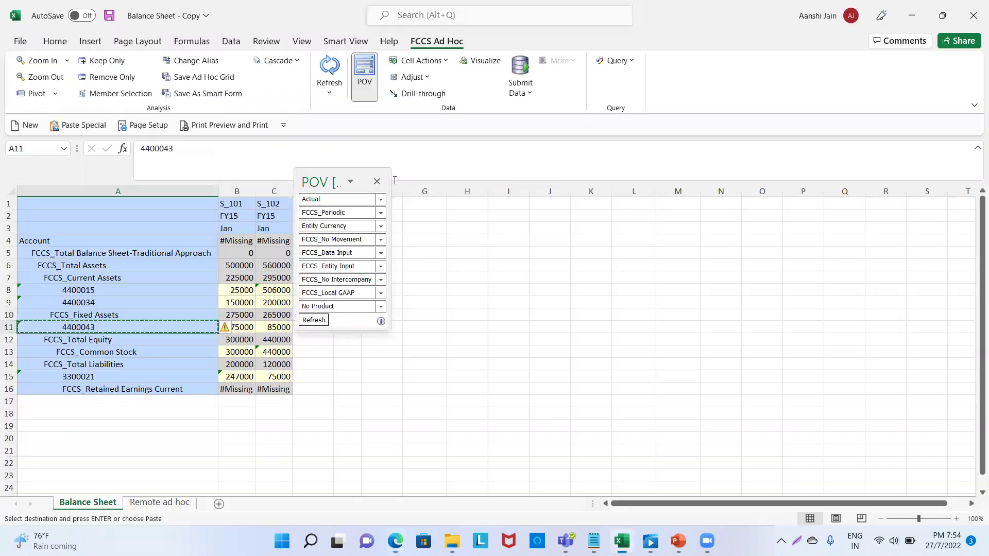
{"action": "left_click", "coordinate": [116, 335]}
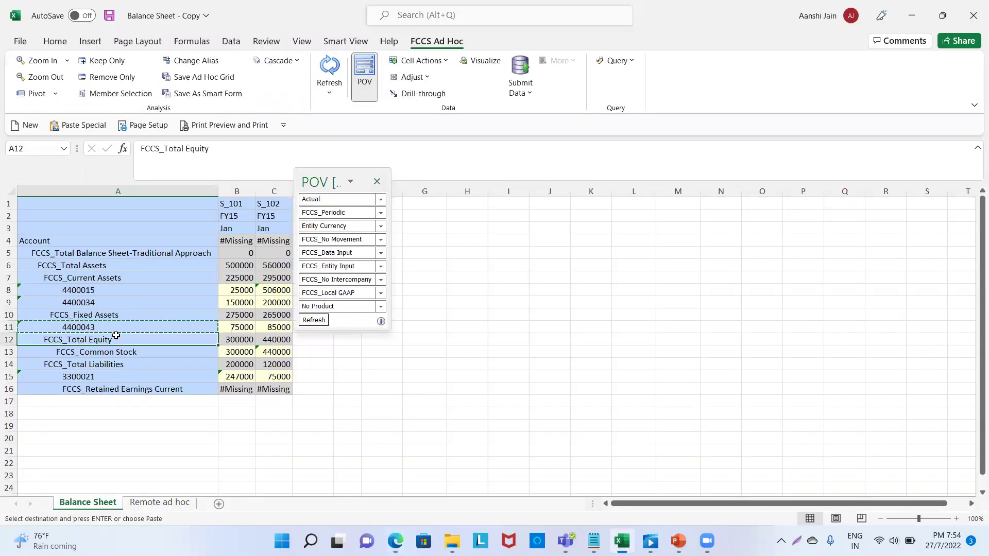
{"action": "key", "text": "ctrl+c"}
{"action": "key", "text": "alt+Tab"}
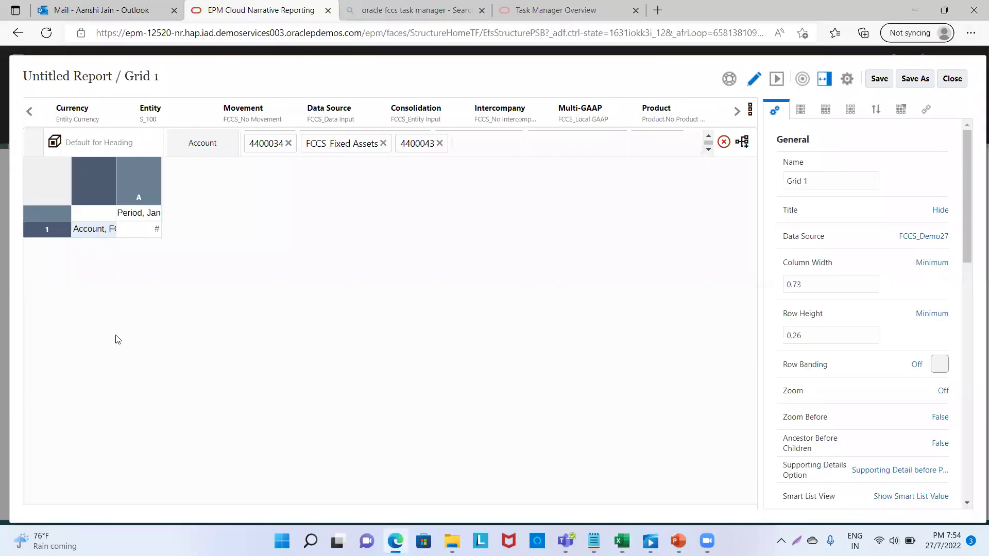
{"action": "left_click", "coordinate": [489, 154]}
{"action": "key", "text": "ctrl+v"}
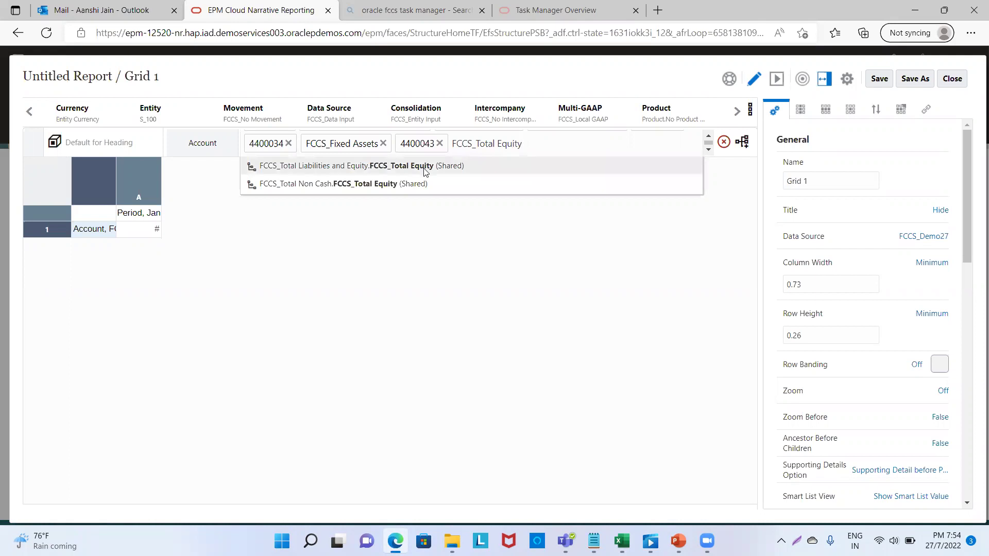
{"action": "left_click", "coordinate": [425, 167]}
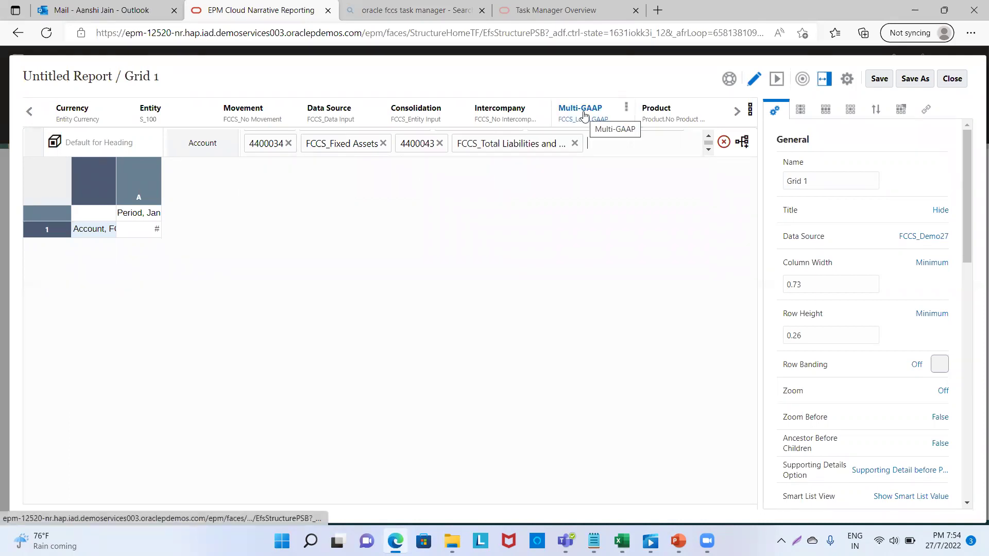
Copy FCCS_Common Stock from the Excel Balance Sheet and add its FCCS_Owners Equity shared member to row 1's Account heading in Narrative Reporting.
{"action": "key", "text": "alt+Tab"}
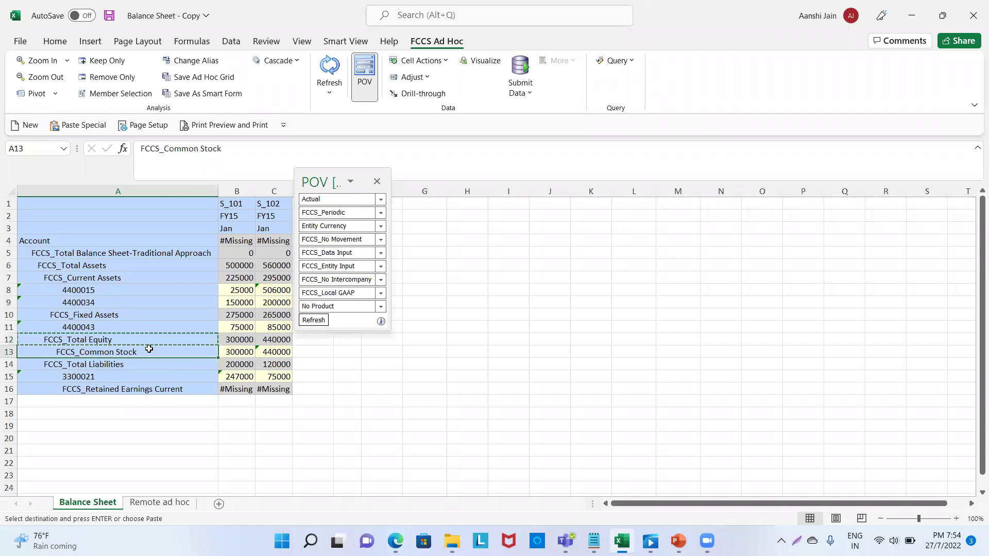
{"action": "key", "text": "alt+Tab"}
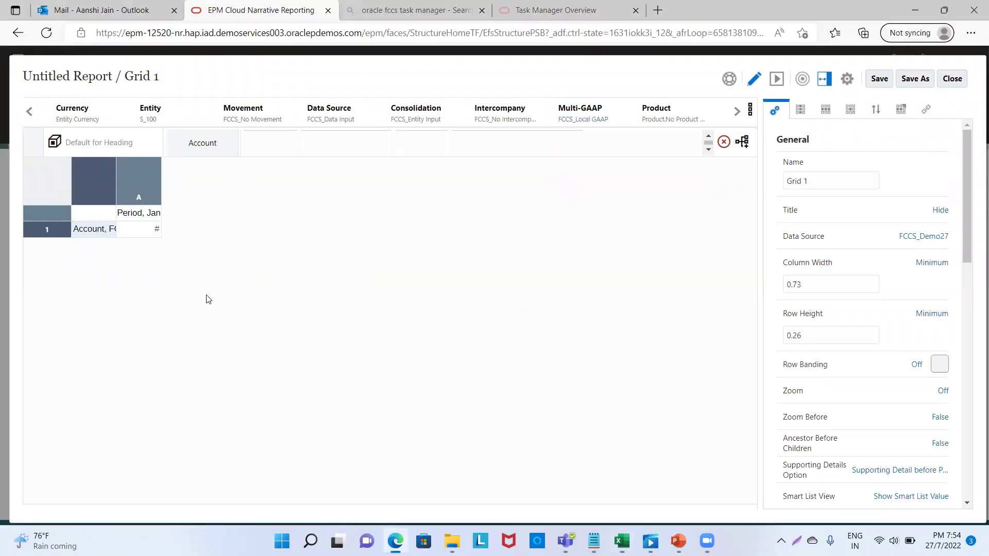
{"action": "key", "text": "ctrl+v"}
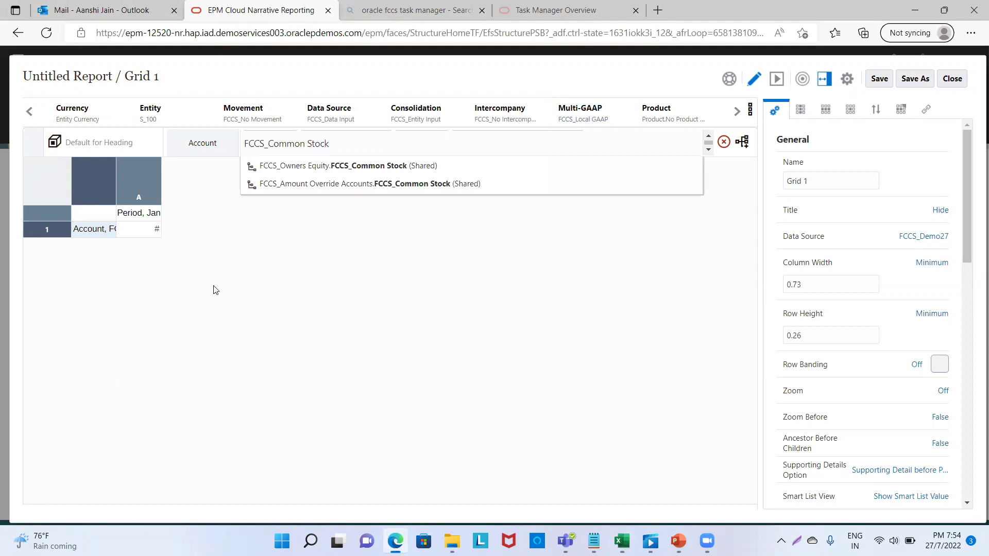
{"action": "left_click", "coordinate": [305, 165]}
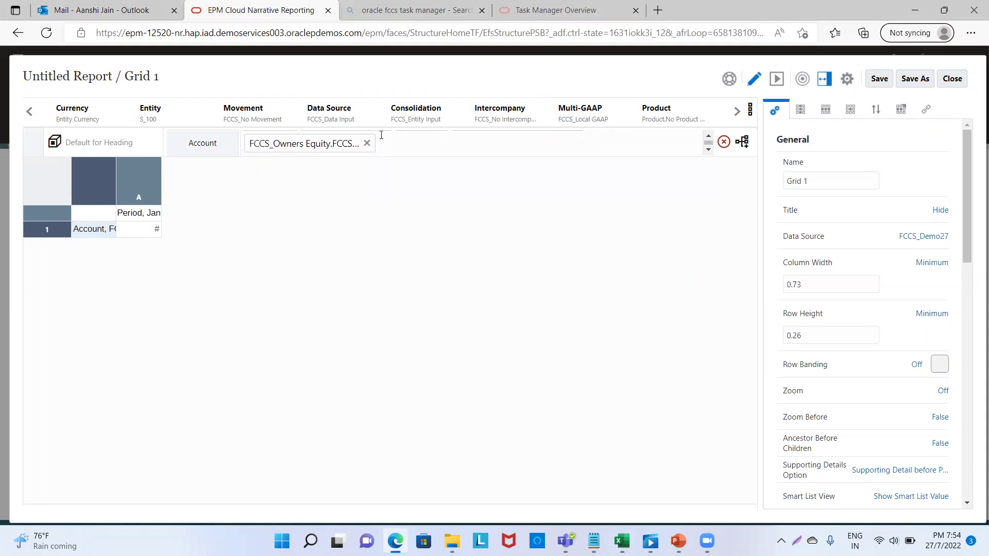
Copy FCCS_Total Liabilities from the Excel Balance Sheet and add the matching FCCS_Total Liabilities and Equity member to row 1's Account heading in Narrative Reporting.
{"action": "key", "text": "alt+Tab"}
{"action": "left_click", "coordinate": [60, 367]}
{"action": "key", "text": "ctrl+c"}
{"action": "key", "text": "alt+Tab"}
{"action": "left_click", "coordinate": [419, 148]}
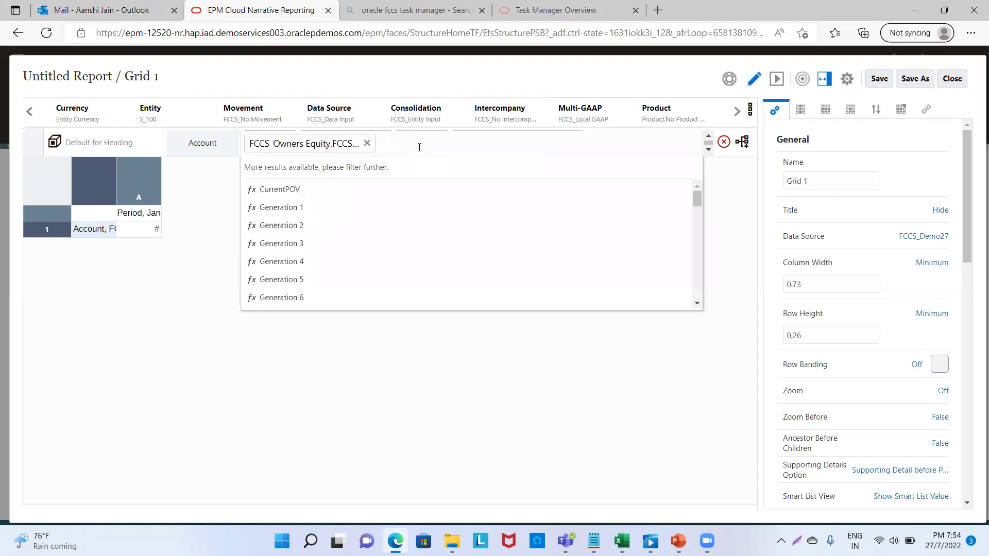
{"action": "key", "text": "ctrl+v"}
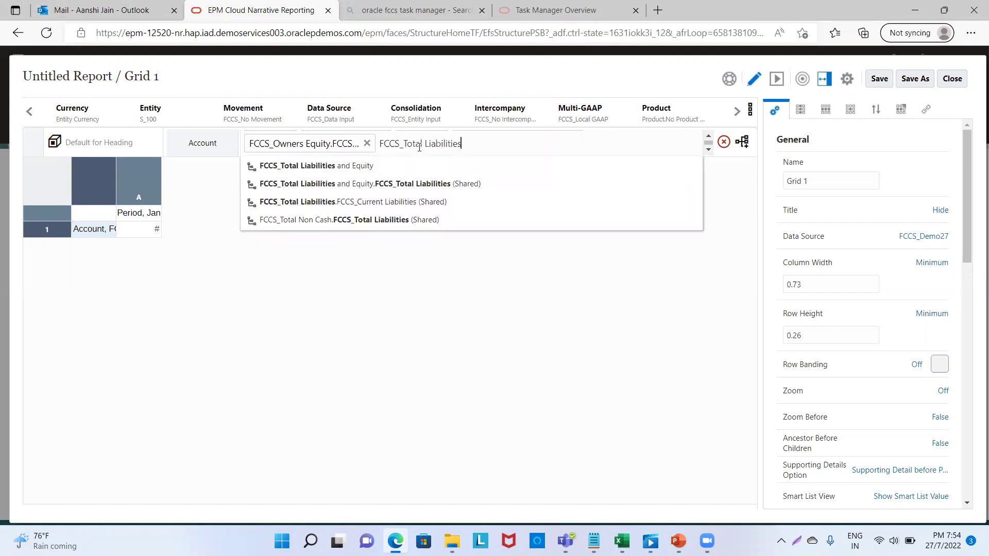
{"action": "left_click", "coordinate": [363, 166]}
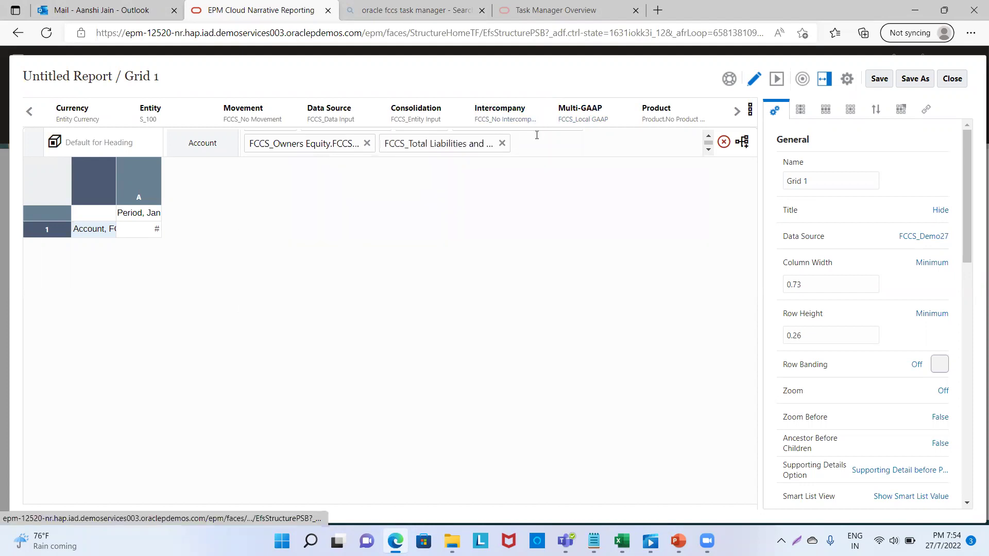
Copy member 3300021 from the Excel Balance Sheet and add it to row 1's Account heading in the Narrative Reporting grid.
{"action": "key", "text": "alt+Tab"}
{"action": "left_click", "coordinate": [90, 375]}
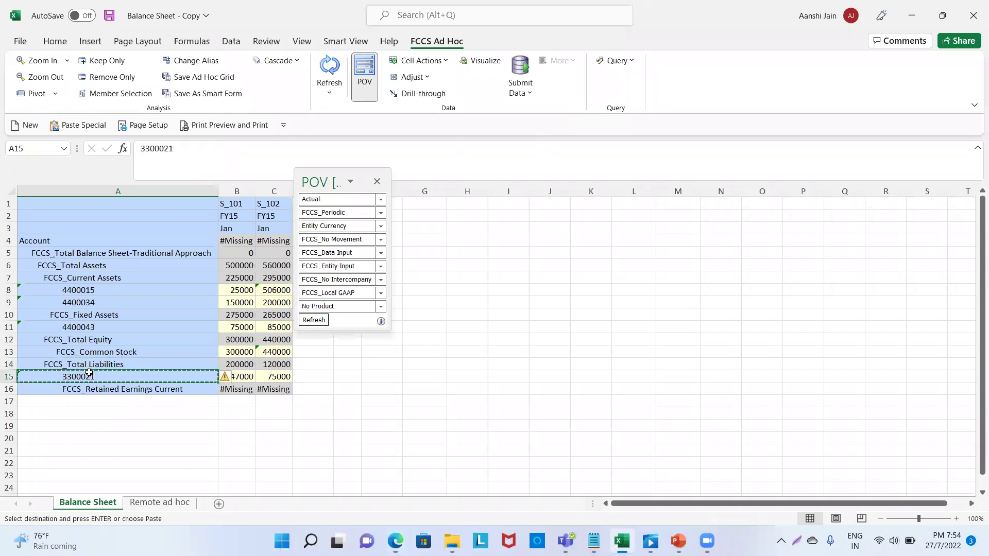
{"action": "key", "text": "alt+Tab"}
{"action": "key", "text": "ctrl+v"}
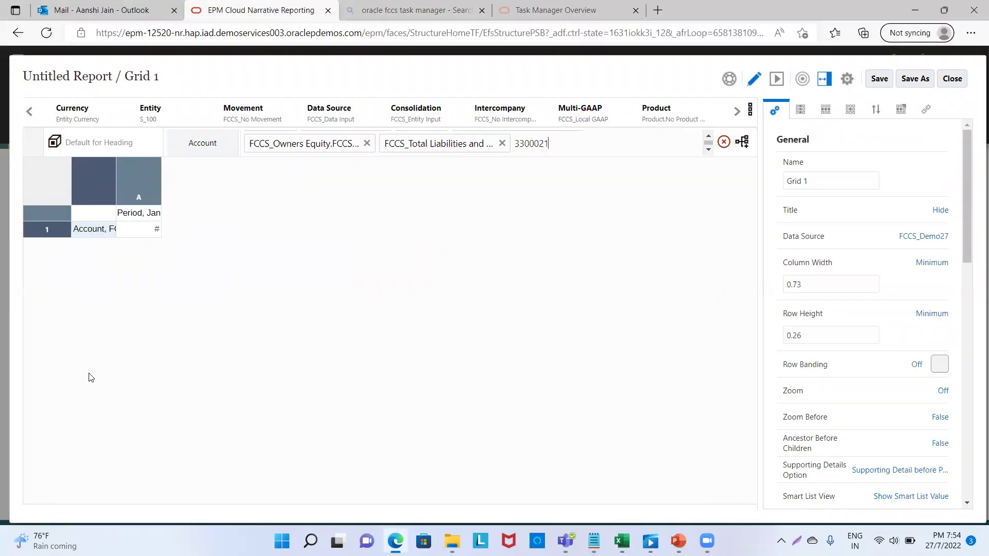
{"action": "left_click", "coordinate": [314, 166]}
Copy FCCS_Retained Earnings Current from the Excel Balance Sheet and add it to row 1's Account heading in the Narrative Reporting grid.
{"action": "key", "text": "alt+Tab"}
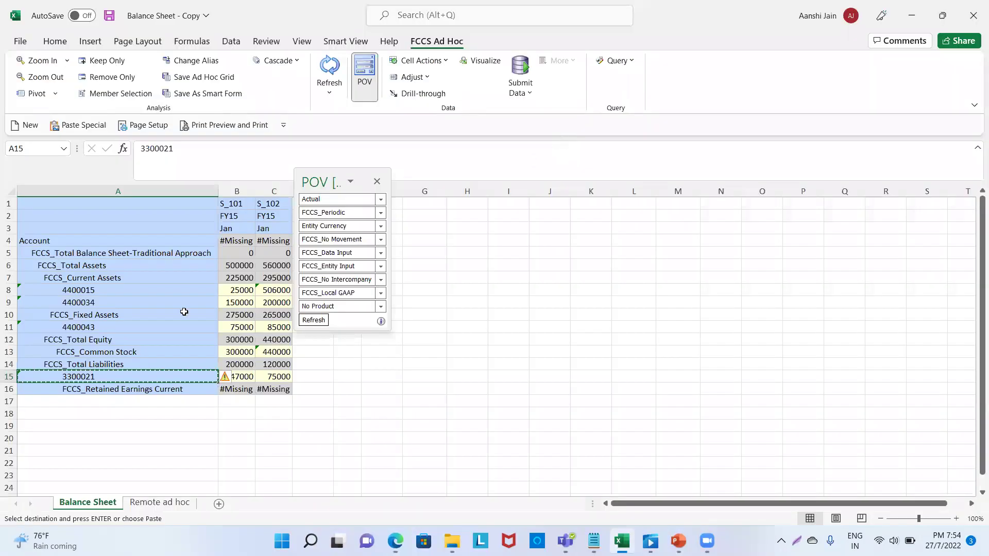
{"action": "left_click", "coordinate": [113, 392]}
{"action": "key", "text": "ctrl+c"}
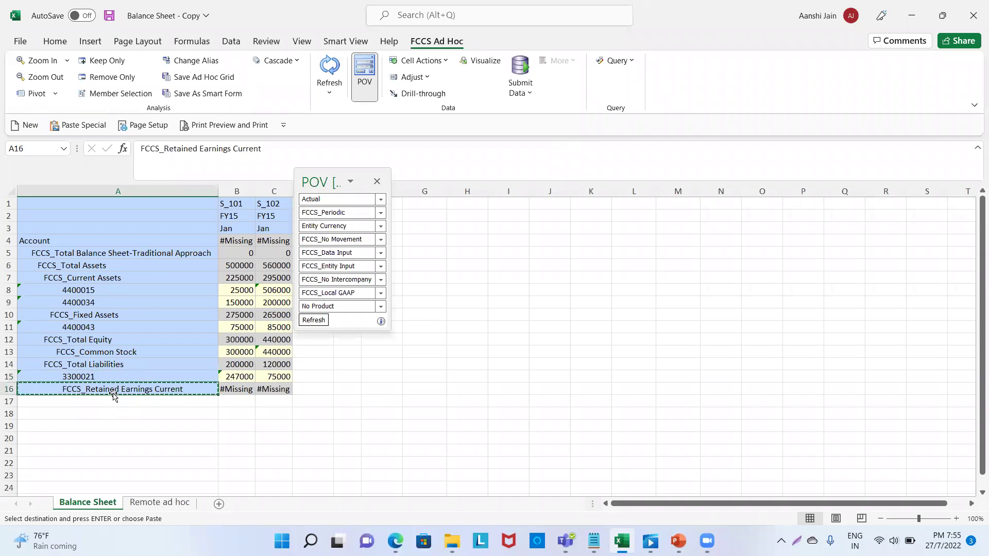
{"action": "key", "text": "alt+Tab"}
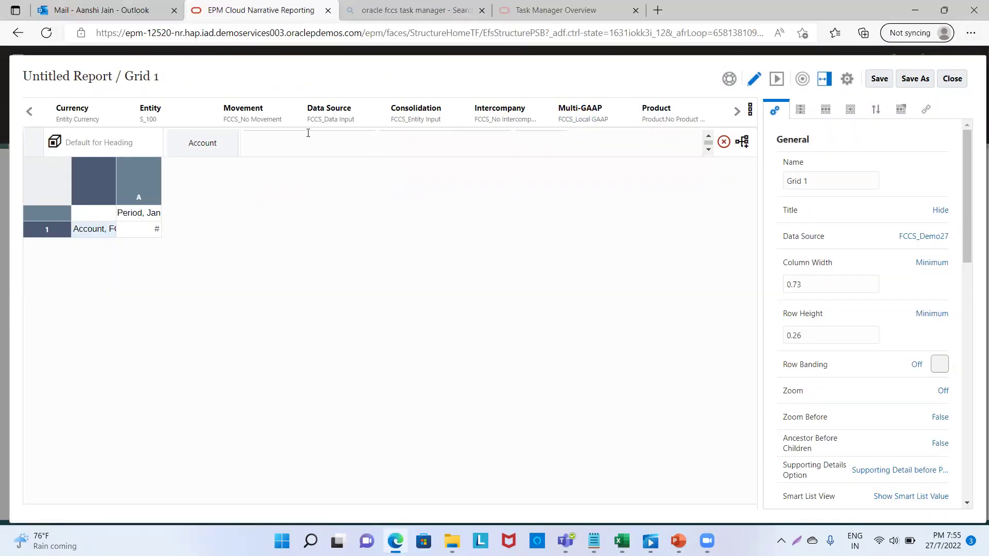
{"action": "left_click", "coordinate": [306, 145]}
{"action": "key", "text": "ctrl+v"}
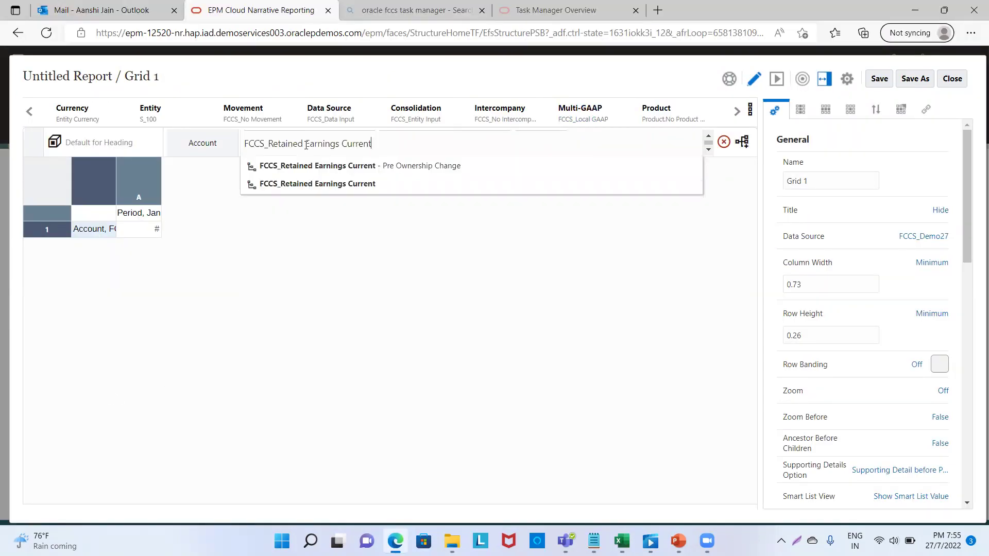
{"action": "left_click", "coordinate": [288, 184]}
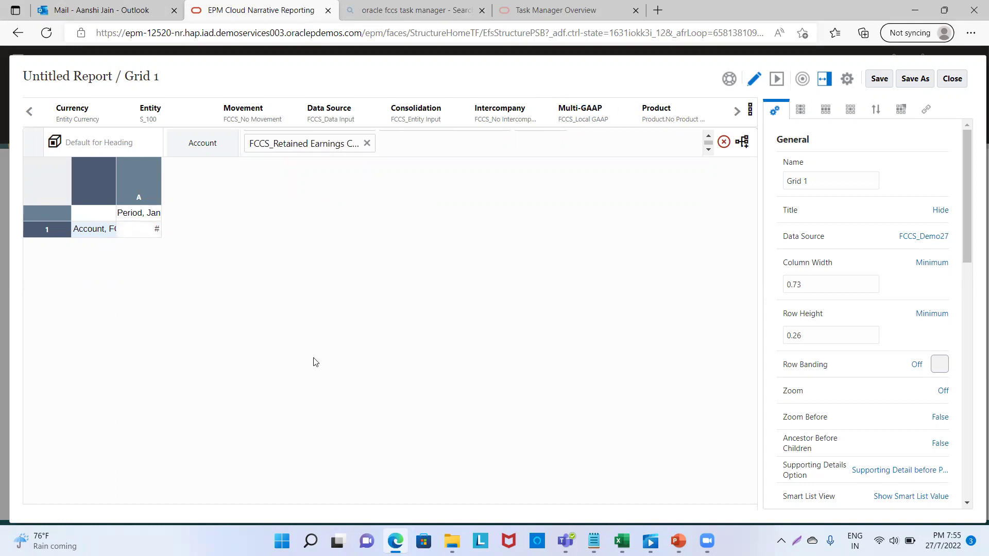
Check the entity columns in the Excel Balance Sheet, and move the Entity dimension from POV to Columns in the Narrative Reporting grid.
{"action": "left_click", "coordinate": [622, 541]}
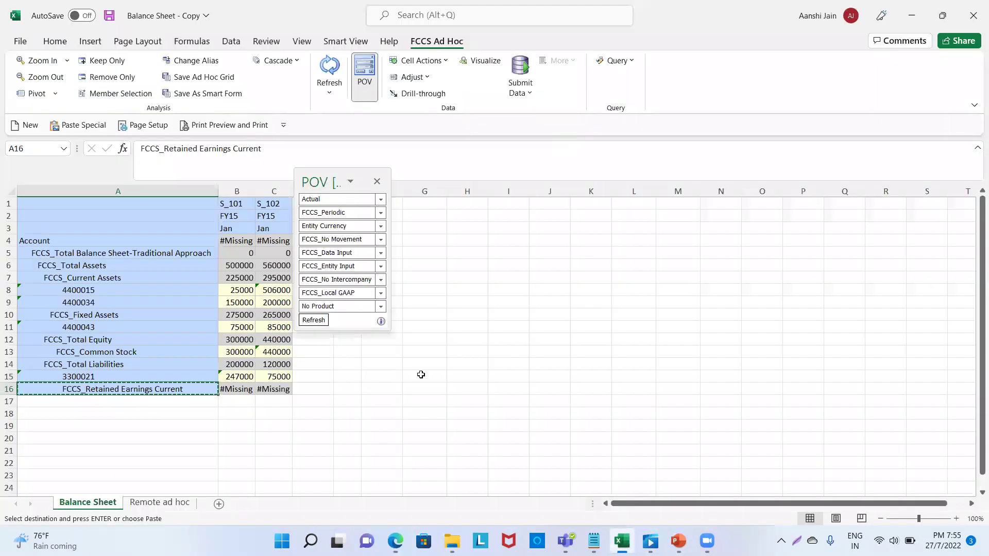
{"action": "left_click_drag", "start_coordinate": [342, 194], "coordinate": [961, 299]}
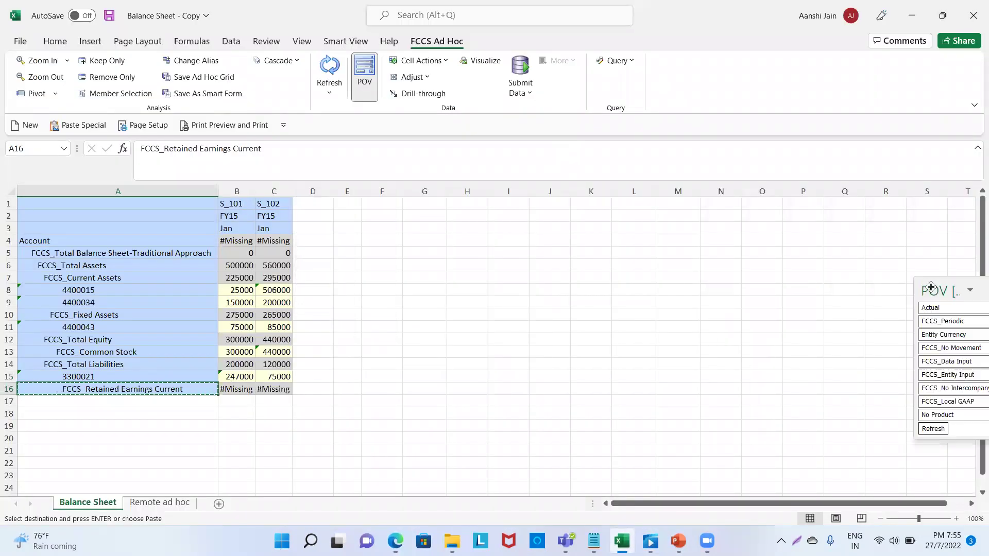
{"action": "mouse_move", "coordinate": [396, 541]}
{"action": "left_click", "coordinate": [404, 503]}
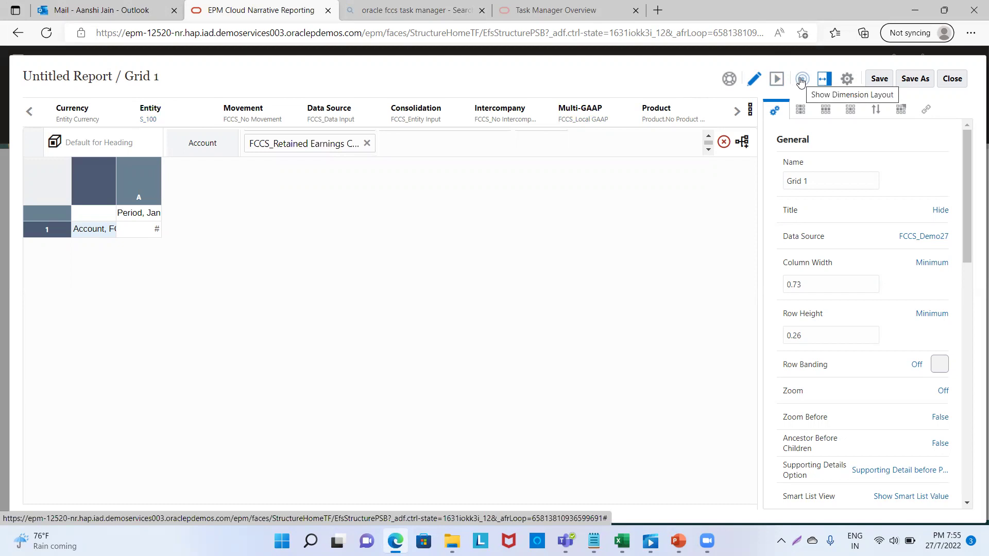
{"action": "left_click", "coordinate": [802, 80]}
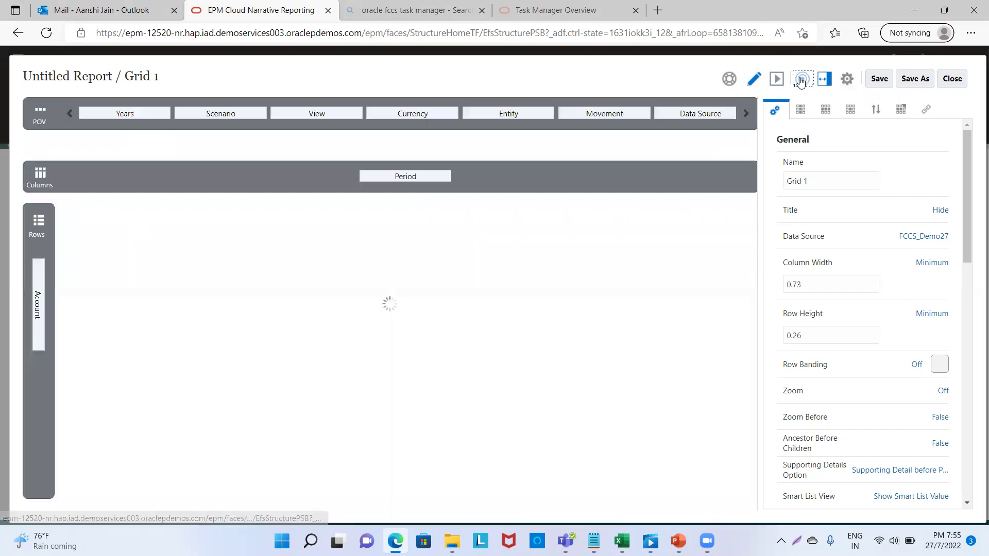
{"action": "left_click_drag", "start_coordinate": [496, 113], "coordinate": [484, 176]}
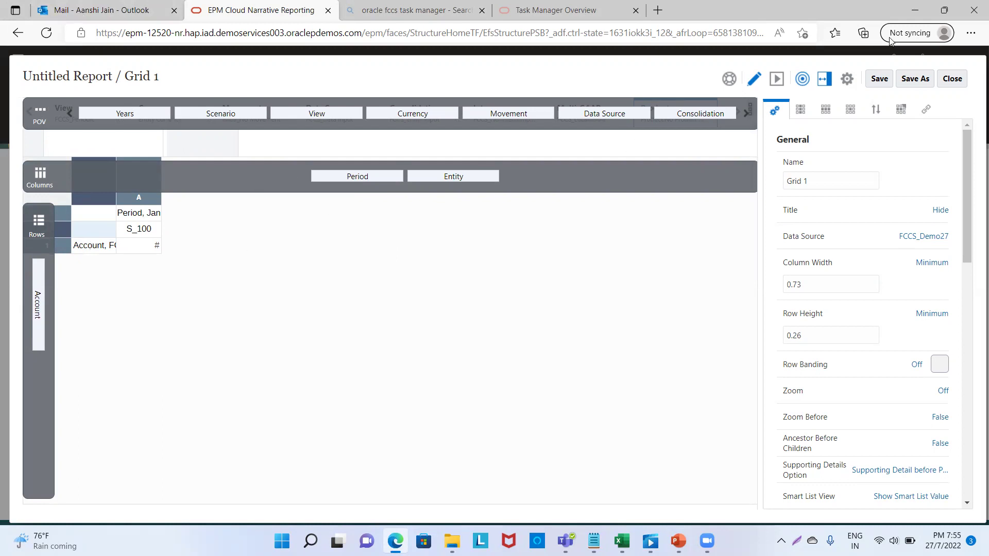
Save the report under the name FCCS_Dem027 in Library/My Library.
{"action": "left_click", "coordinate": [878, 82]}
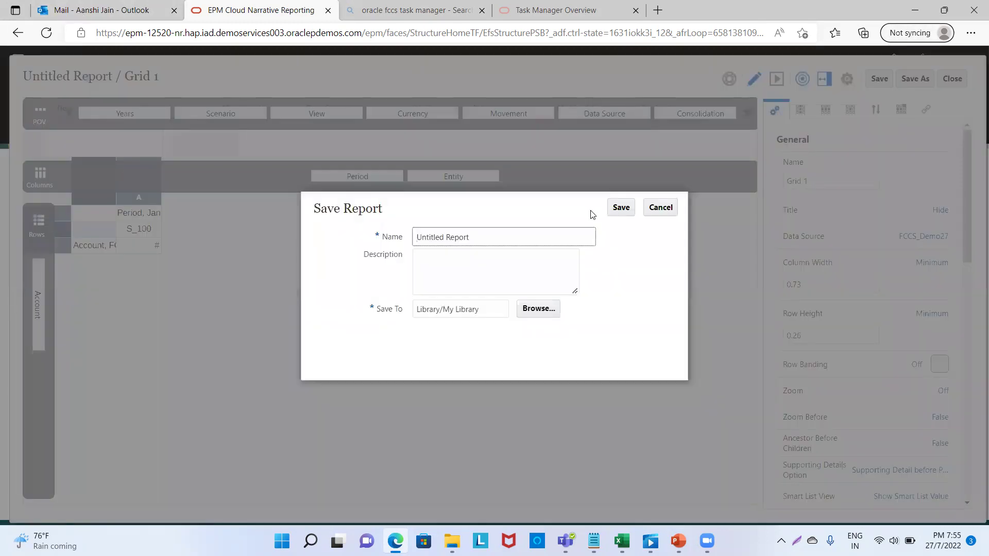
{"action": "left_click", "coordinate": [660, 211]}
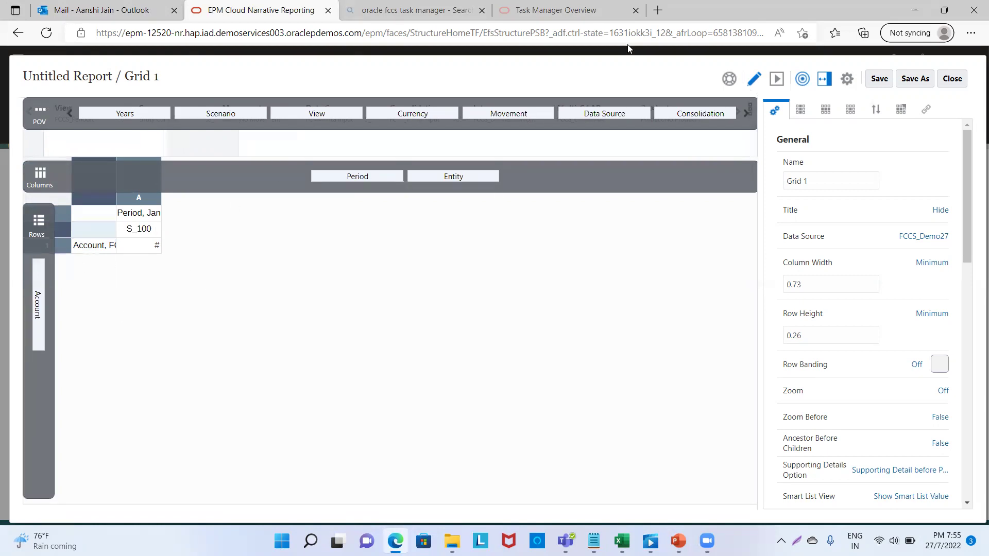
{"action": "left_click", "coordinate": [877, 78]}
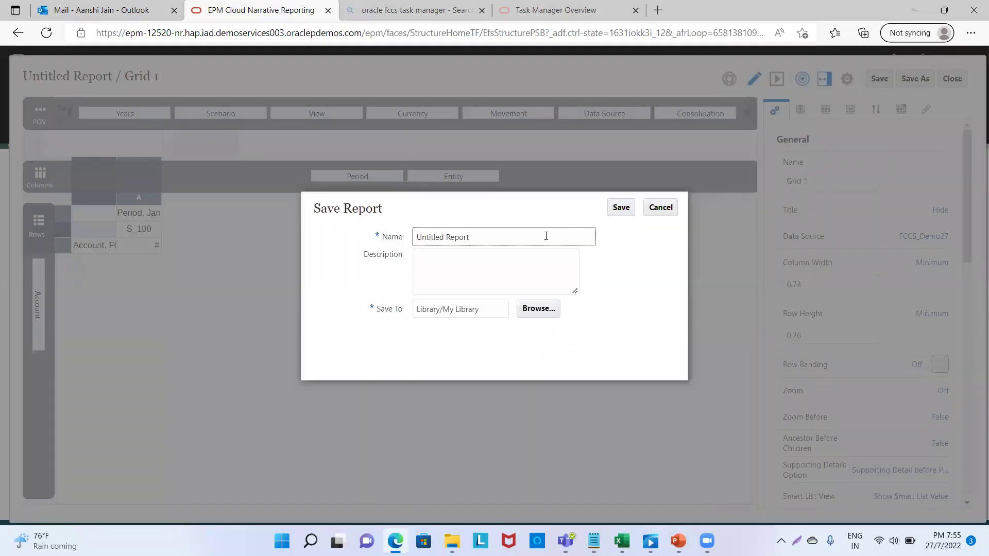
{"action": "key", "text": "BackSpace"}
{"action": "key", "text": "BackSpace"}
{"action": "key", "text": "BackSpace"}
{"action": "key", "text": "BackSpace"}
{"action": "key", "text": "BackSpace"}
{"action": "key", "text": "BackSpace"}
{"action": "key", "text": "BackSpace"}
{"action": "key", "text": "BackSpace"}
{"action": "key", "text": "BackSpace"}
{"action": "key", "text": "BackSpace"}
{"action": "key", "text": "BackSpace"}
{"action": "key", "text": "BackSpace"}
{"action": "key", "text": "BackSpace"}
{"action": "key", "text": "BackSpace"}
{"action": "type", "text": "De"}
{"action": "key", "text": "BackSpace"}
{"action": "key", "text": "BackSpace"}
{"action": "key", "text": "BackSpace"}
{"action": "key", "text": "BackSpace"}
{"action": "type", "text": "FCCS_Dem027"}
{"action": "left_click", "coordinate": [614, 208]}
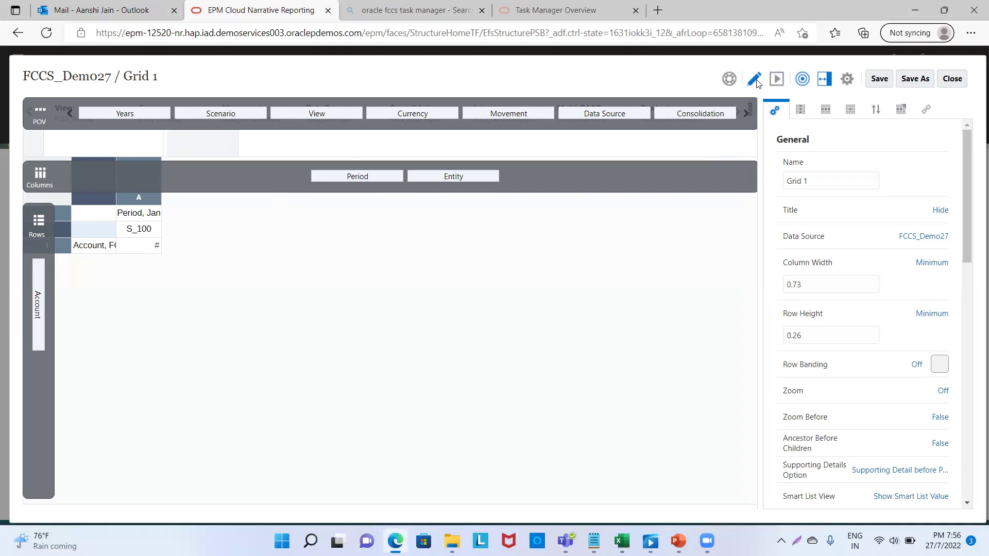
Reopen Grid 1 for editing and replace Entity member S_100 with S_101 in column A's heading.
{"action": "left_click", "coordinate": [957, 78]}
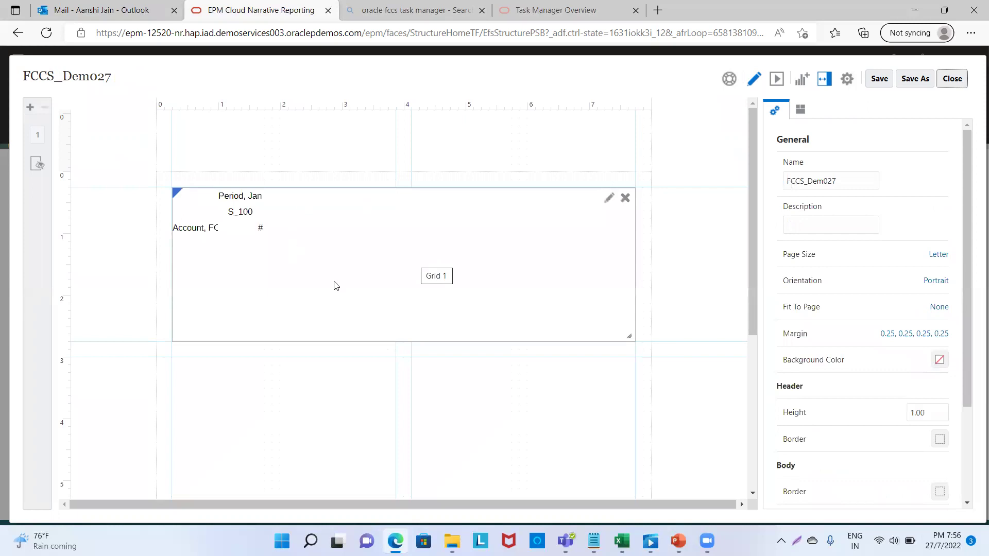
{"action": "left_click", "coordinate": [609, 197]}
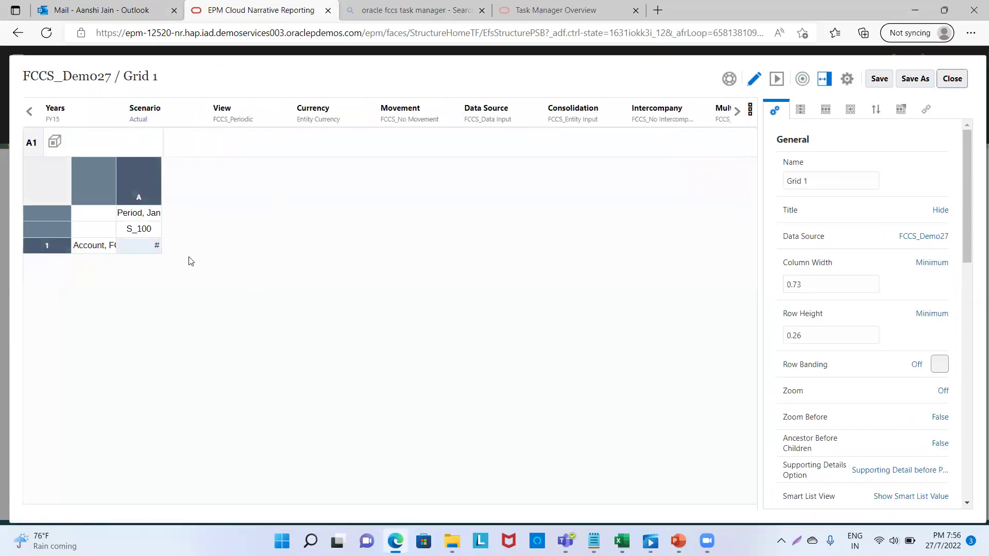
{"action": "mouse_move", "coordinate": [154, 200]}
{"action": "left_click", "coordinate": [144, 230]}
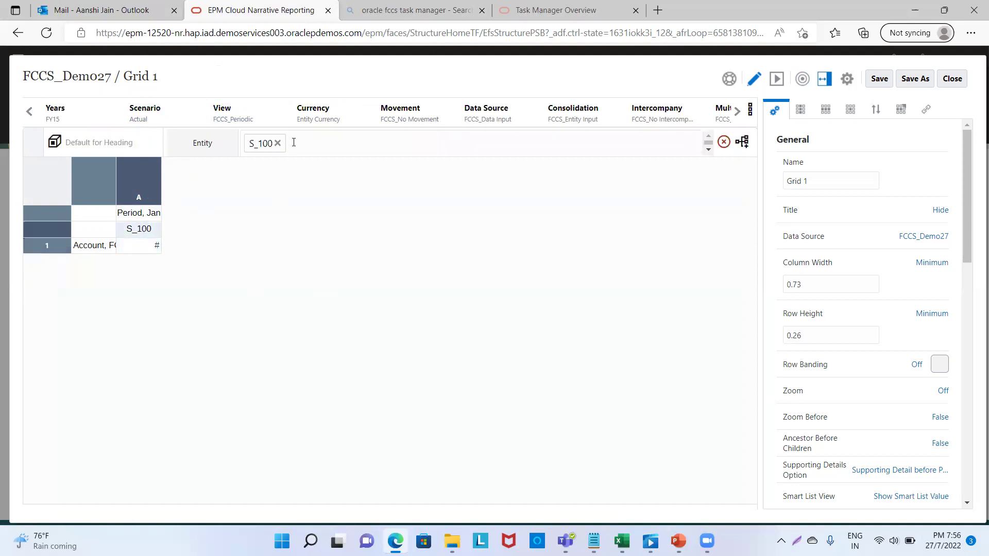
{"action": "left_click", "coordinate": [278, 144]}
{"action": "type", "text": "S_1001"}
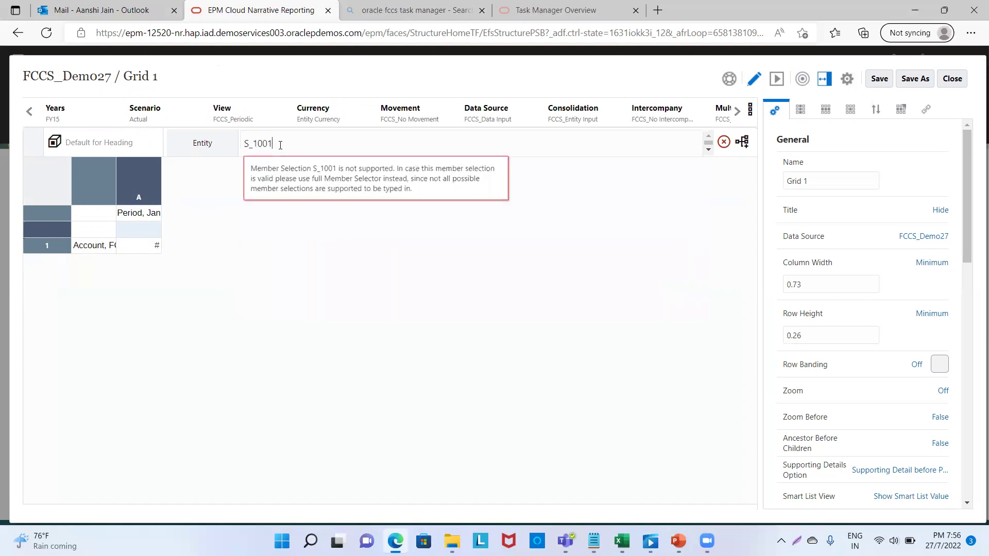
{"action": "key", "text": "BackSpace"}
{"action": "key", "text": "BackSpace"}
{"action": "type", "text": "1"}
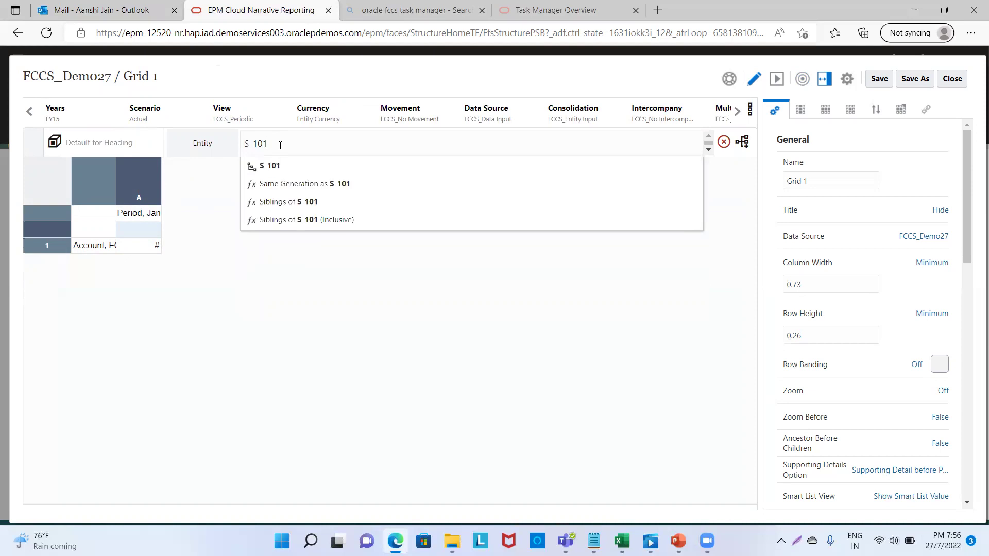
{"action": "left_click", "coordinate": [265, 165]}
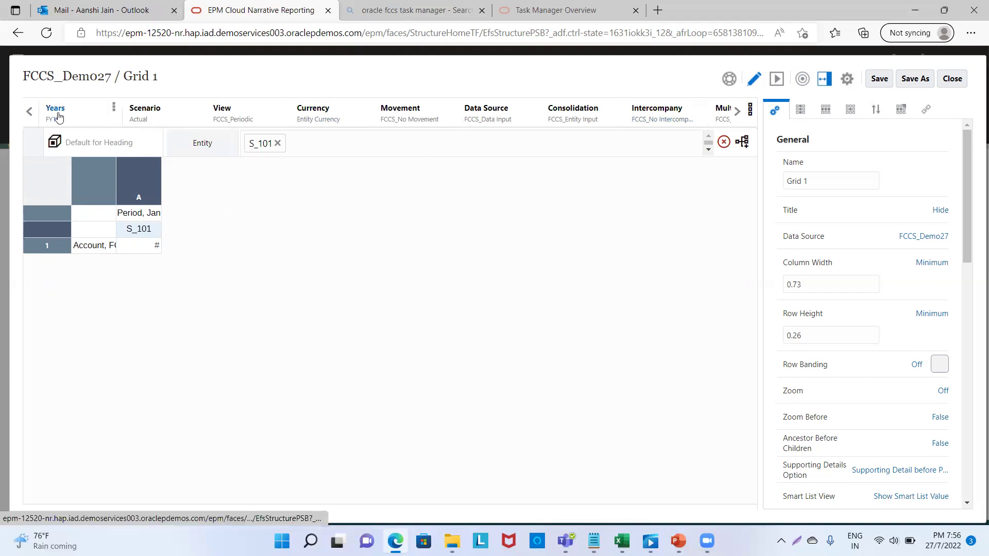
{"action": "left_click", "coordinate": [736, 111]}
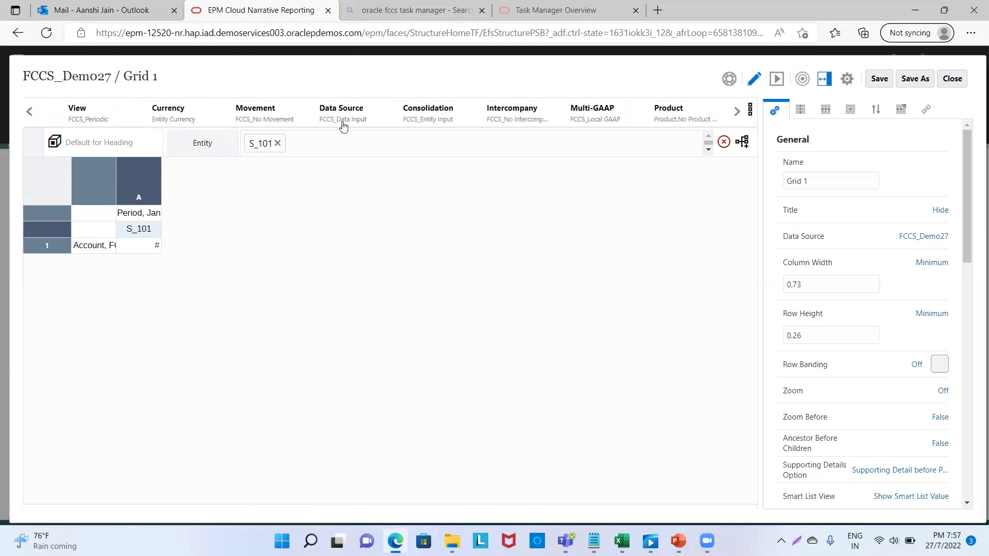
Insert a data column after column A in Grid 1.
{"action": "left_click", "coordinate": [29, 111]}
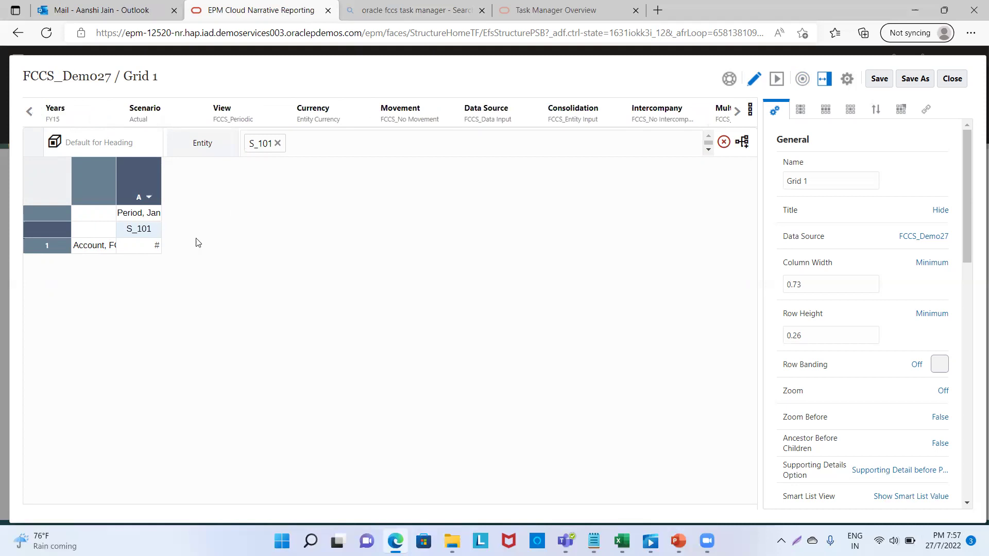
{"action": "left_click", "coordinate": [147, 214]}
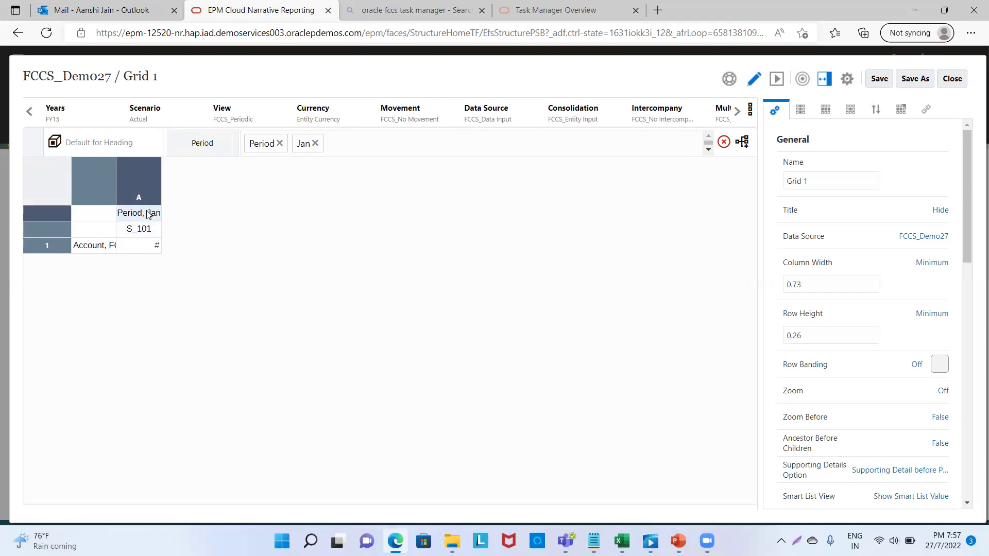
{"action": "right_click", "coordinate": [148, 215]}
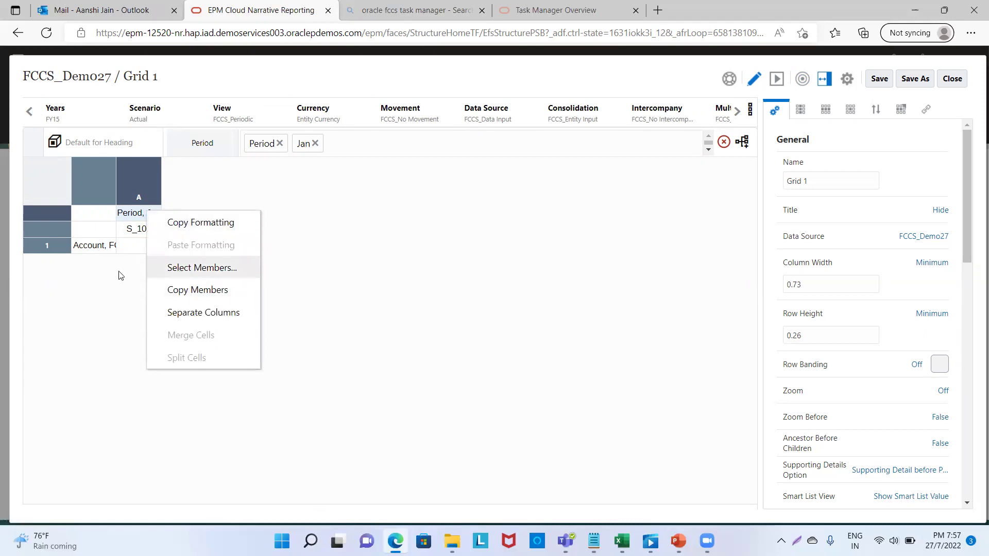
{"action": "left_click", "coordinate": [149, 175]}
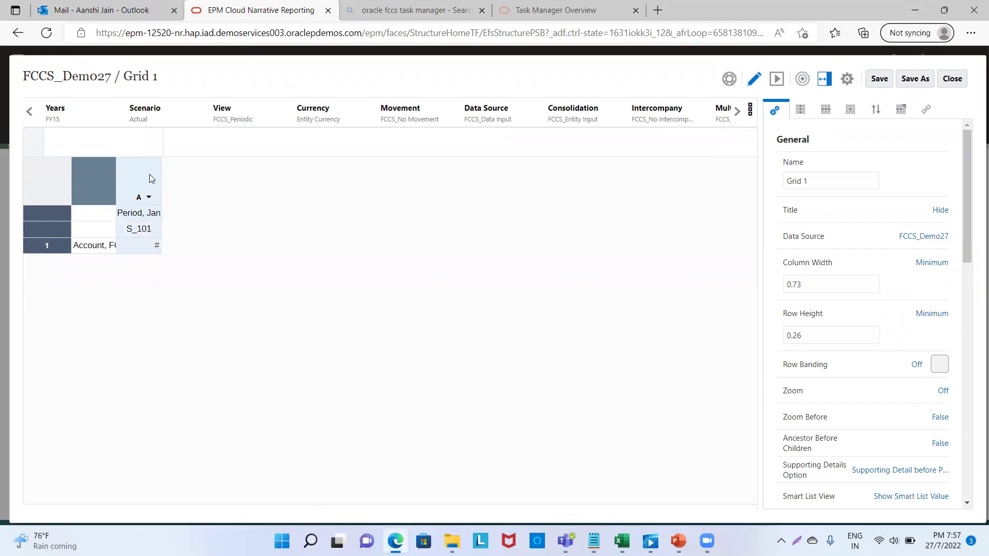
{"action": "right_click", "coordinate": [151, 178]}
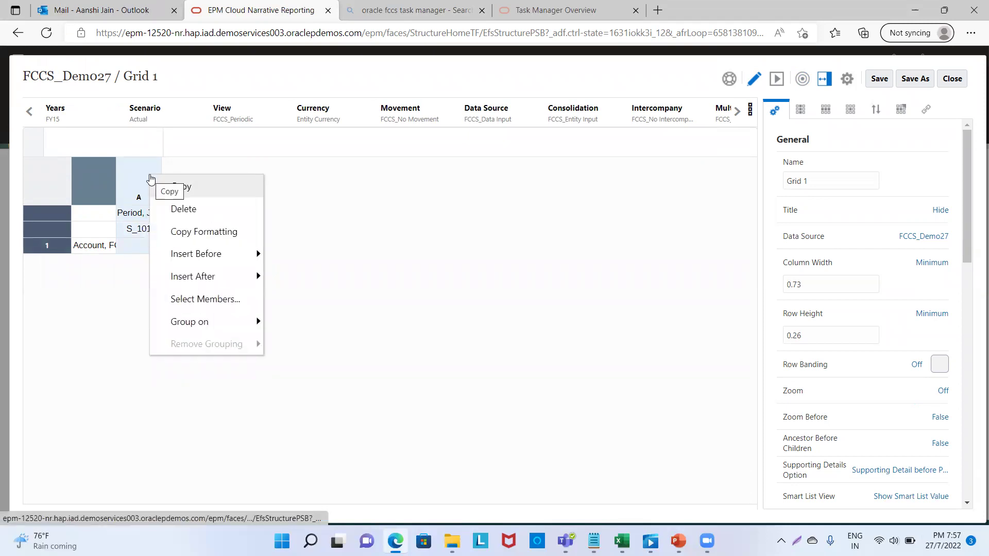
{"action": "mouse_move", "coordinate": [216, 277]}
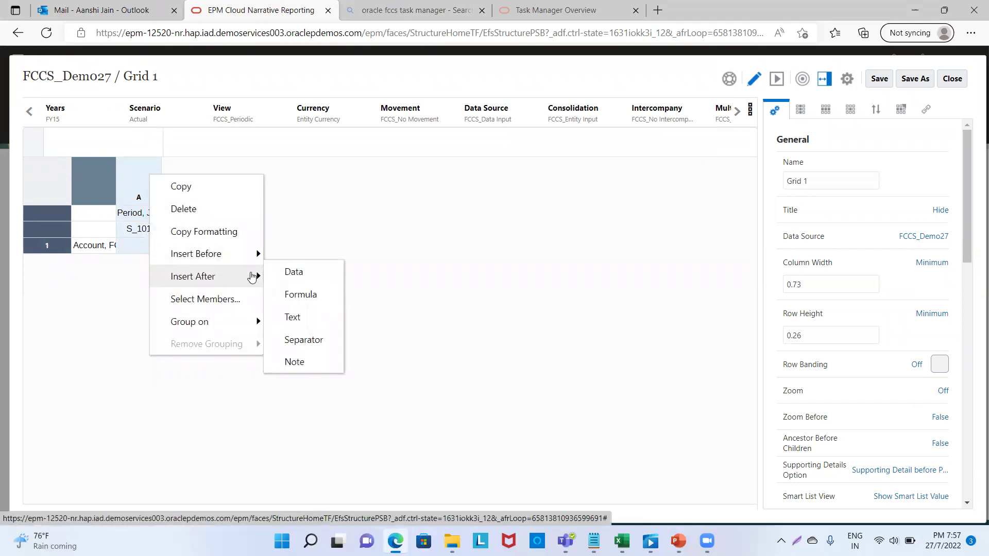
{"action": "left_click", "coordinate": [293, 275]}
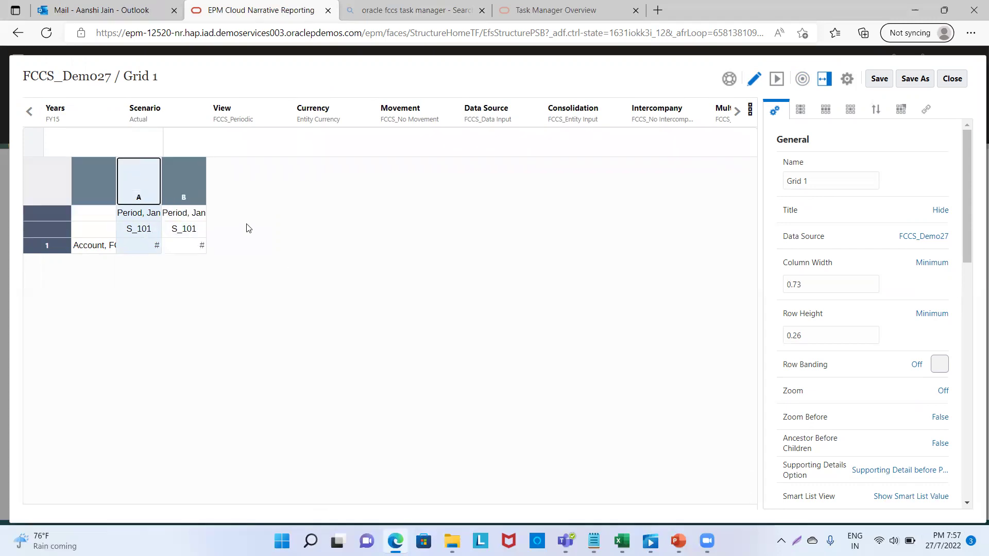
Remove the Period member from the headings of columns A and B, keeping only Jan.
{"action": "left_click", "coordinate": [194, 218]}
{"action": "left_click", "coordinate": [278, 142]}
{"action": "left_click", "coordinate": [144, 211]}
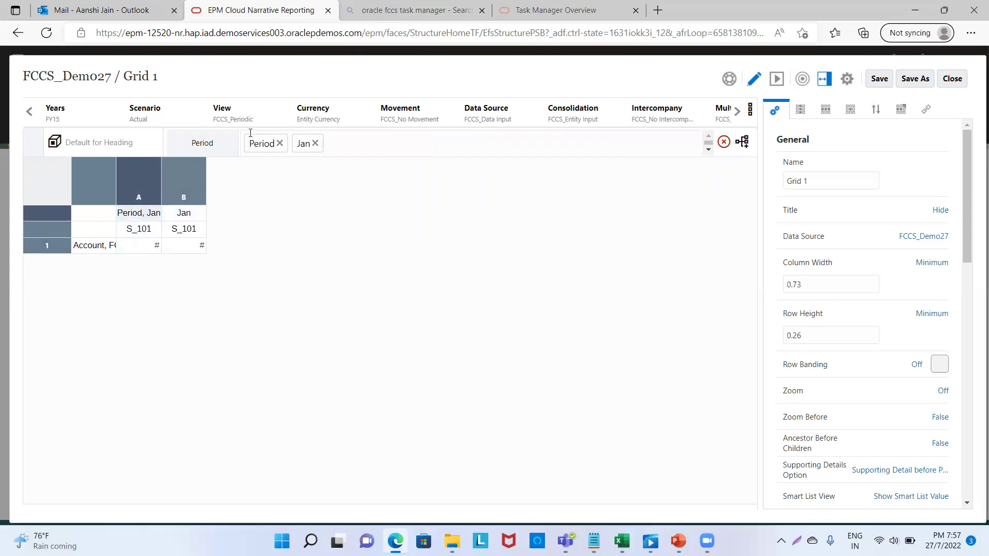
{"action": "left_click", "coordinate": [279, 144]}
Replace Entity member S_101 with S_102 in column B's heading.
{"action": "left_click", "coordinate": [184, 228]}
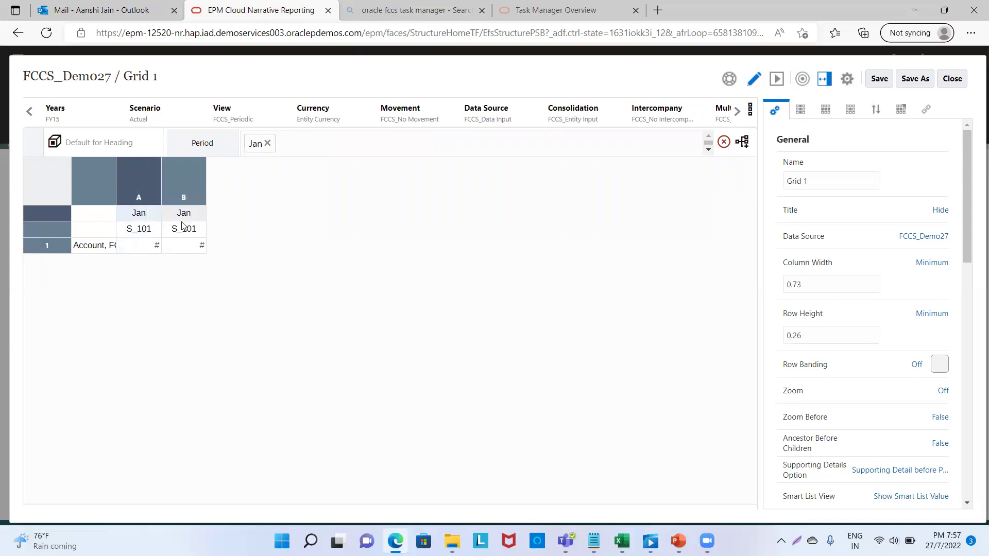
{"action": "left_click", "coordinate": [277, 144]}
{"action": "type", "text": "S"}
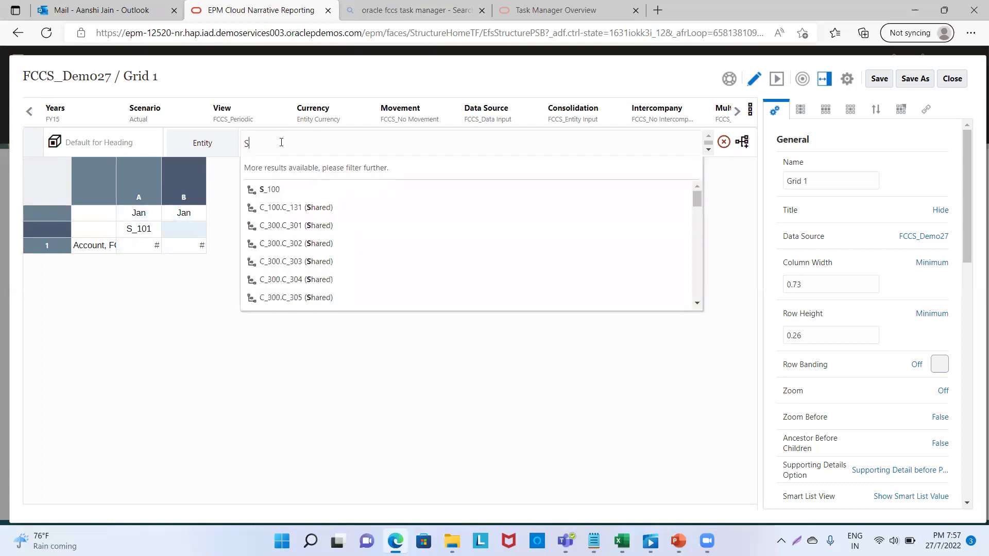
{"action": "type", "text": "_1002"}
{"action": "key", "text": "Return"}
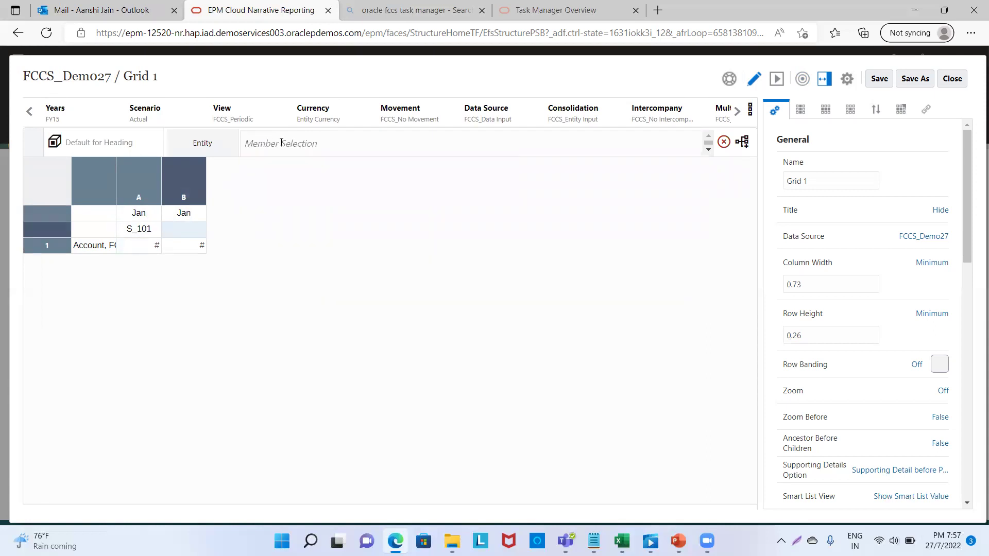
{"action": "left_click", "coordinate": [277, 150]}
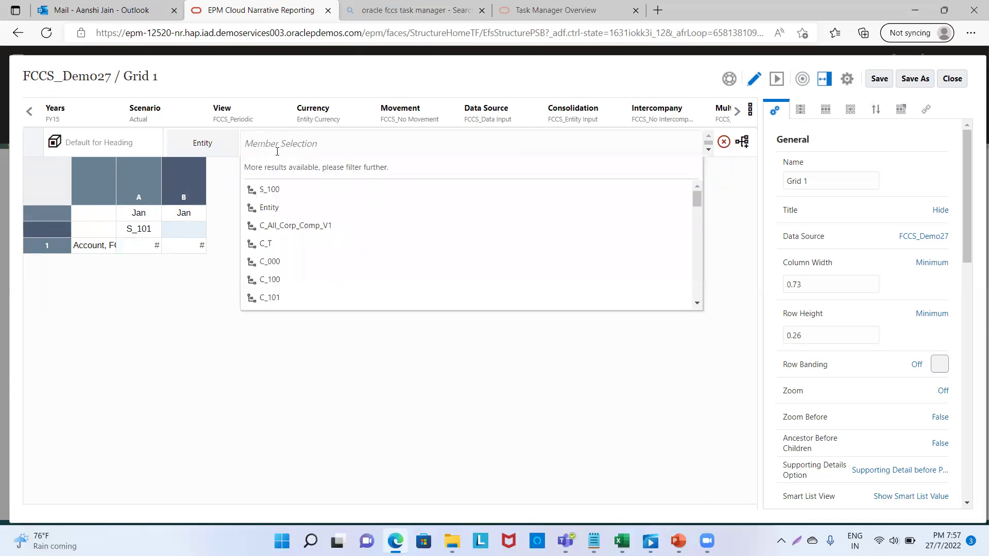
{"action": "left_click", "coordinate": [277, 151]}
{"action": "left_click", "coordinate": [272, 147]}
{"action": "type", "text": "S"}
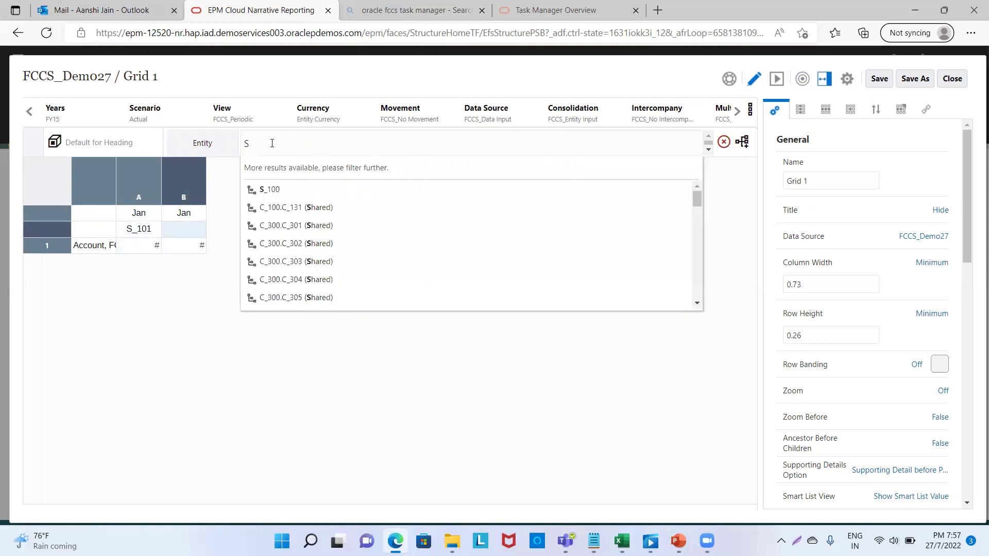
{"action": "type", "text": "_1002"}
{"action": "key", "text": "Return"}
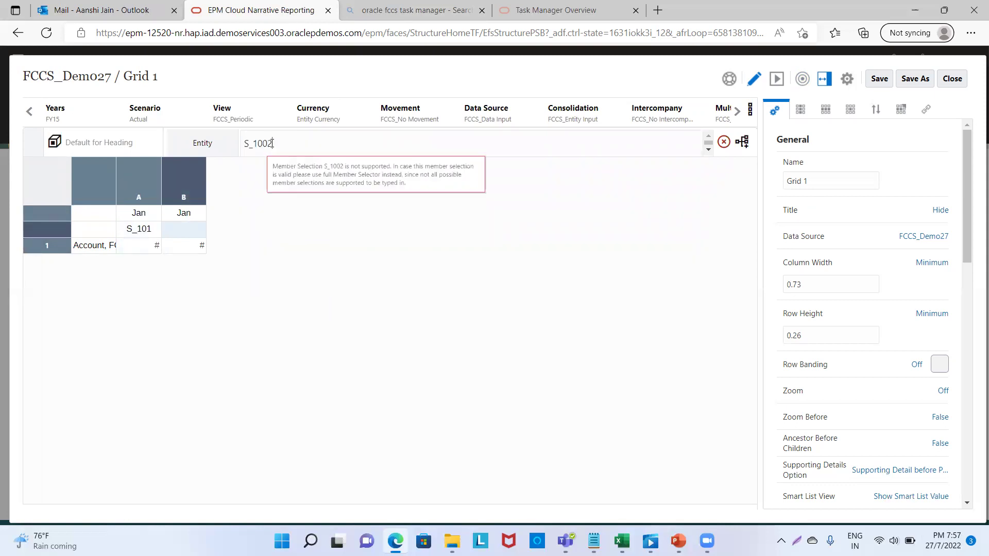
{"action": "key", "text": "BackSpace"}
{"action": "type", "text": "2"}
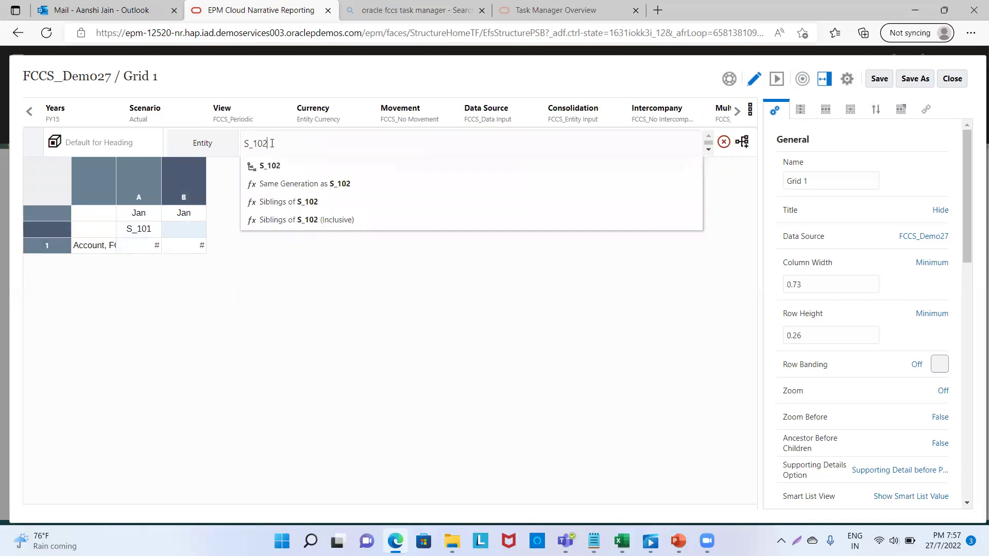
{"action": "left_click", "coordinate": [266, 167]}
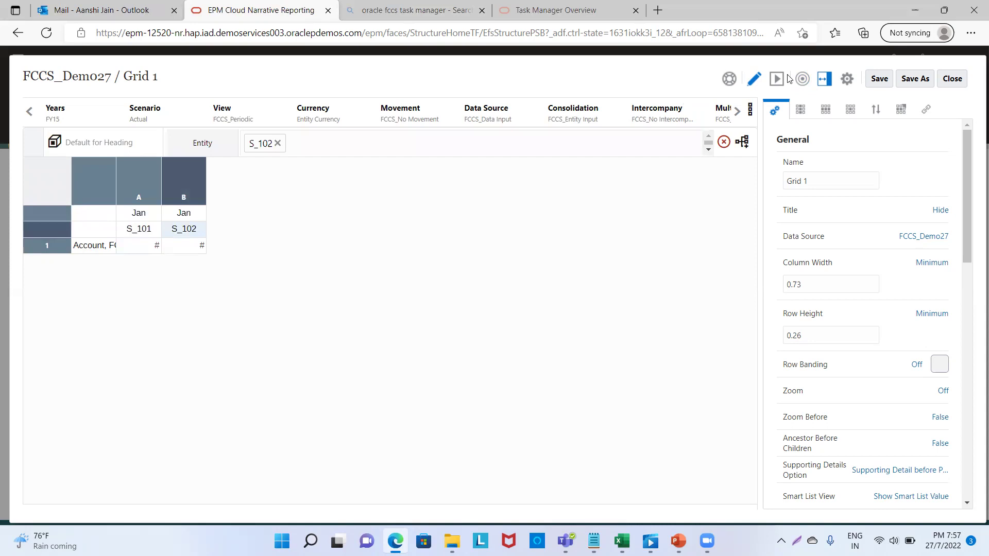
Save and preview Grid 1, and return to the report layout.
{"action": "left_click", "coordinate": [876, 78]}
{"action": "left_click", "coordinate": [775, 81]}
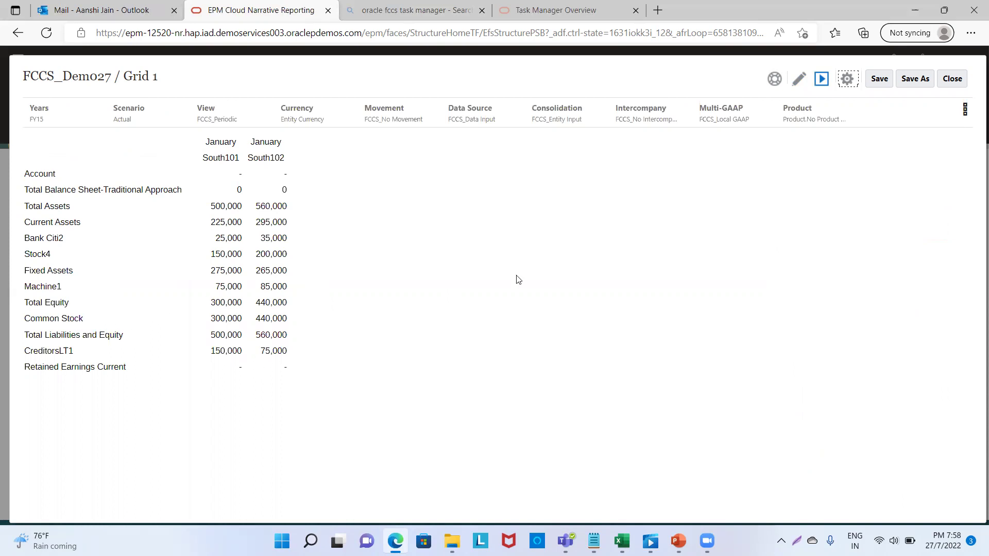
{"action": "left_click", "coordinate": [798, 79]}
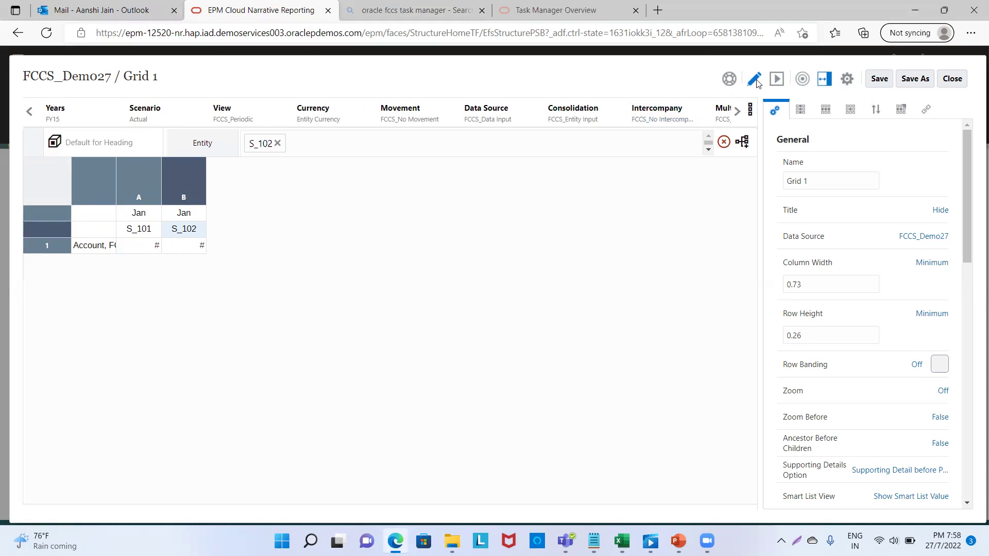
{"action": "left_click", "coordinate": [943, 76]}
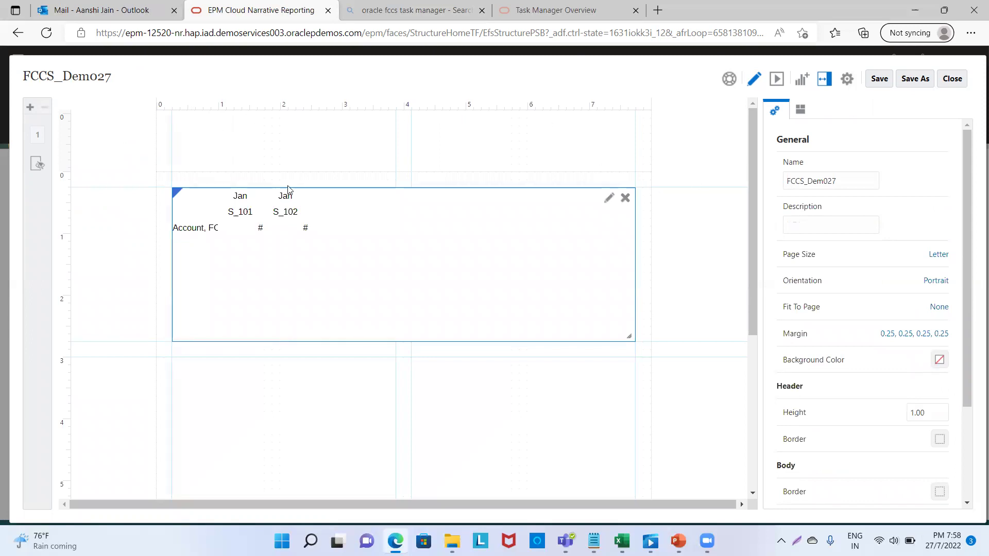
Add a text object to the report's header area above the grid and open it for editing.
{"action": "right_click", "coordinate": [272, 137]}
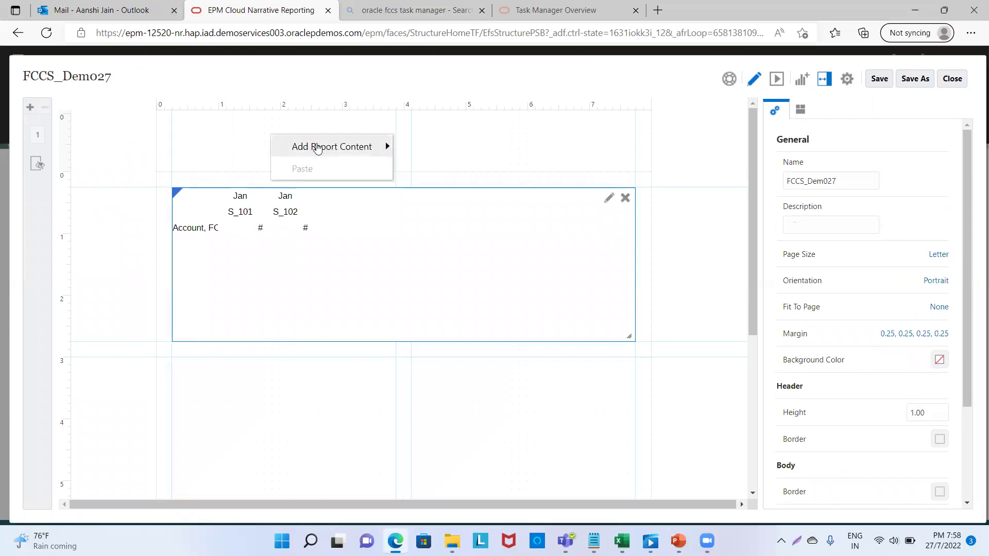
{"action": "mouse_move", "coordinate": [386, 141]}
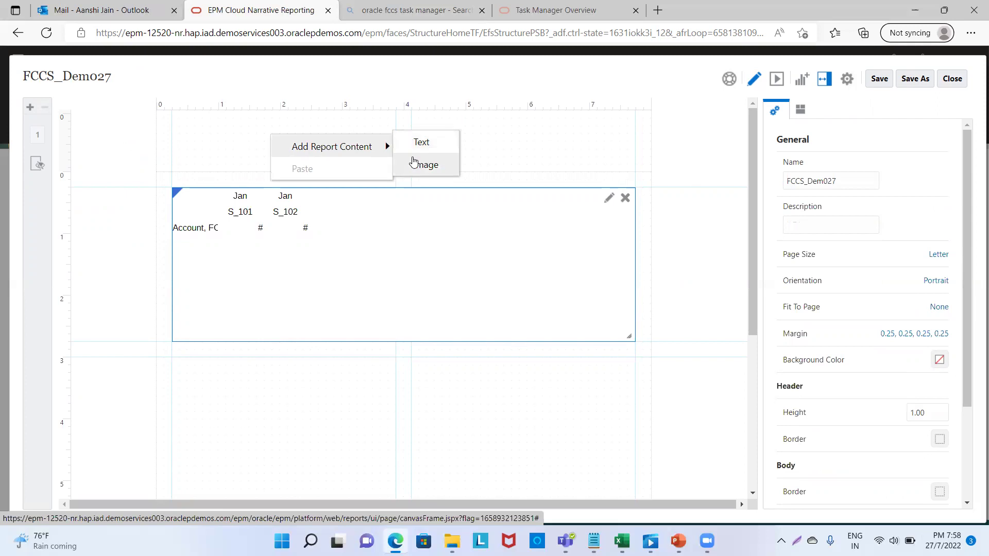
{"action": "left_click", "coordinate": [414, 143]}
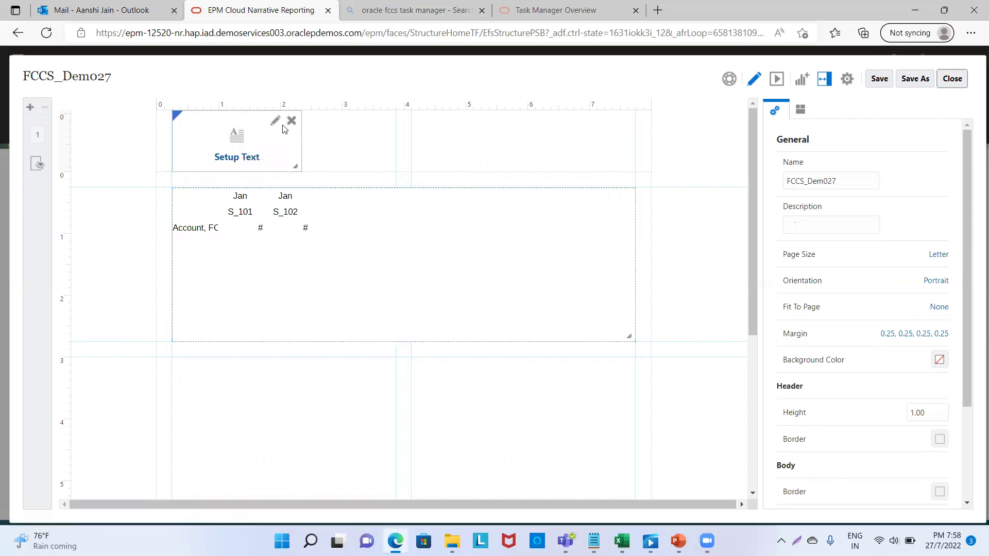
{"action": "left_click", "coordinate": [273, 120]}
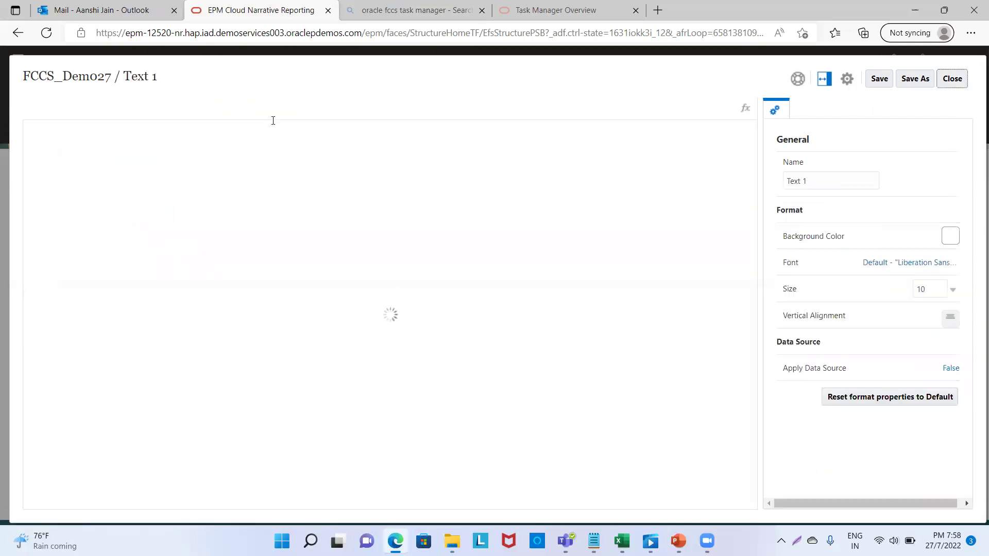
Enter the two-line title "Annual Report of ABC Ltd" and "For F.Y 2022-2023" in the text object.
{"action": "left_click", "coordinate": [211, 162]}
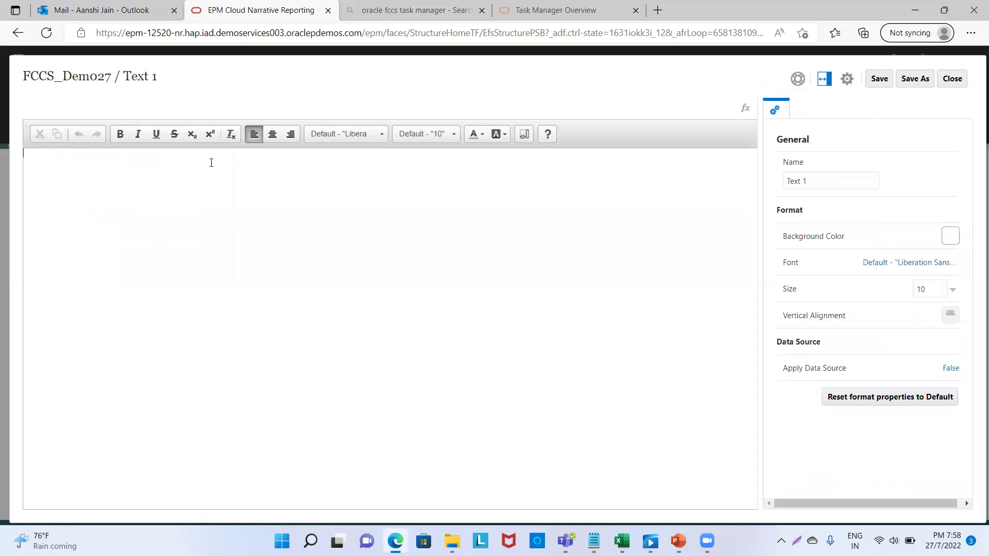
{"action": "type", "text": "A"}
{"action": "type", "text": "nnual Re"}
{"action": "type", "text": "po"}
{"action": "type", "text": "rt of A"}
{"action": "type", "text": "BC"}
{"action": "type", "text": " Ltd "}
{"action": "type", "text": "Fo"}
{"action": "type", "text": "r F"}
{"action": "type", "text": ".Y"}
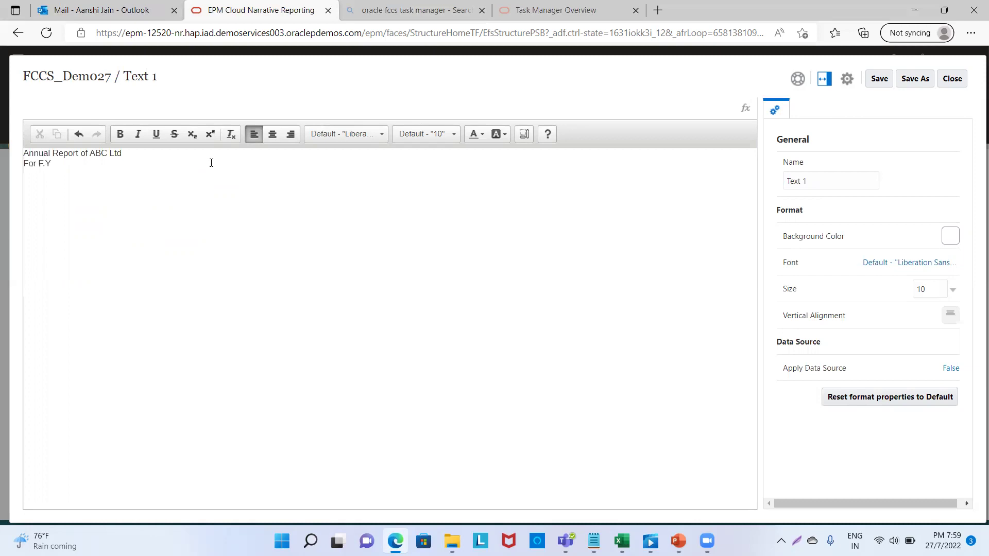
{"action": "type", "text": " 2022-2023"}
Centre both title lines and set their font size to 16.
{"action": "left_click_drag", "start_coordinate": [24, 152], "coordinate": [111, 161]}
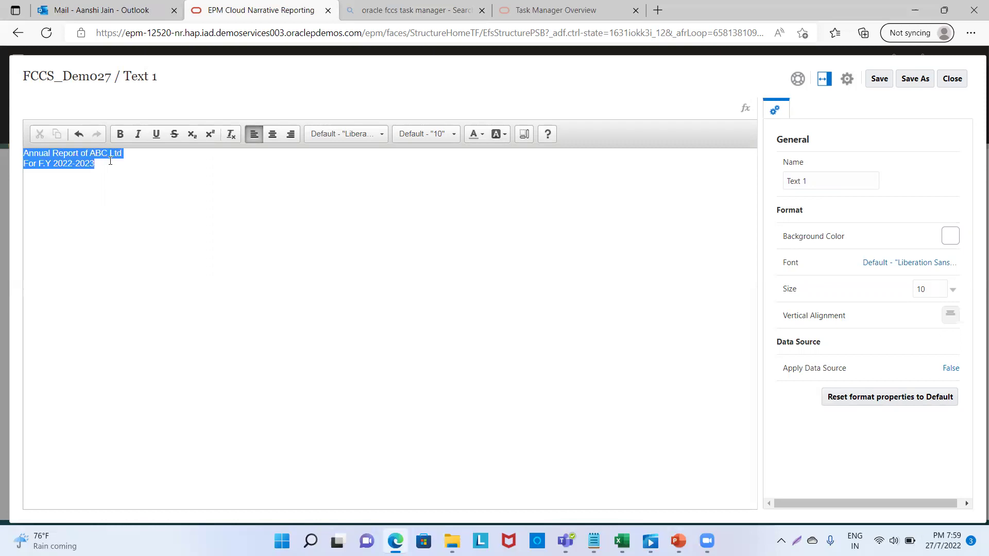
{"action": "left_click", "coordinate": [274, 135]}
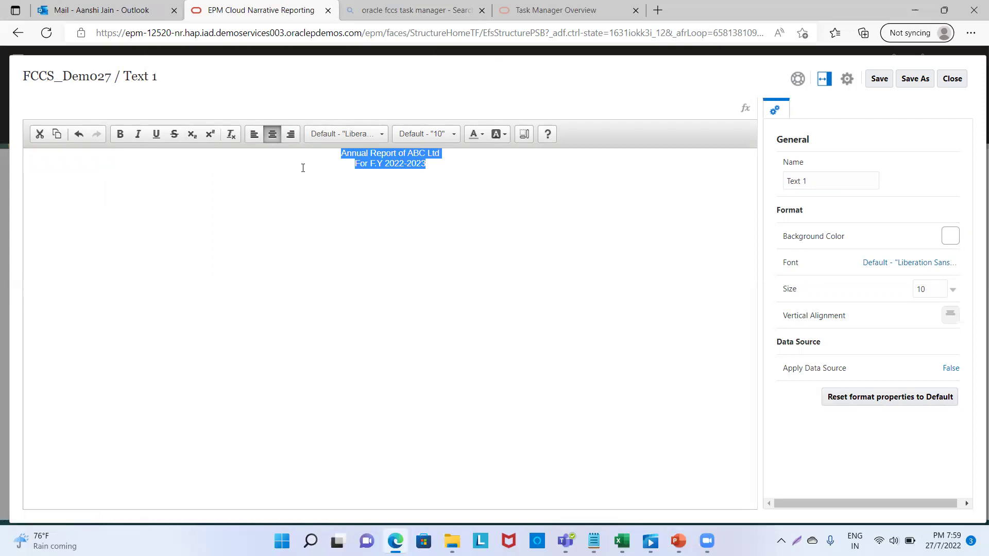
{"action": "left_click", "coordinate": [436, 163]}
{"action": "left_click_drag", "start_coordinate": [339, 153], "coordinate": [450, 163]}
{"action": "left_click", "coordinate": [456, 133]}
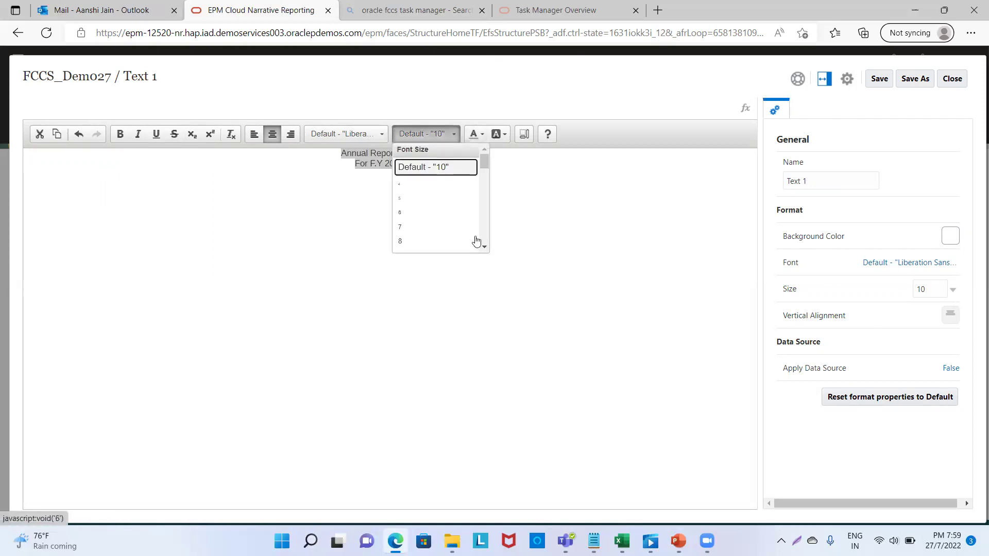
{"action": "scroll", "coordinate": [482, 244], "scroll_direction": "down", "scroll_amount": 3}
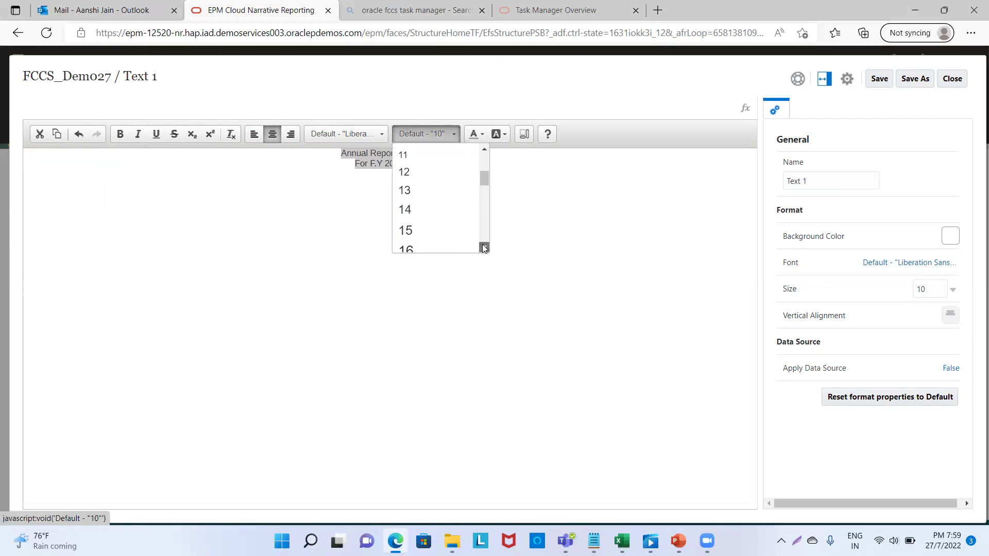
{"action": "scroll", "coordinate": [484, 248], "scroll_direction": "down", "scroll_amount": 1}
{"action": "left_click", "coordinate": [432, 245]}
{"action": "left_click", "coordinate": [424, 173]}
Insert a DateTime text function with medium date format and medium time format on a new line below the title.
{"action": "left_click", "coordinate": [475, 173]}
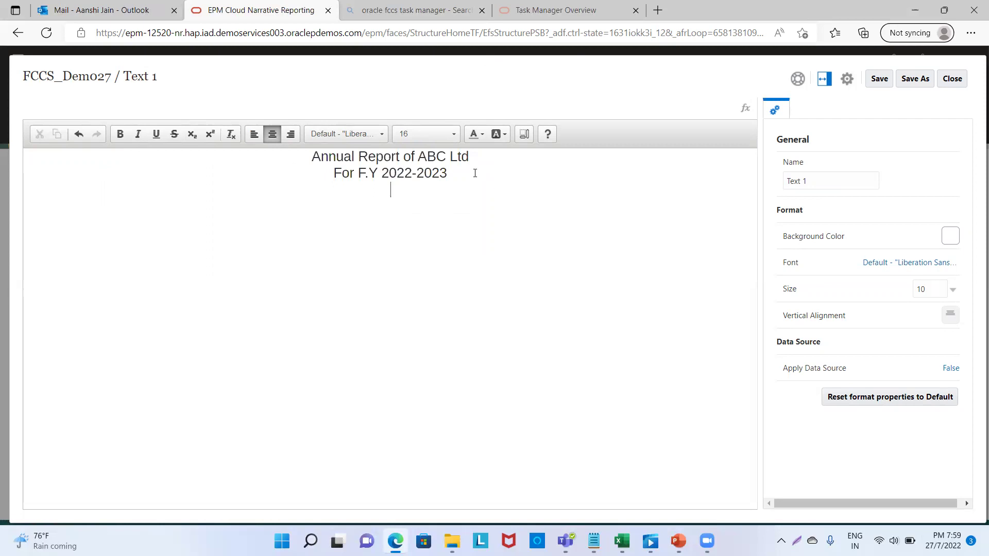
{"action": "left_click", "coordinate": [747, 109]}
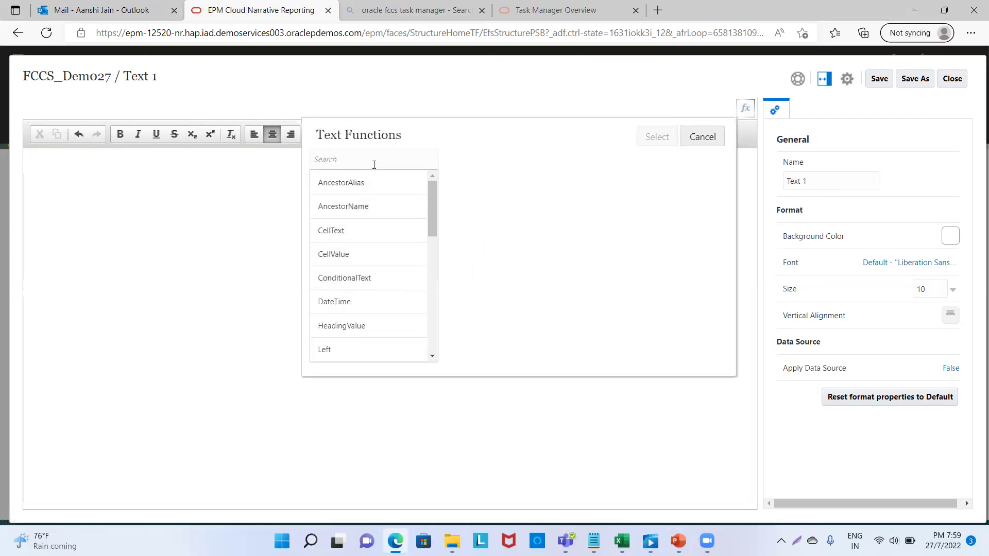
{"action": "left_click_drag", "start_coordinate": [432, 198], "coordinate": [432, 222]}
{"action": "left_click", "coordinate": [374, 235]}
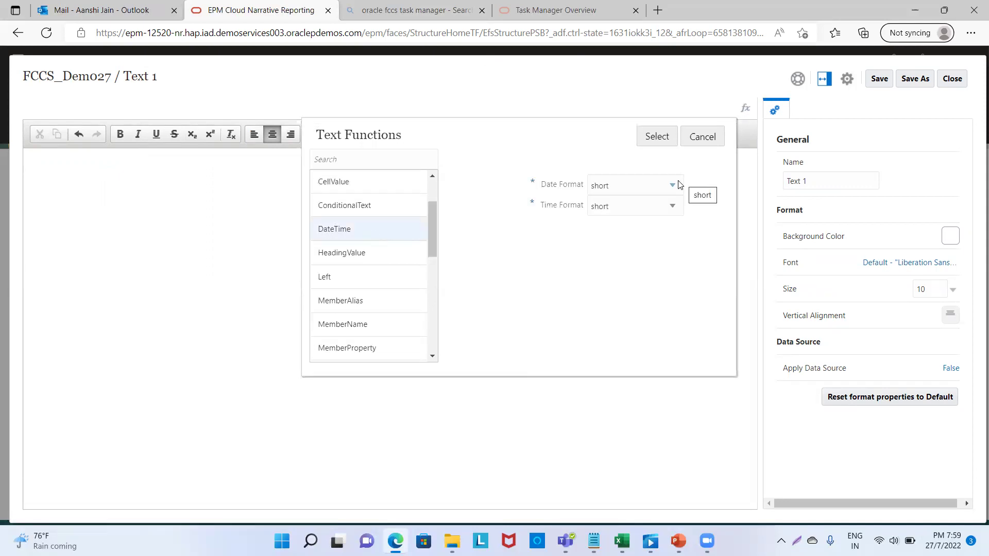
{"action": "left_click", "coordinate": [674, 185]}
{"action": "left_click", "coordinate": [651, 233]}
{"action": "left_click", "coordinate": [672, 207]}
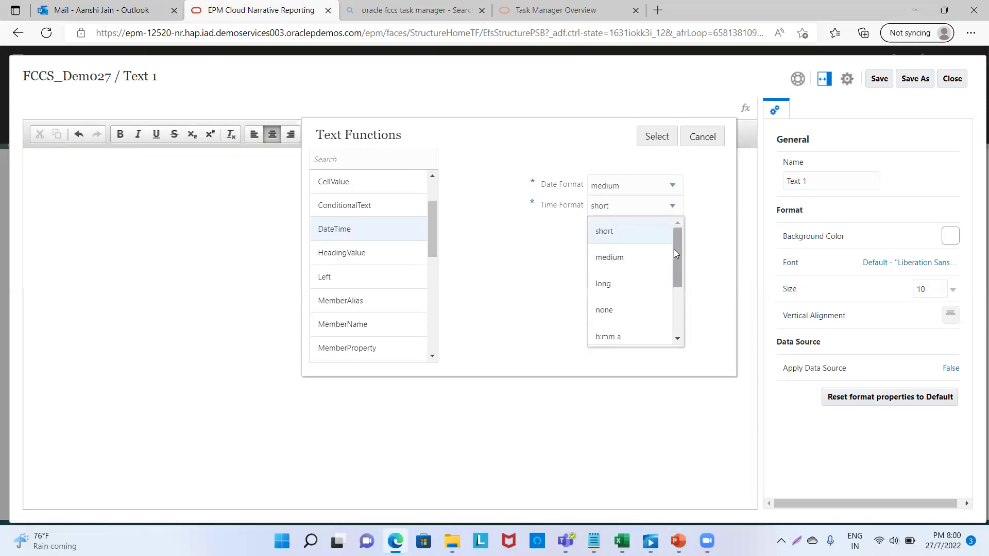
{"action": "left_click_drag", "start_coordinate": [677, 249], "coordinate": [673, 227]}
{"action": "left_click", "coordinate": [623, 259]}
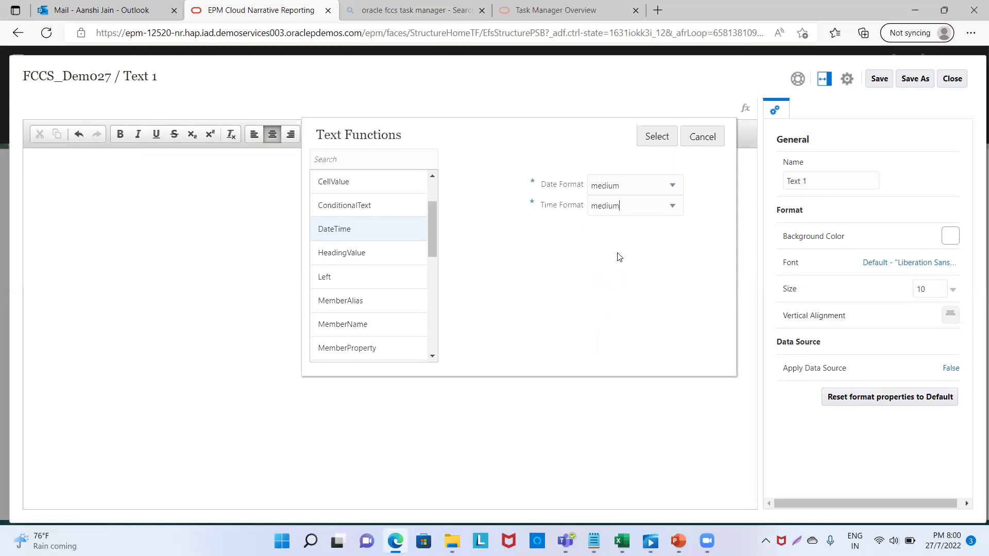
{"action": "left_click", "coordinate": [664, 137]}
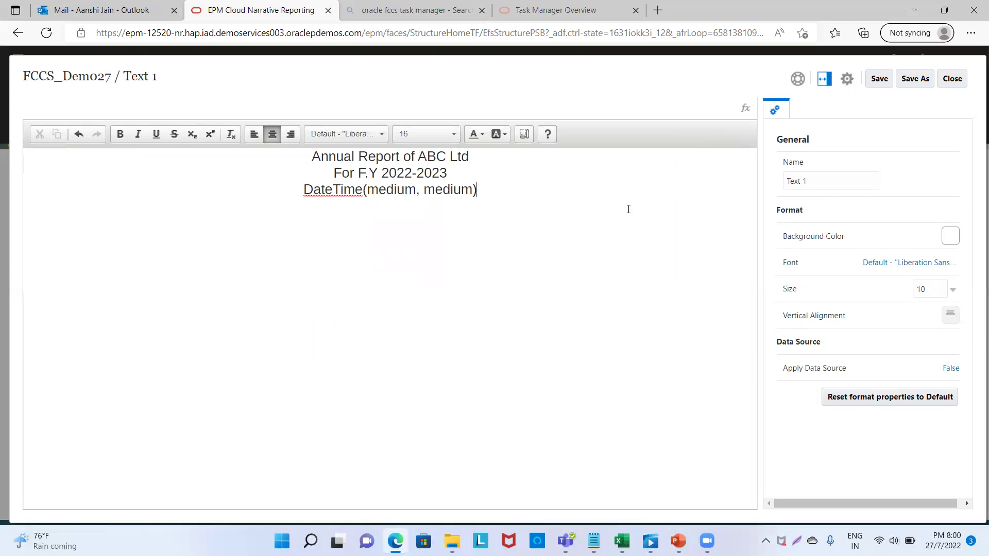
Save and close the title text object, and widen it to about 3.6 inches in the report header.
{"action": "left_click", "coordinate": [878, 79]}
{"action": "left_click", "coordinate": [952, 79]}
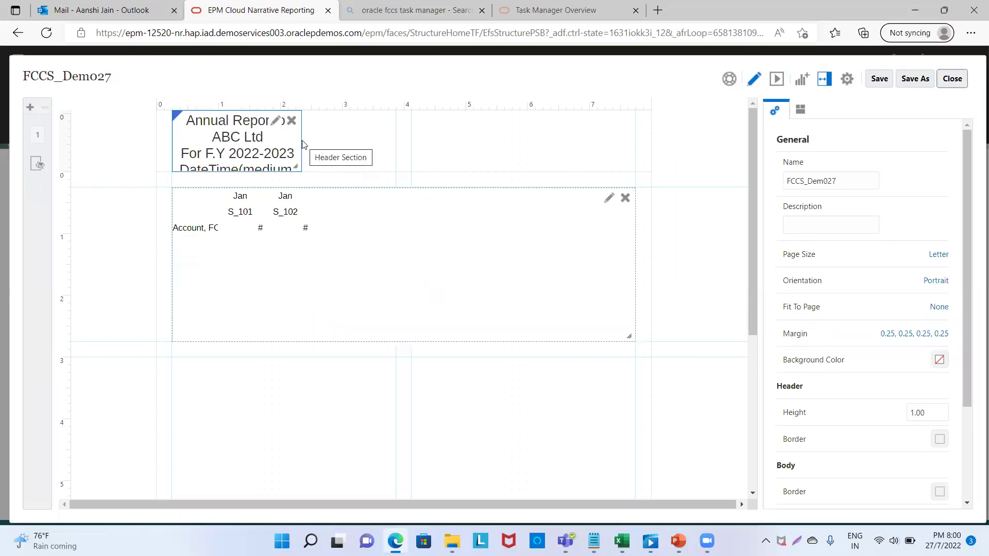
{"action": "left_click_drag", "start_coordinate": [302, 144], "coordinate": [397, 154]}
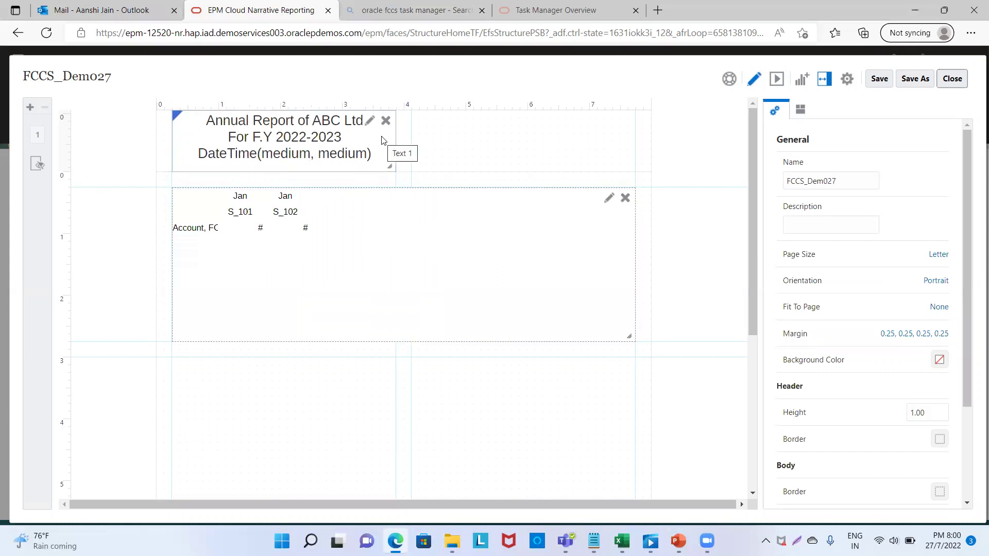
Add a chart to the report body below the grid and set it up with the FCCS_Demo27 model as source.
{"action": "scroll", "coordinate": [291, 233], "scroll_direction": "down", "scroll_amount": 1}
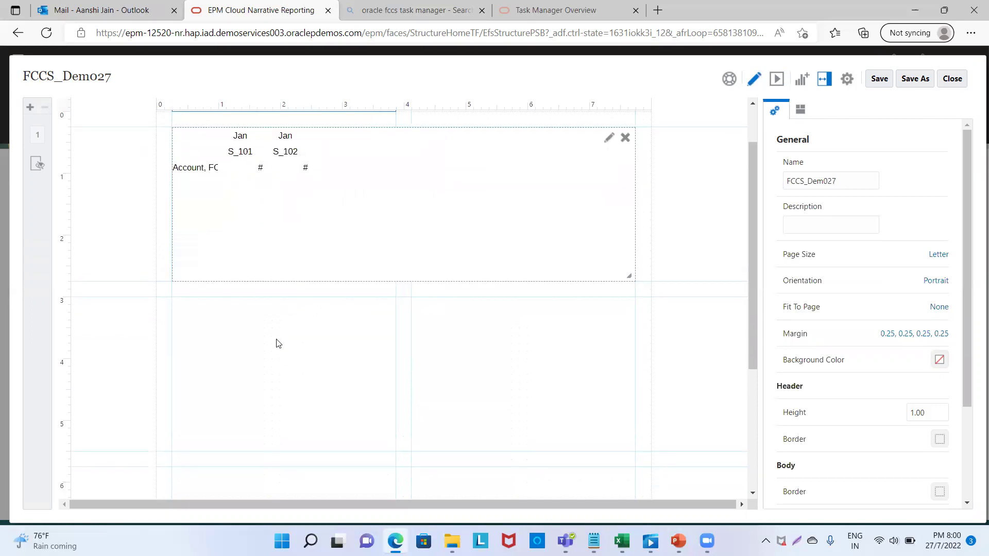
{"action": "right_click", "coordinate": [249, 357]}
{"action": "mouse_move", "coordinate": [318, 367]}
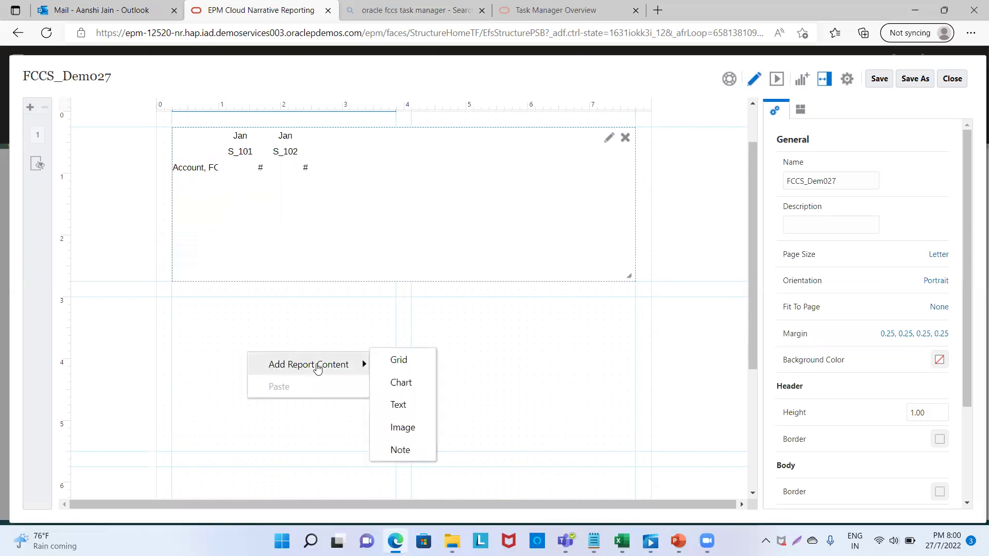
{"action": "left_click", "coordinate": [398, 382]}
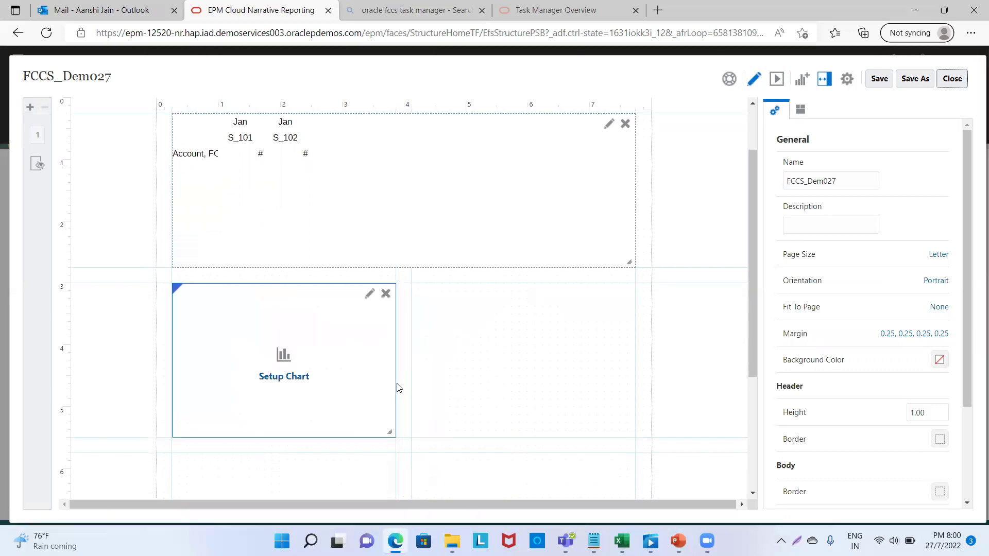
{"action": "left_click", "coordinate": [369, 294]}
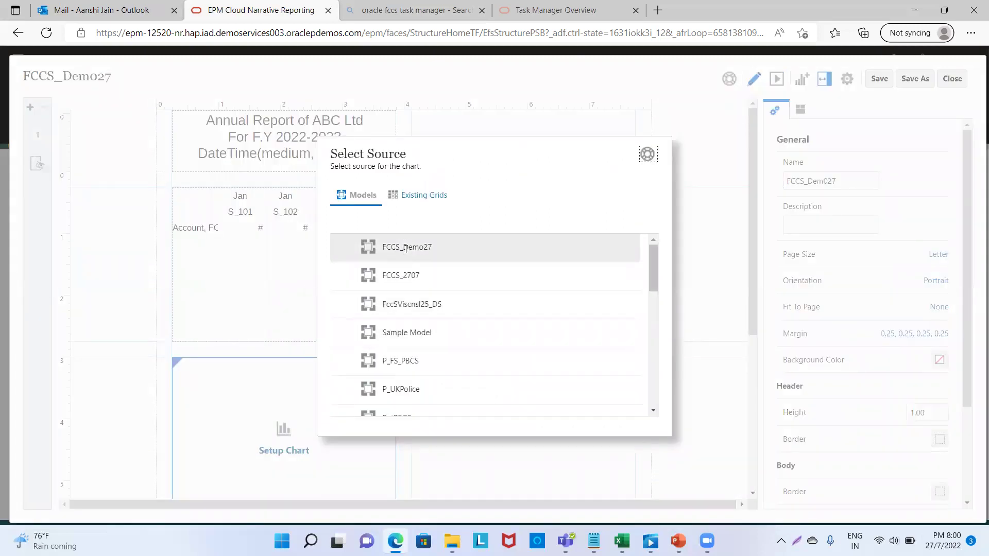
{"action": "left_click", "coordinate": [431, 248]}
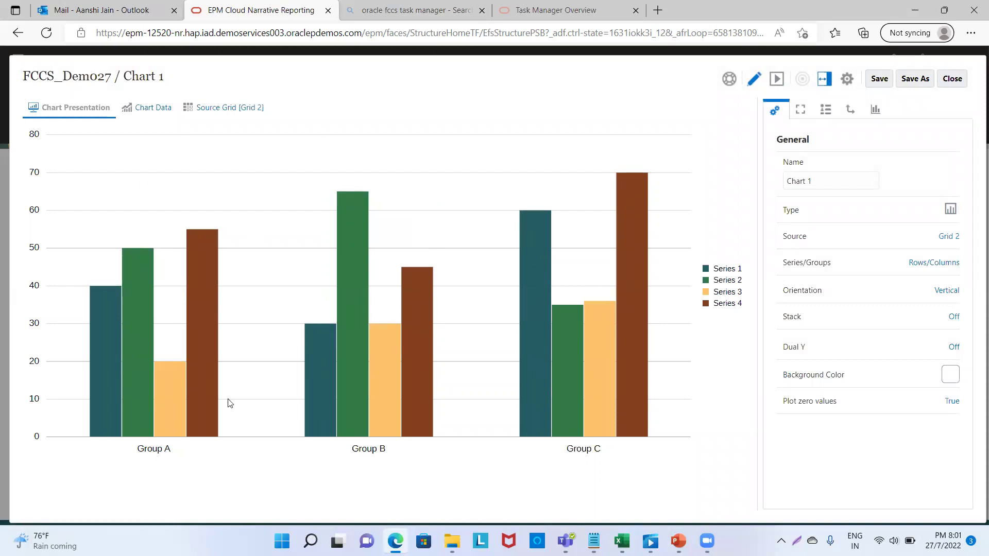
Reselect the FCCS_Demo27 model as the chart's source and acknowledge the hidden grid notice.
{"action": "left_click", "coordinate": [947, 237]}
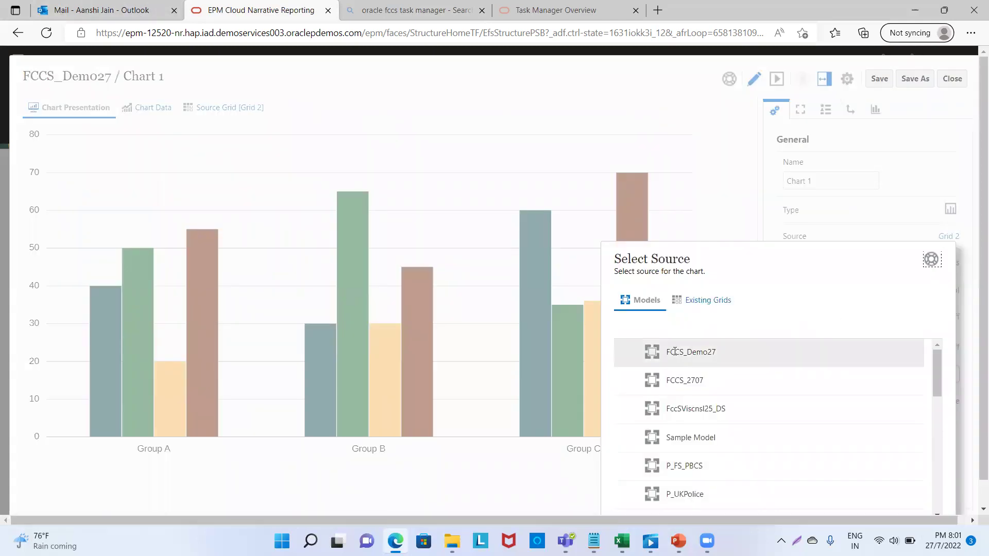
{"action": "left_click", "coordinate": [692, 353]}
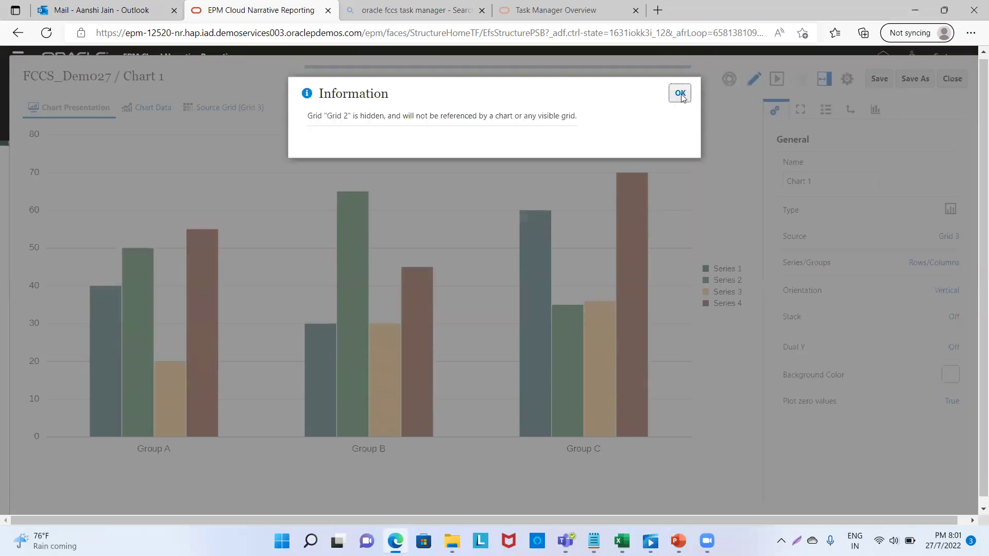
{"action": "left_click", "coordinate": [679, 93]}
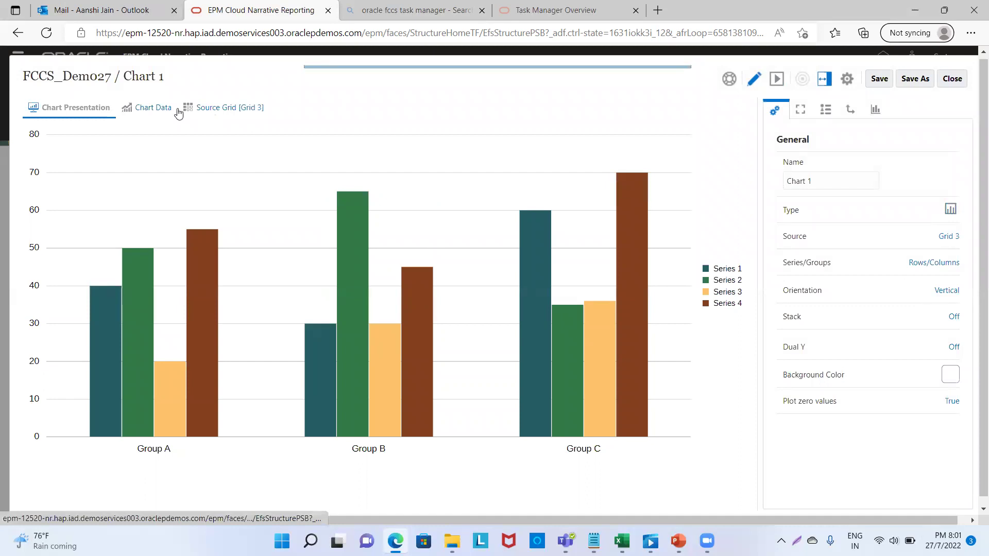
Check the chart's data selection, save and preview the chart, and return to the report layout.
{"action": "left_click", "coordinate": [157, 107]}
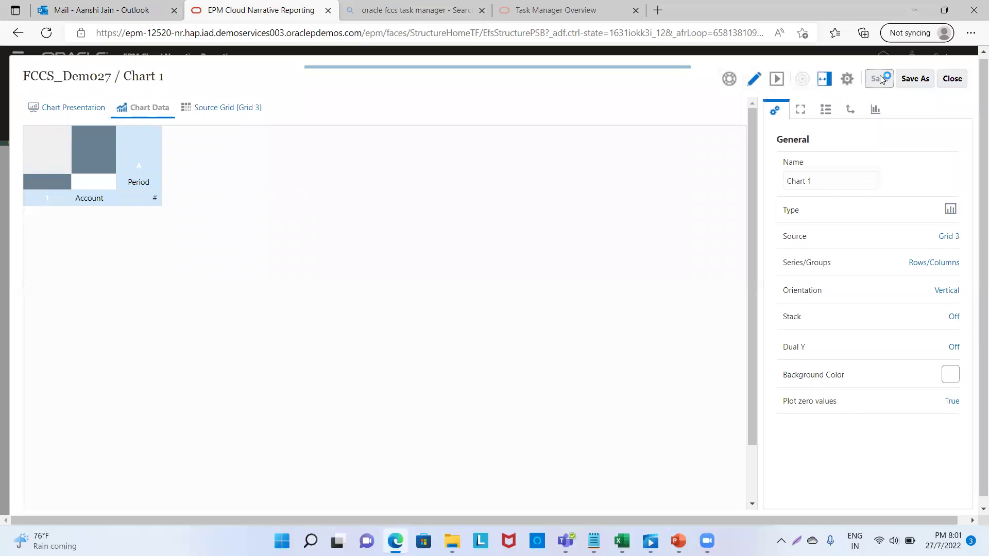
{"action": "left_click", "coordinate": [770, 80]}
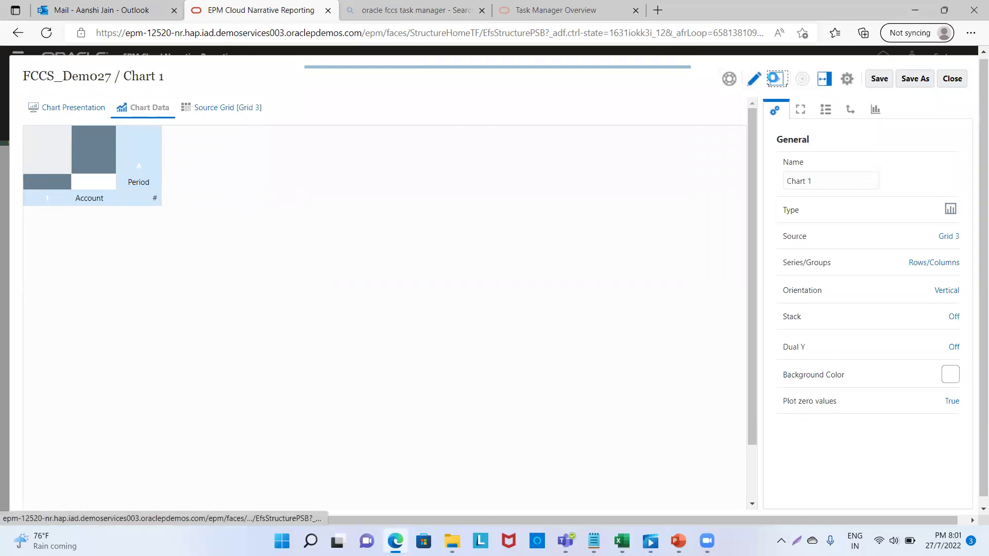
{"action": "left_click", "coordinate": [678, 178]}
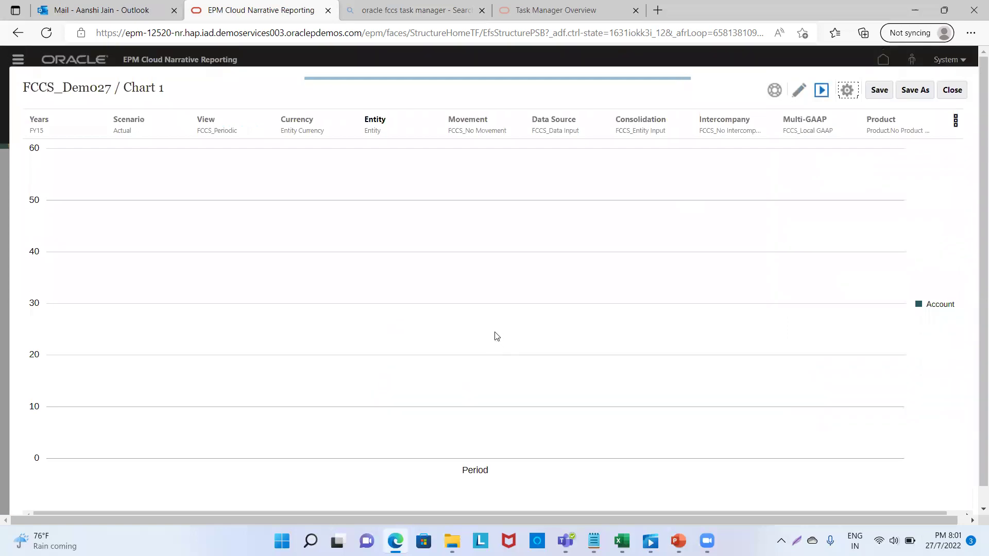
{"action": "left_click", "coordinate": [952, 78]}
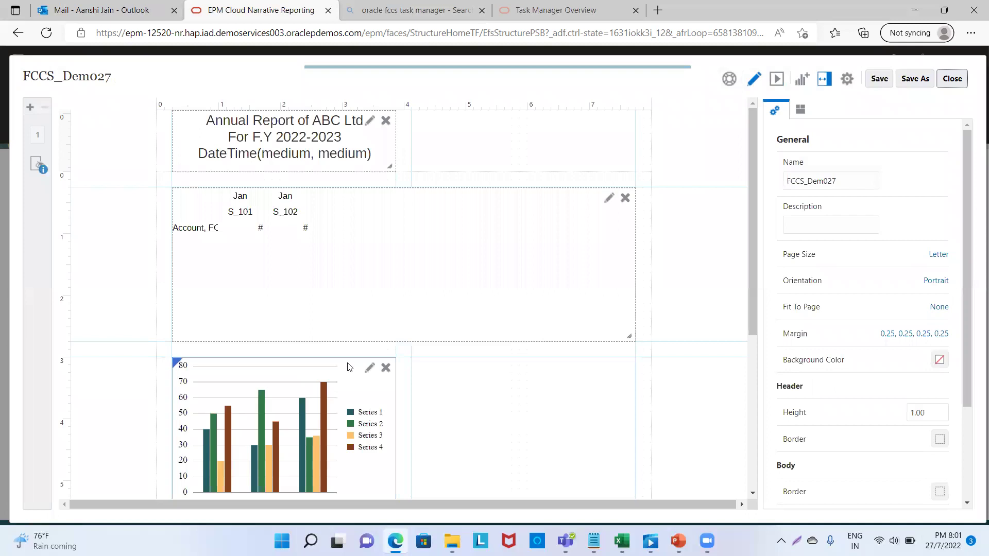
Reopen the chart, change its source to the existing Grid 1, and add the S_102 column to its data selection.
{"action": "left_click", "coordinate": [369, 368]}
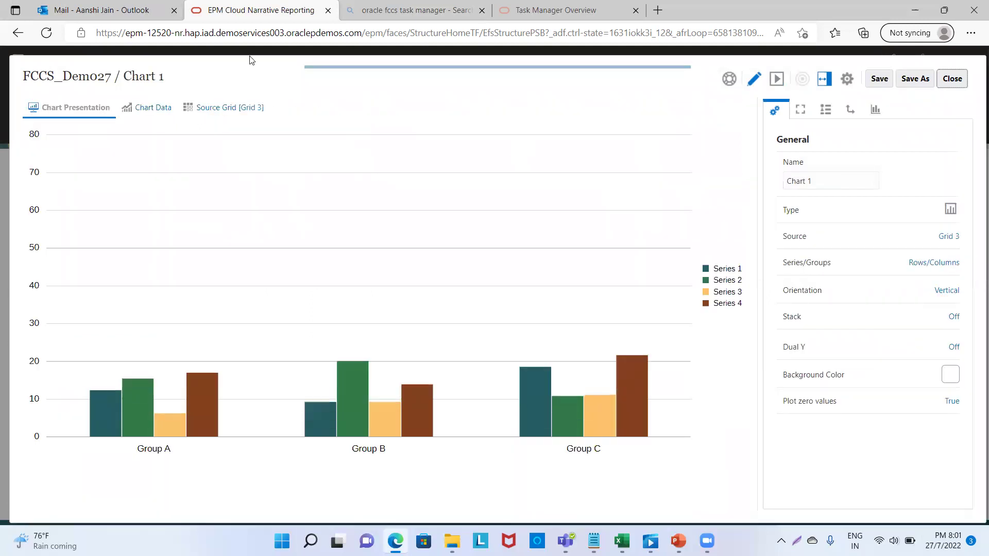
{"action": "left_click", "coordinate": [948, 236]}
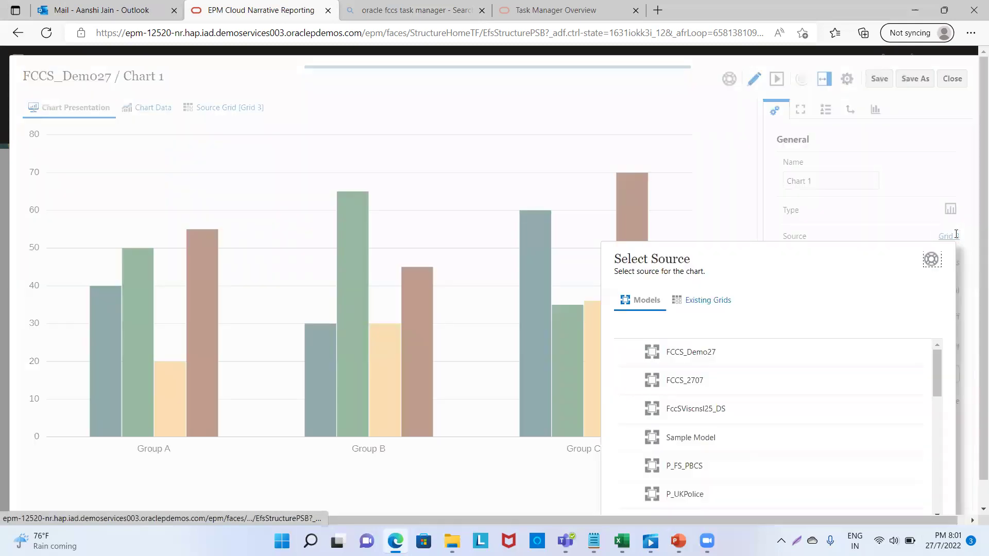
{"action": "left_click", "coordinate": [719, 301]}
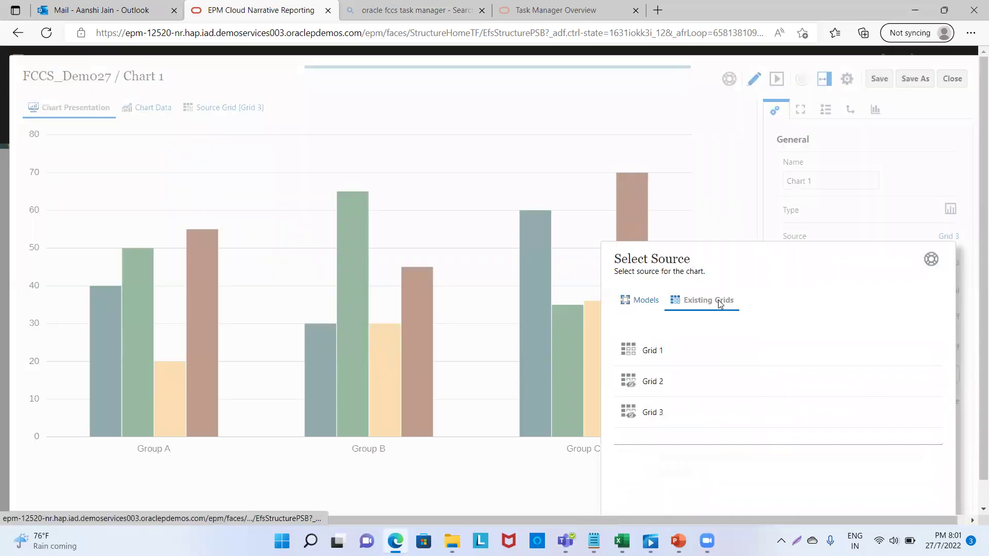
{"action": "left_click", "coordinate": [654, 354]}
{"action": "left_click", "coordinate": [680, 135]}
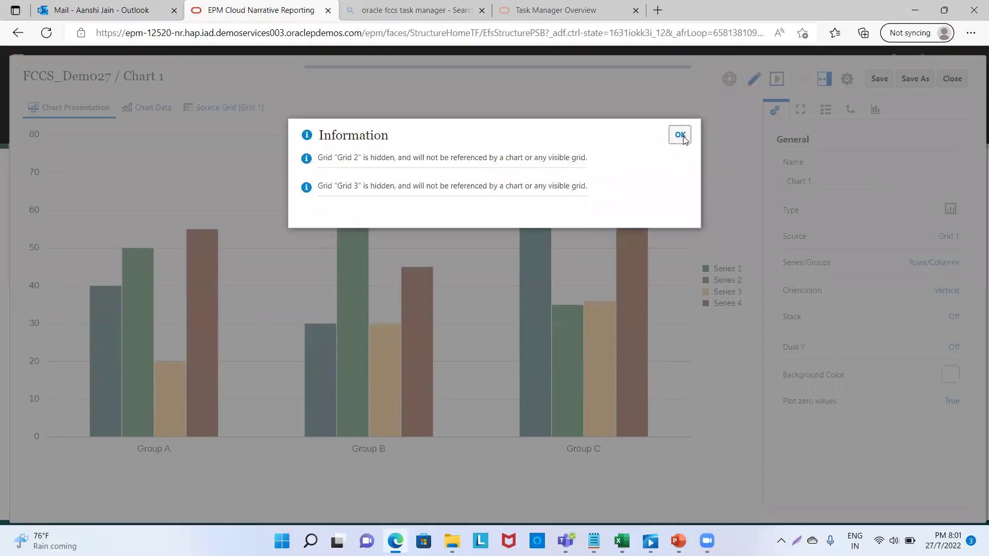
{"action": "left_click", "coordinate": [137, 110]}
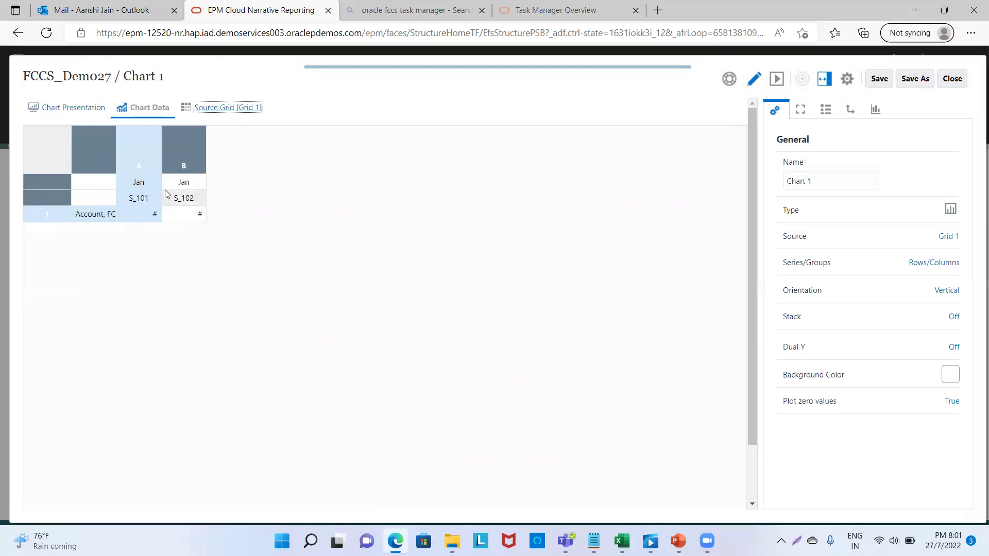
{"action": "left_click", "coordinate": [185, 153]}
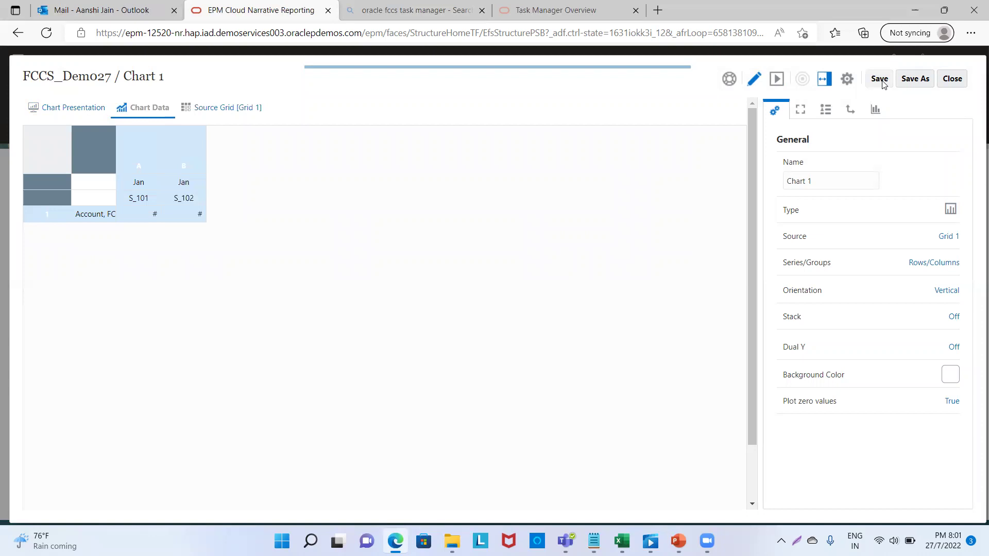
Preview the chart, save it, and close it to return to the report layout.
{"action": "left_click", "coordinate": [776, 78]}
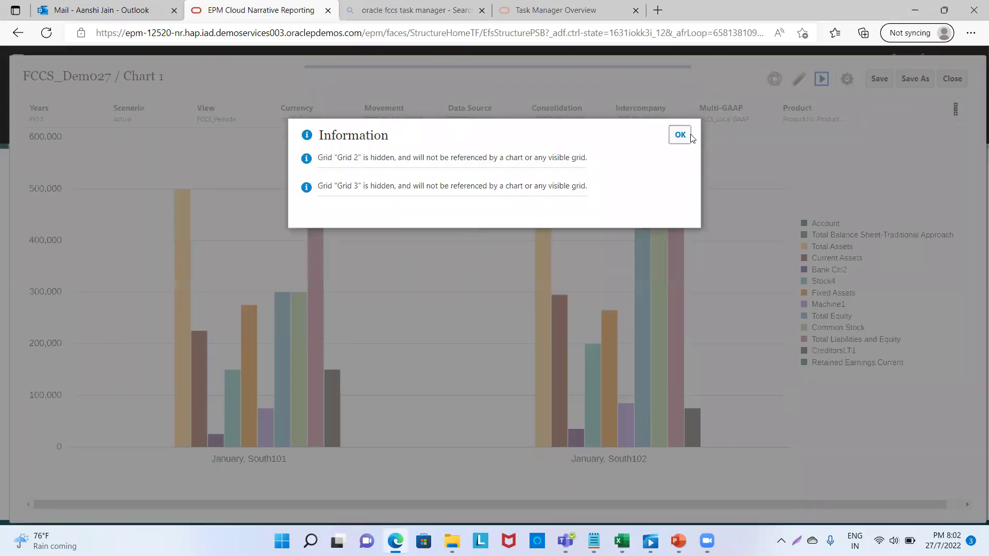
{"action": "left_click", "coordinate": [680, 134]}
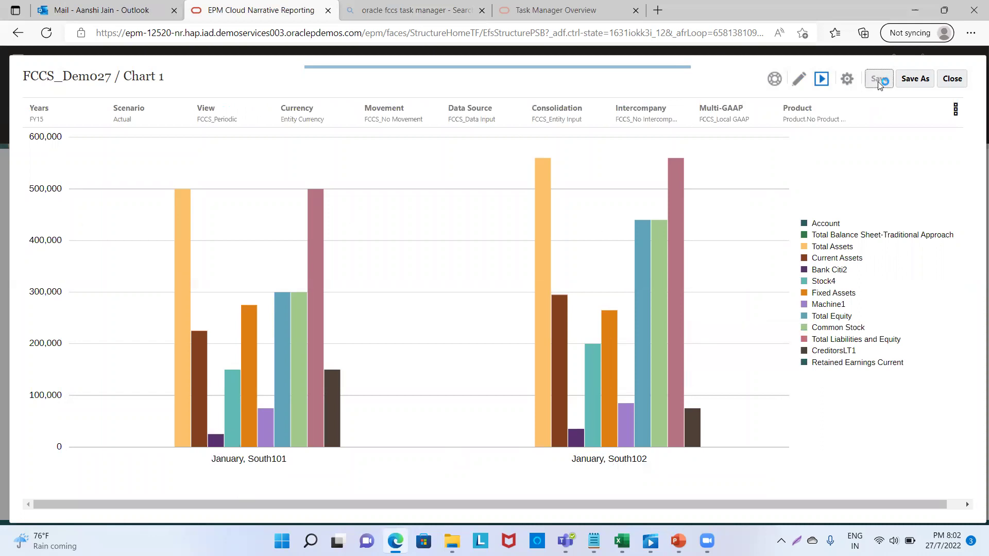
{"action": "left_click", "coordinate": [951, 79]}
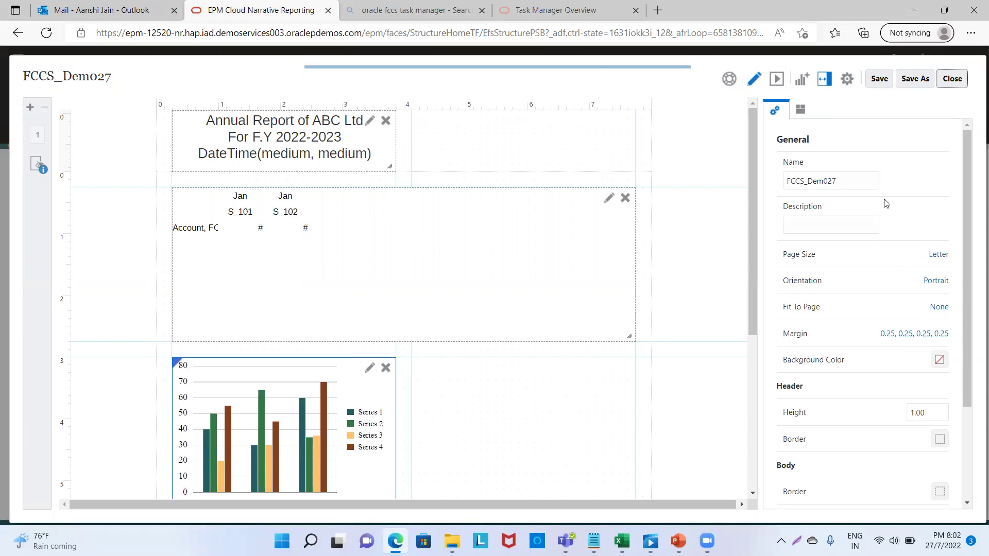
Preview the whole report and examine the header title, the balance sheet grid and the chart.
{"action": "left_click_drag", "start_coordinate": [965, 241], "coordinate": [961, 215]}
{"action": "left_click", "coordinate": [782, 80]}
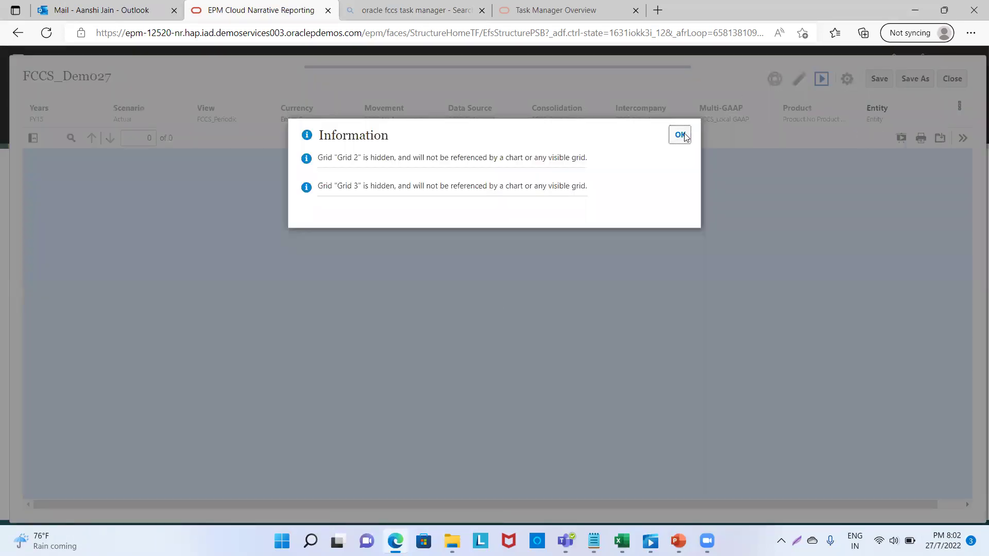
{"action": "left_click", "coordinate": [680, 135]}
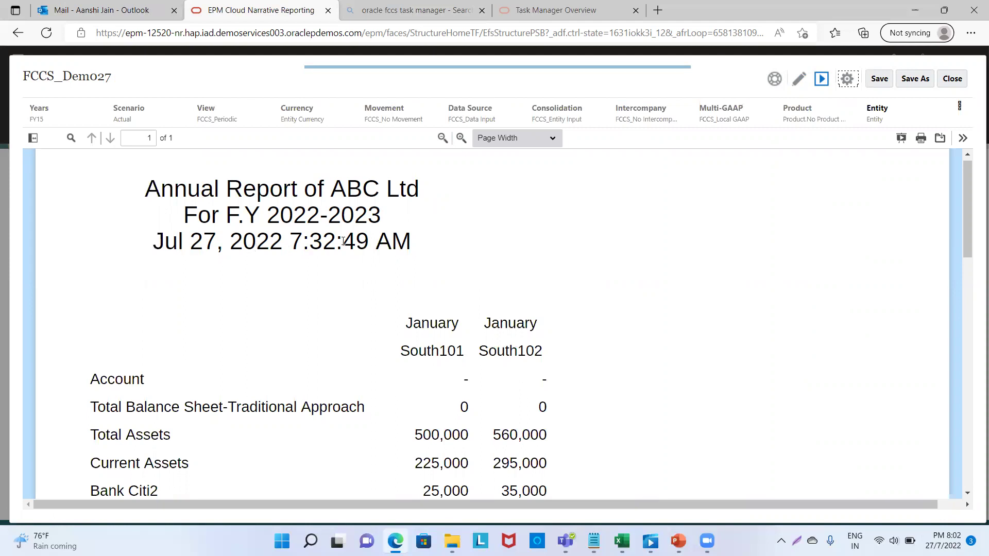
{"action": "scroll", "coordinate": [434, 246], "scroll_direction": "down", "scroll_amount": 7}
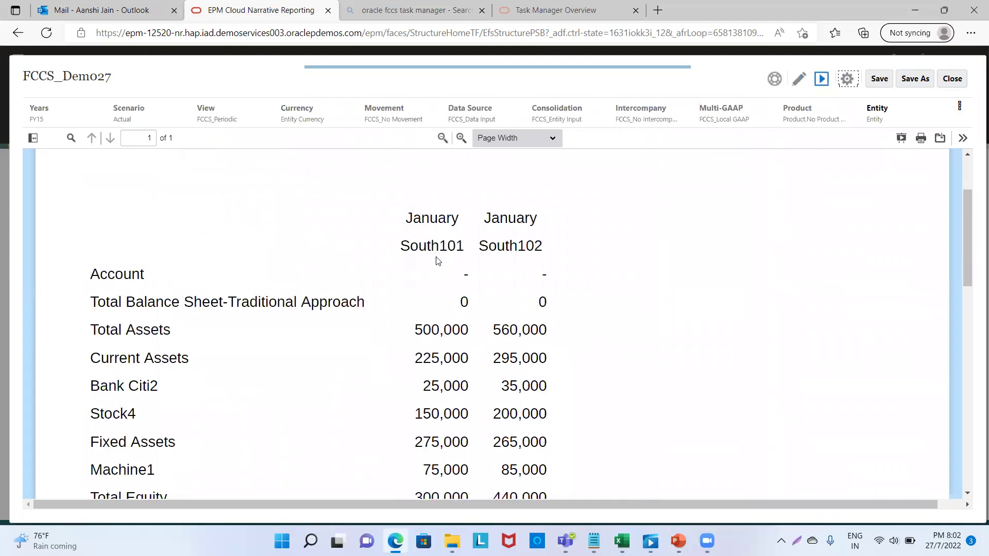
{"action": "scroll", "coordinate": [469, 258], "scroll_direction": "down", "scroll_amount": 5}
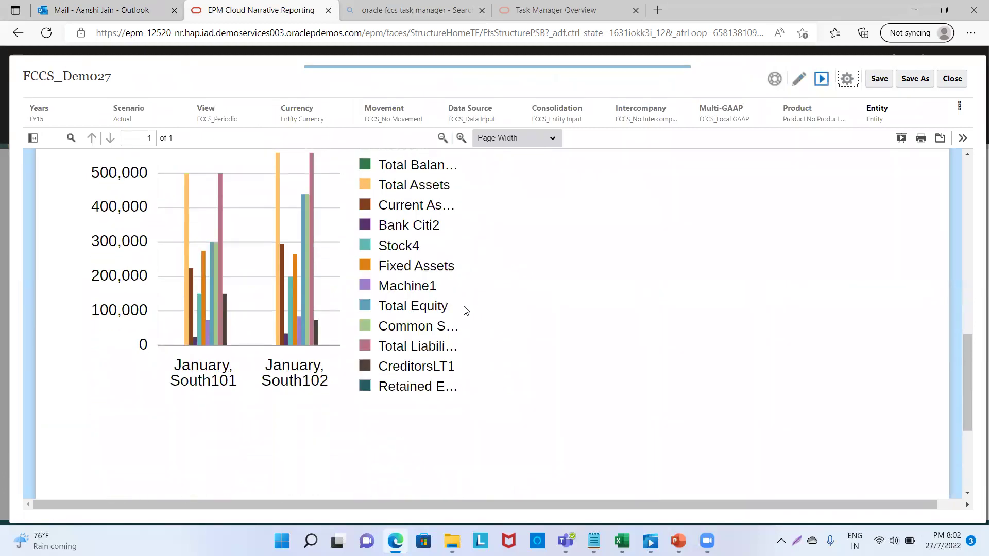
{"action": "scroll", "coordinate": [538, 307], "scroll_direction": "up", "scroll_amount": 2}
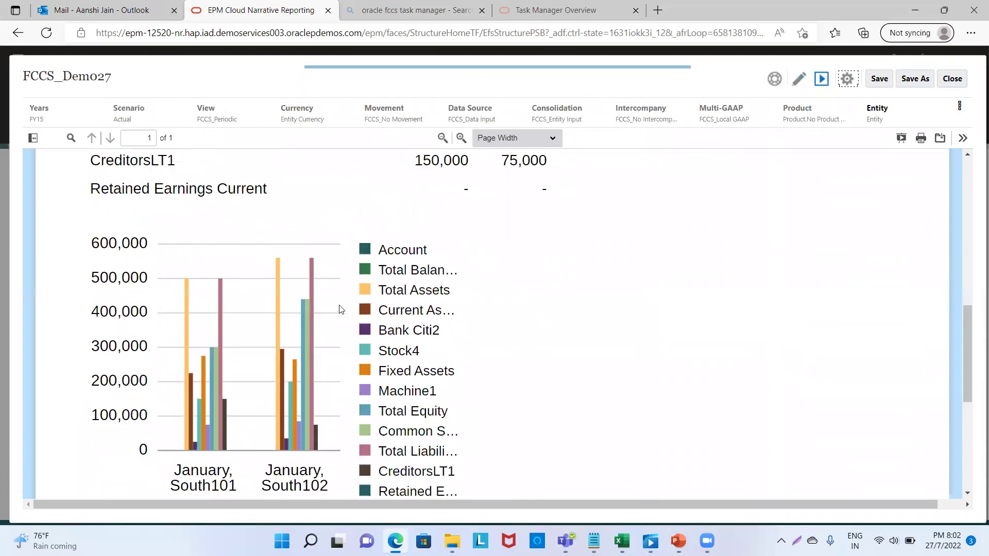
{"action": "scroll", "coordinate": [572, 276], "scroll_direction": "down", "scroll_amount": 1}
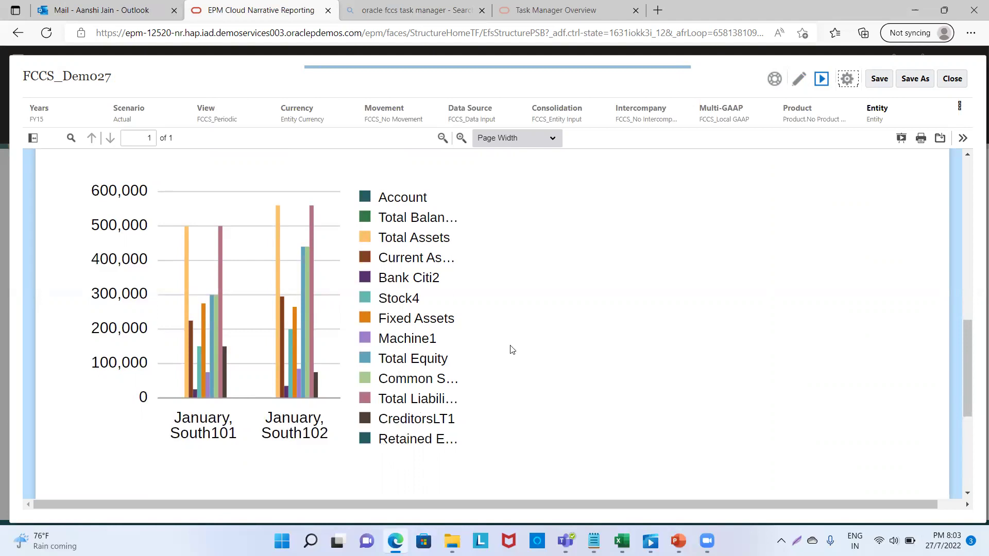
{"action": "scroll", "coordinate": [534, 320], "scroll_direction": "up", "scroll_amount": 7}
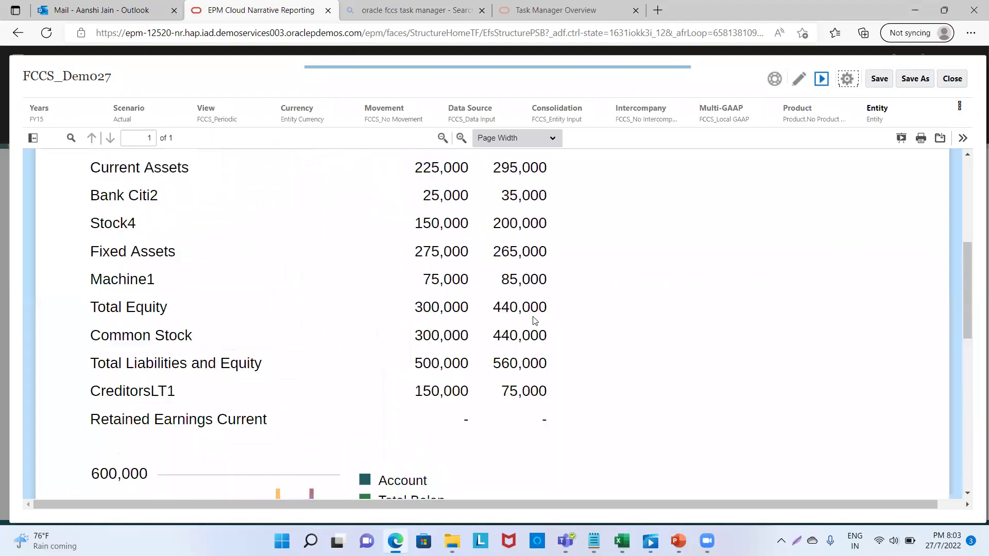
Close the report and switch to the open PowerPoint presentation.
{"action": "left_click", "coordinate": [962, 78]}
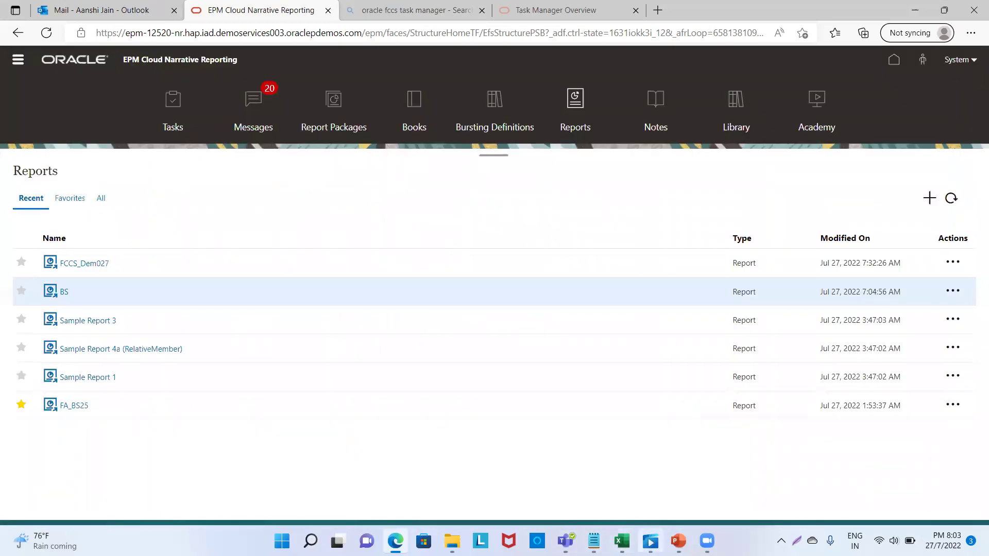
{"action": "left_click", "coordinate": [678, 541]}
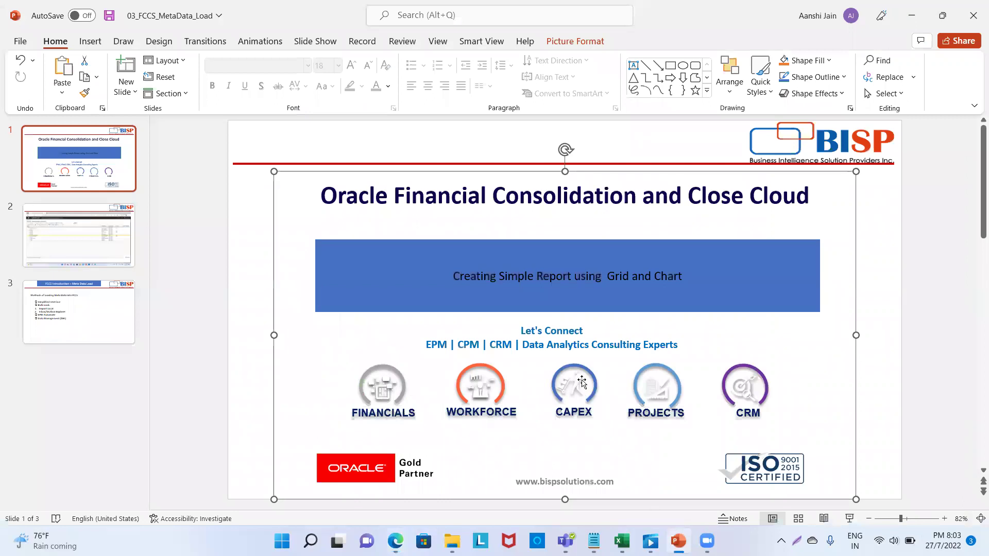